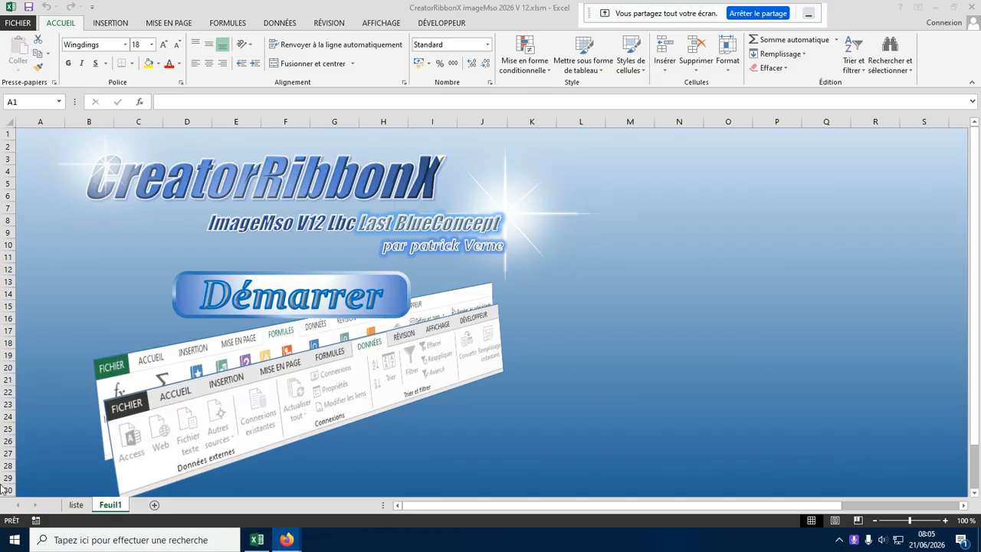
click(17, 541)
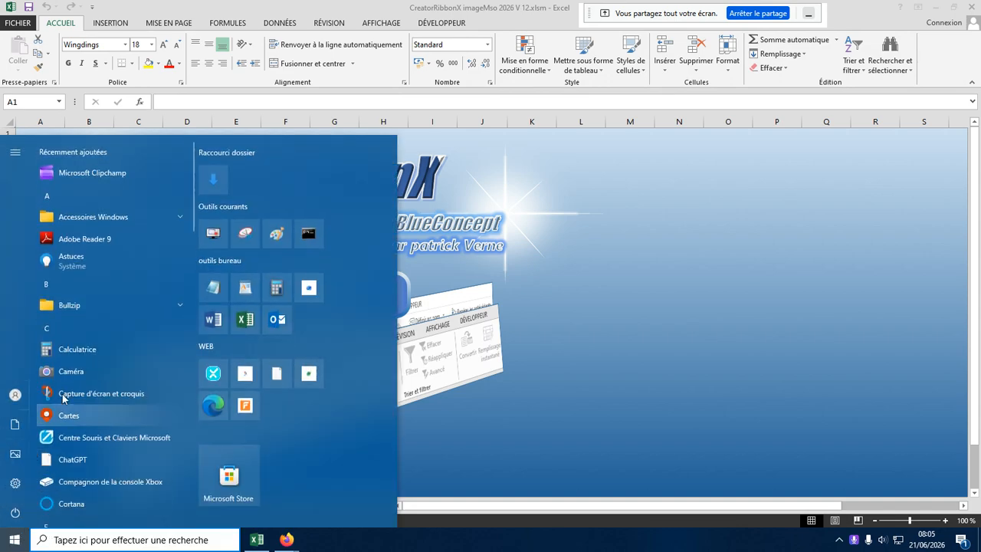
right_click(328, 539)
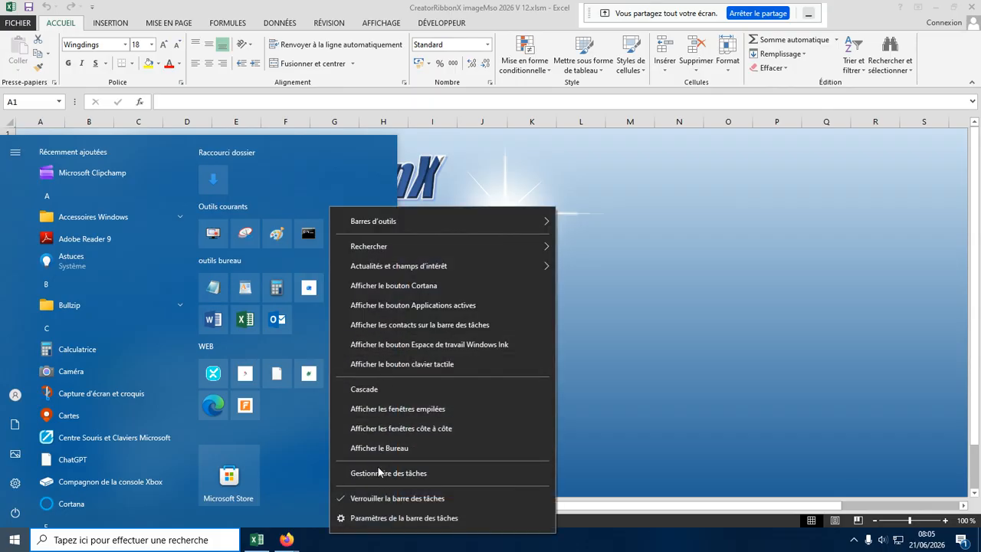
right_click(341, 544)
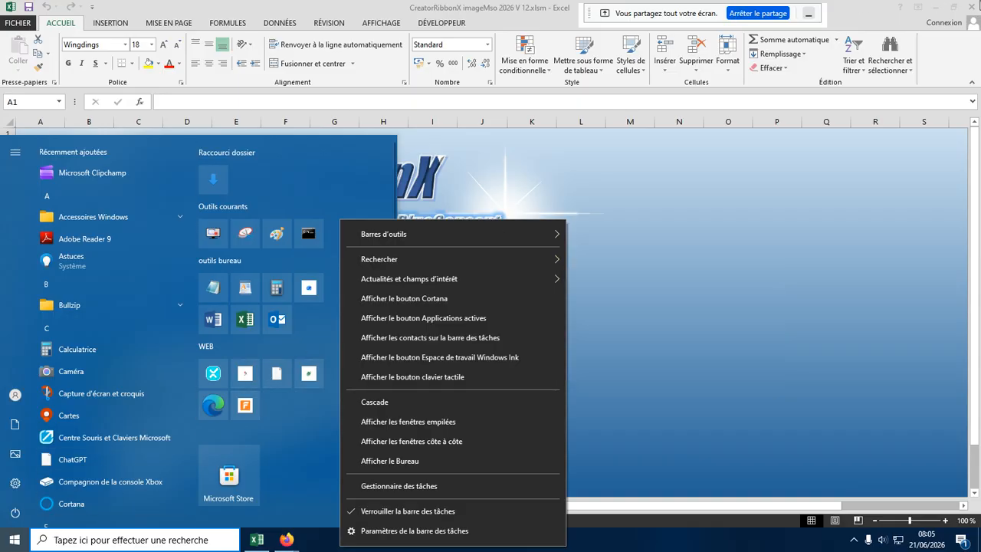
Browse the transfert-temporaire (D:) drive from Ce PC and widen the Nom column to read the tutorial video file names.
click(950, 13)
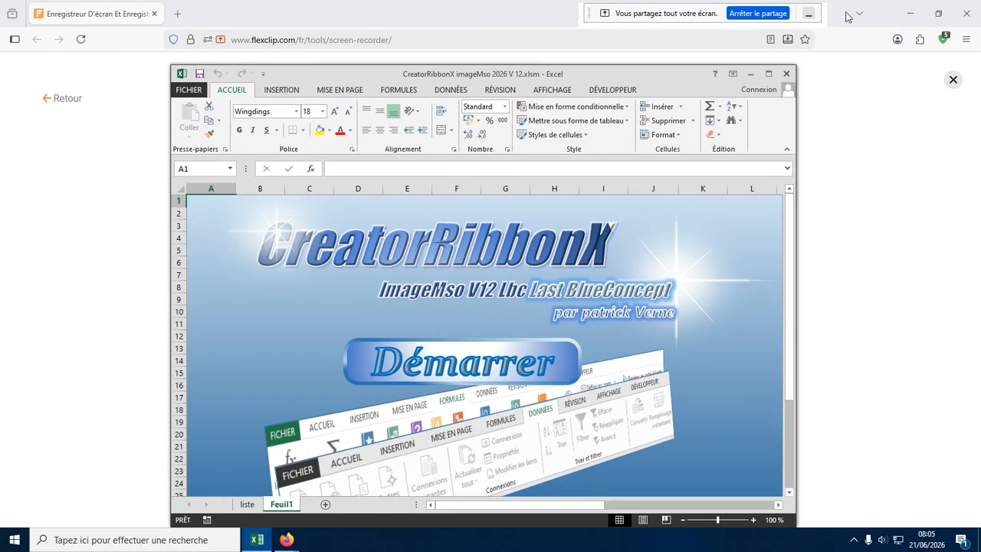
click(910, 14)
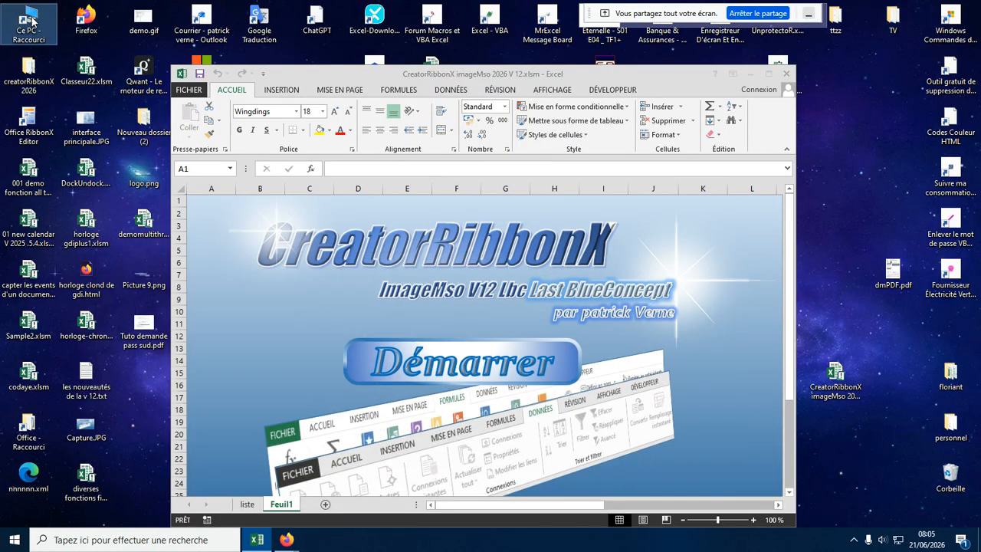
double_click(29, 19)
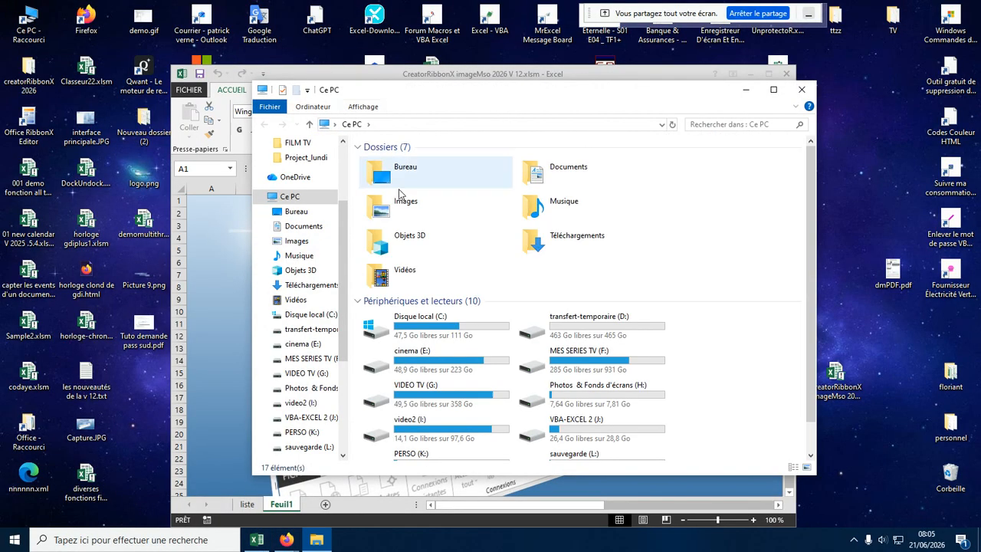
double_click(567, 327)
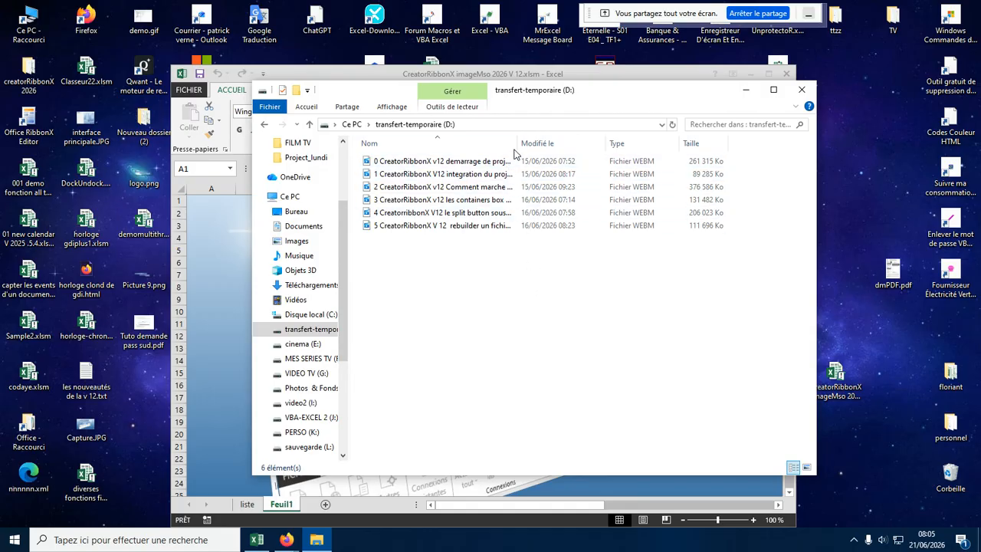
drag(518, 147, 593, 147)
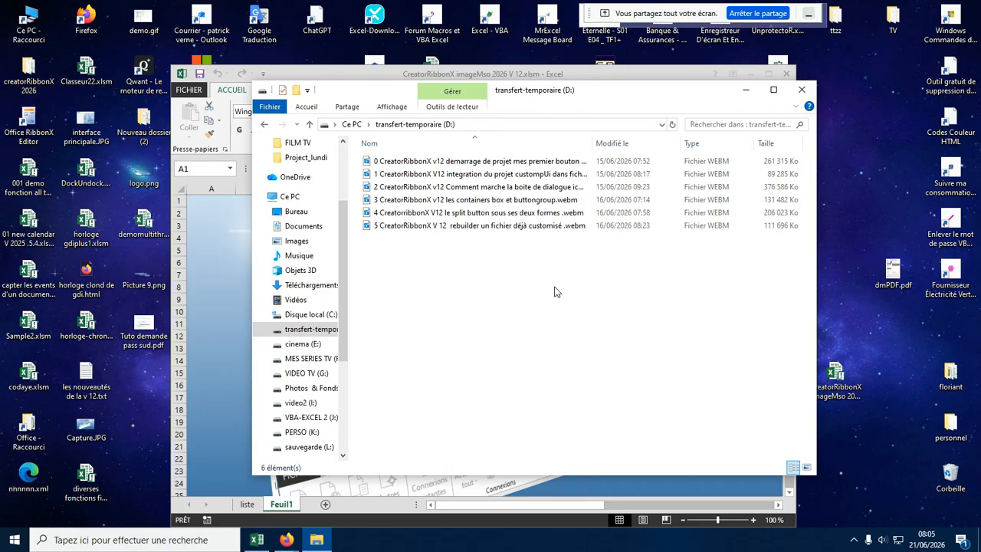
click(801, 92)
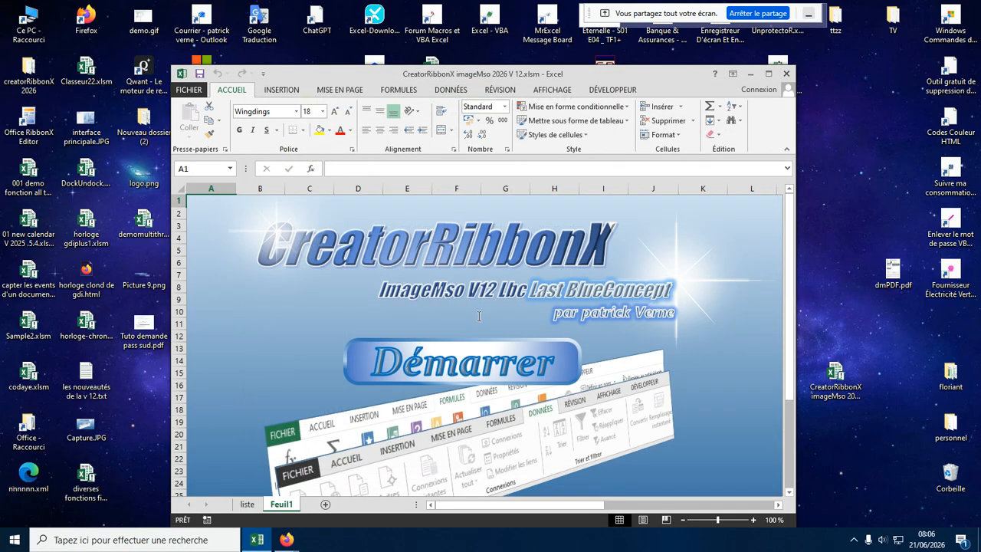
click(456, 349)
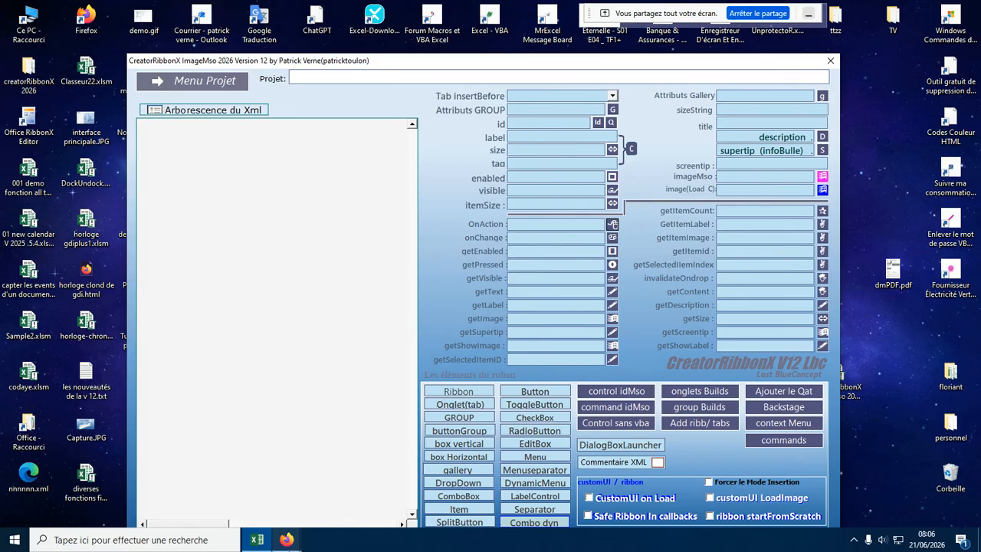
click(287, 539)
click(259, 511)
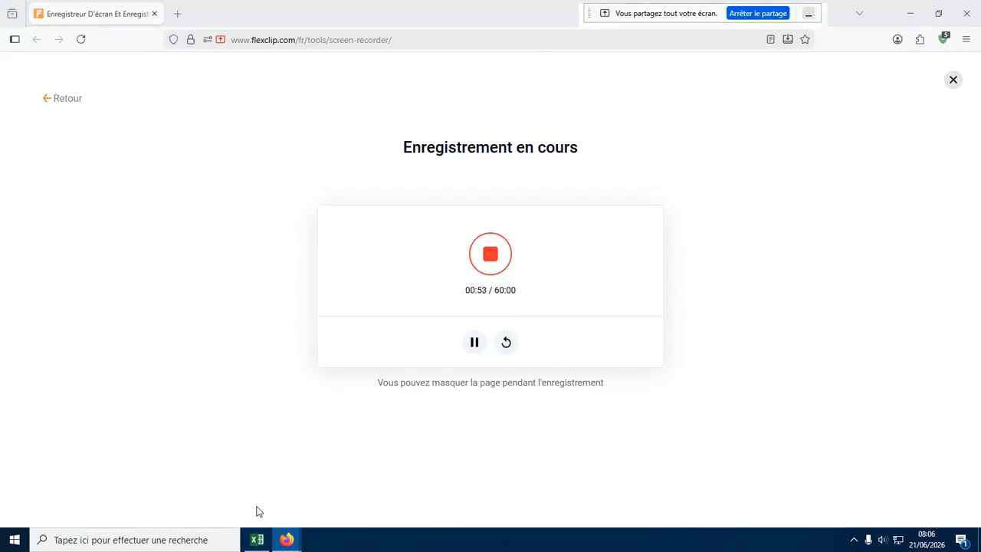
click(258, 539)
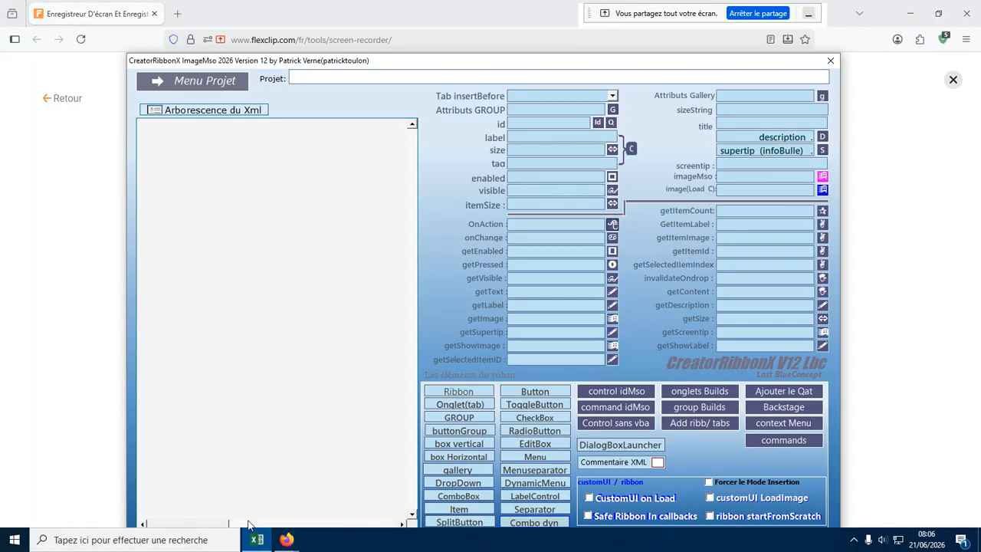
click(257, 540)
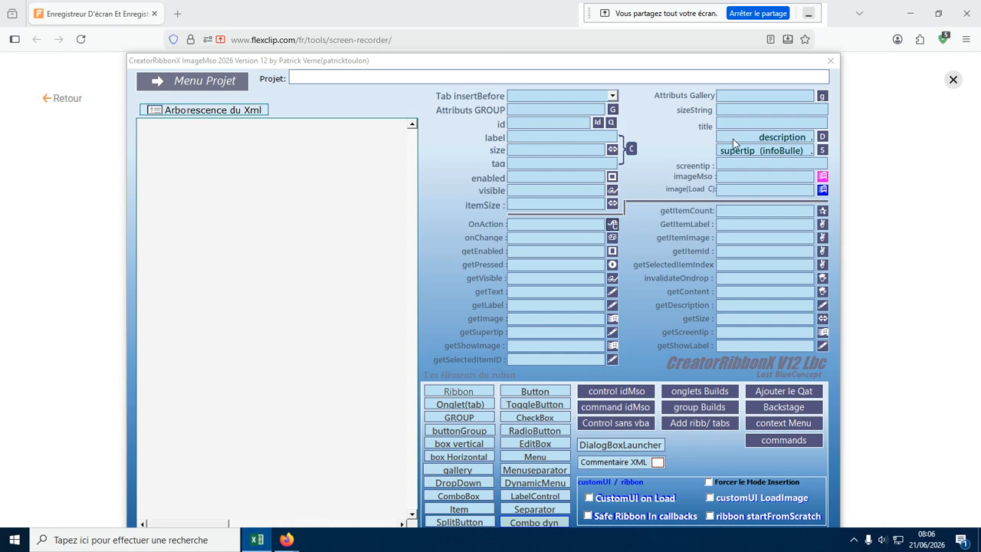
click(831, 65)
click(832, 65)
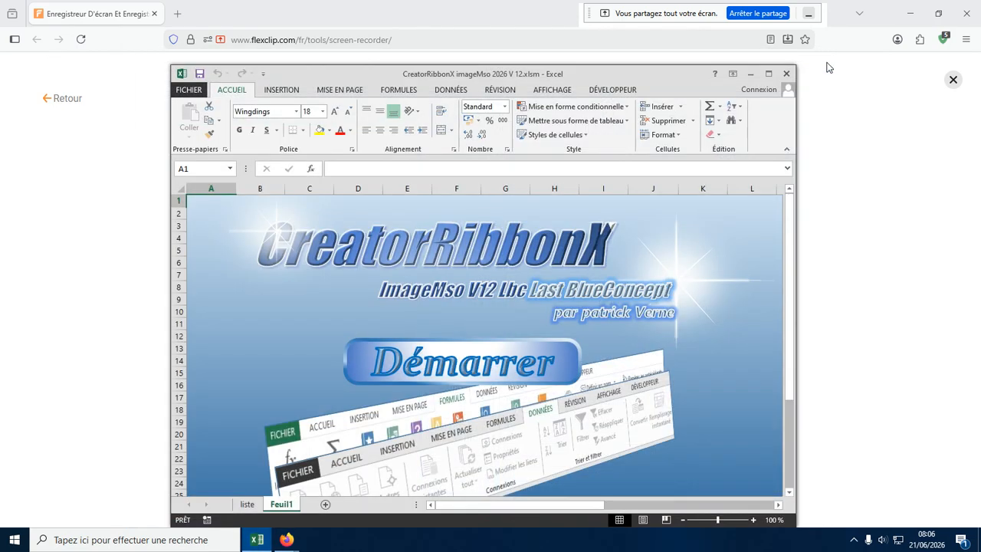
double_click(686, 79)
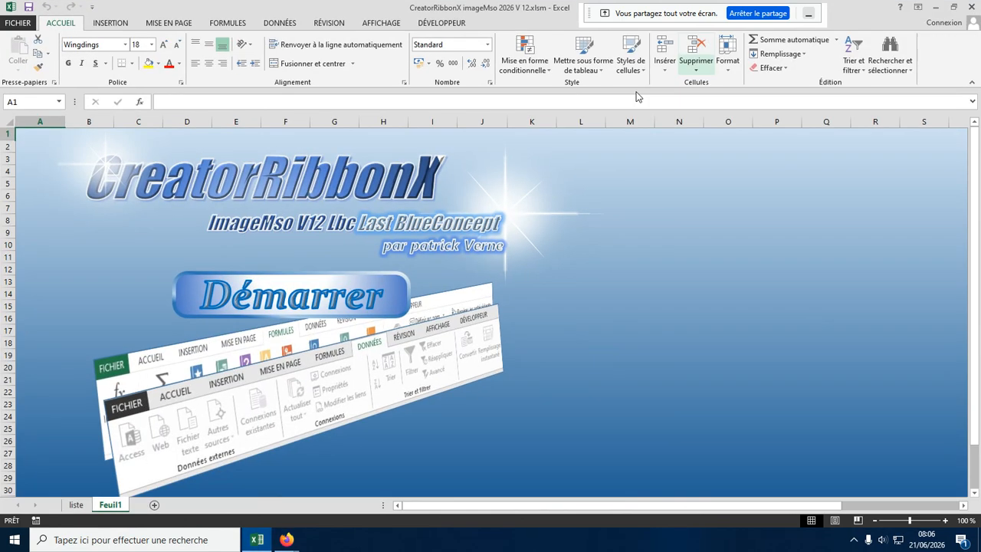
click(345, 277)
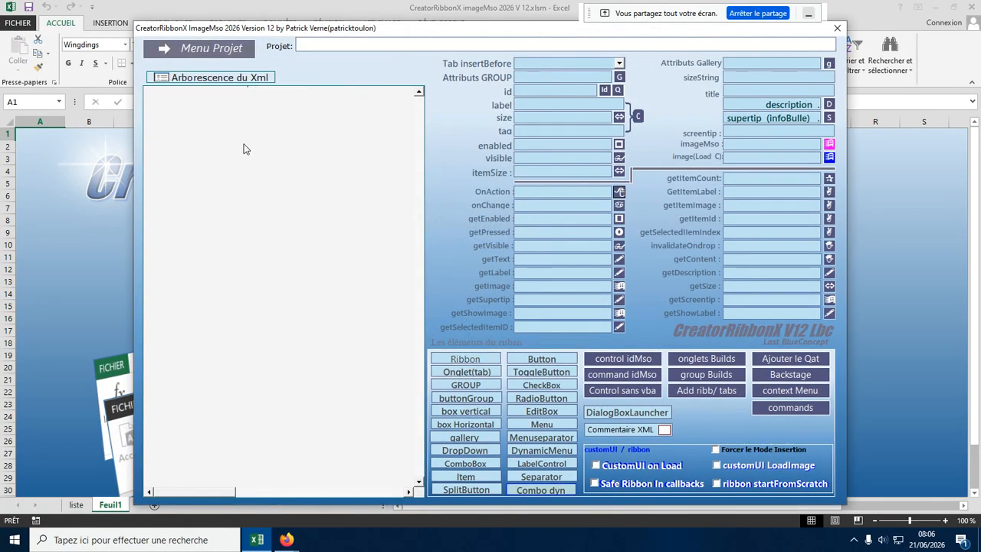
click(219, 51)
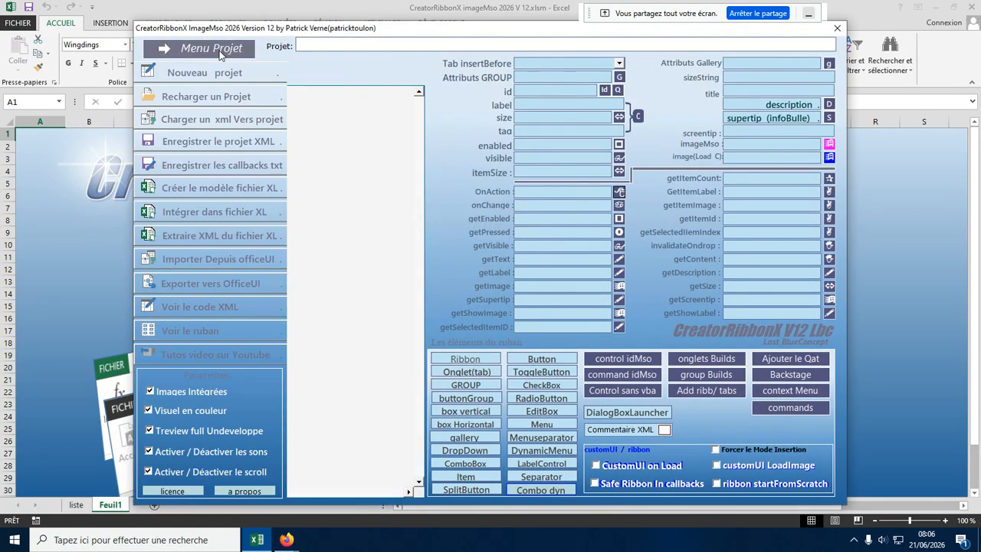
click(208, 97)
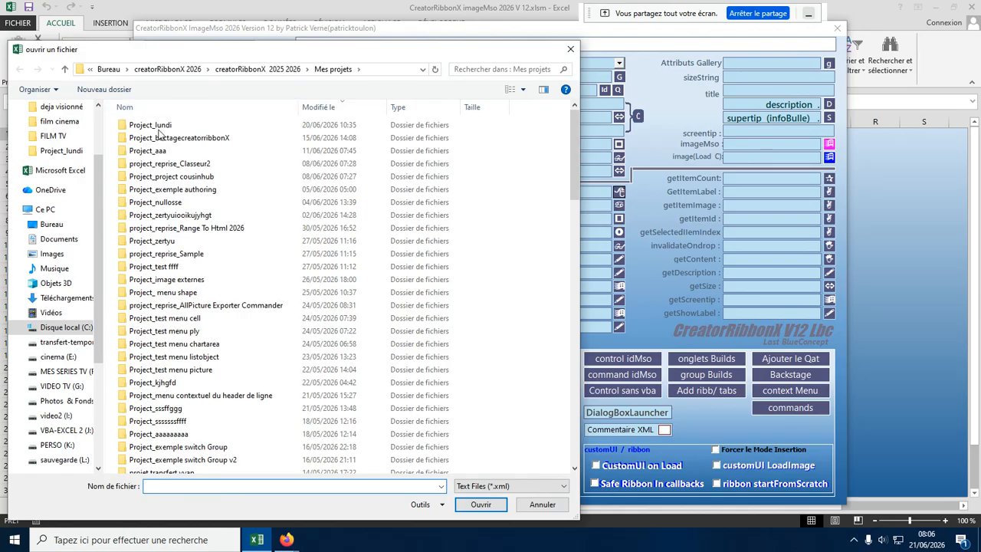
double_click(156, 127)
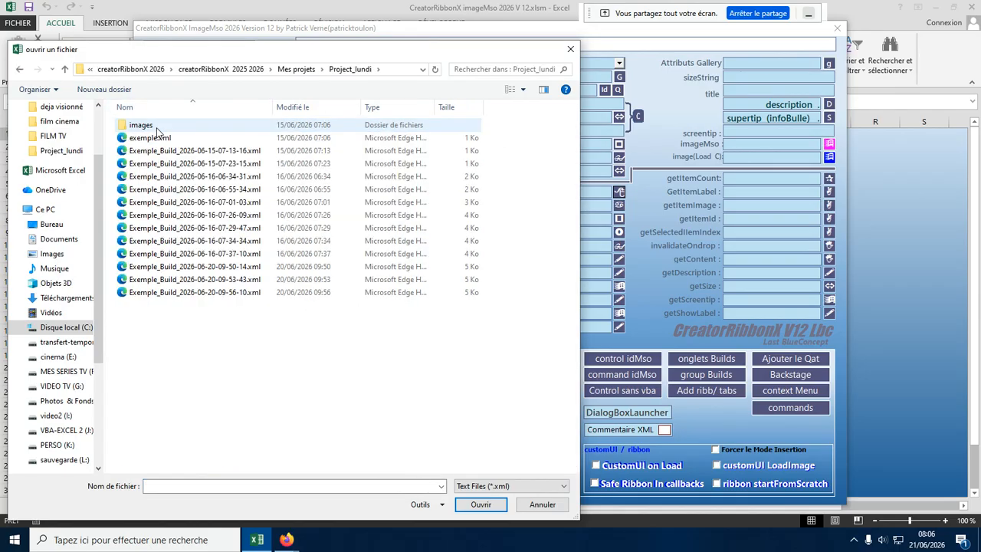
double_click(206, 291)
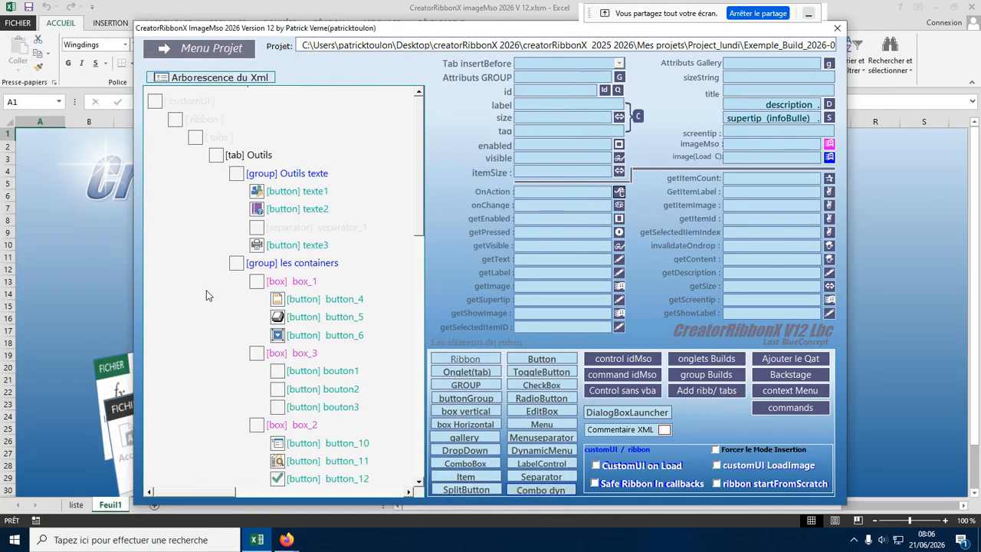
Collapse the four groups under the Outils tab and delete the "les togglebutton" group.
click(237, 175)
click(239, 190)
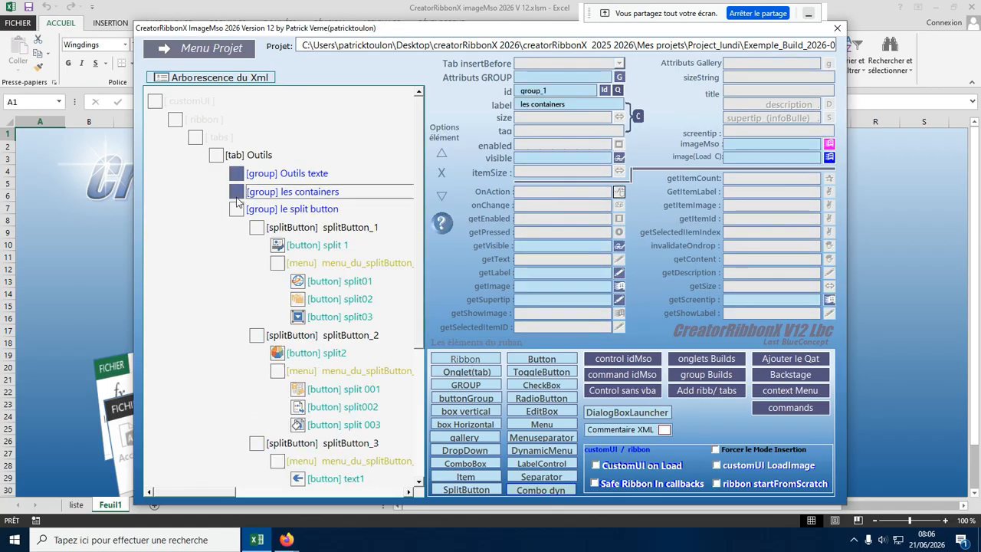
click(238, 209)
click(237, 228)
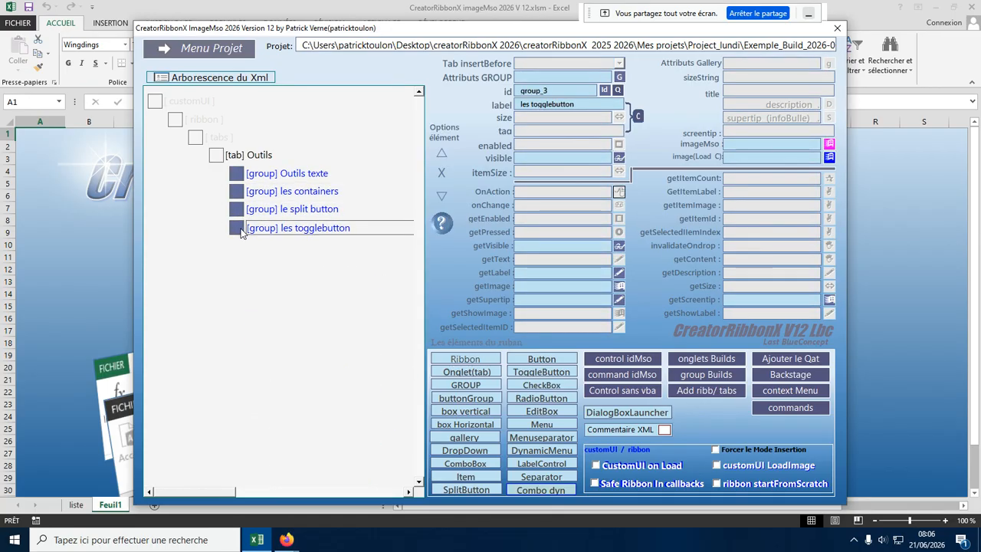
click(446, 175)
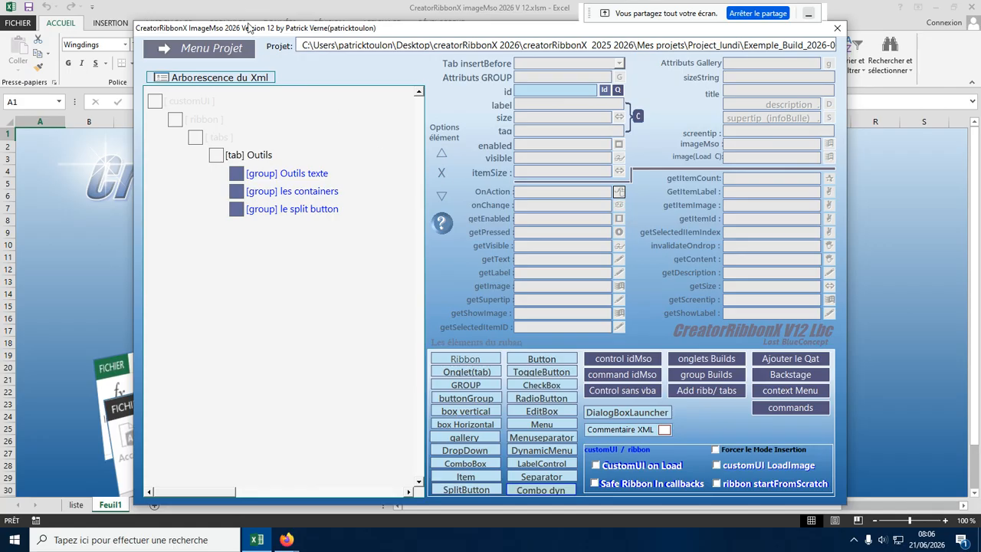
click(224, 48)
Try adding a new group to the Outils tab with a horizontal box and three toggle buttons.
click(262, 157)
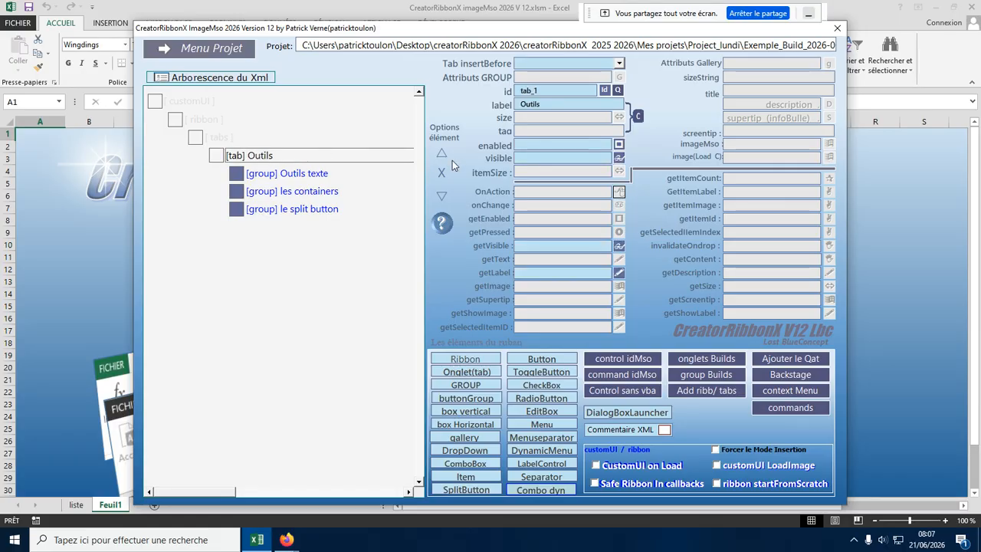
click(464, 385)
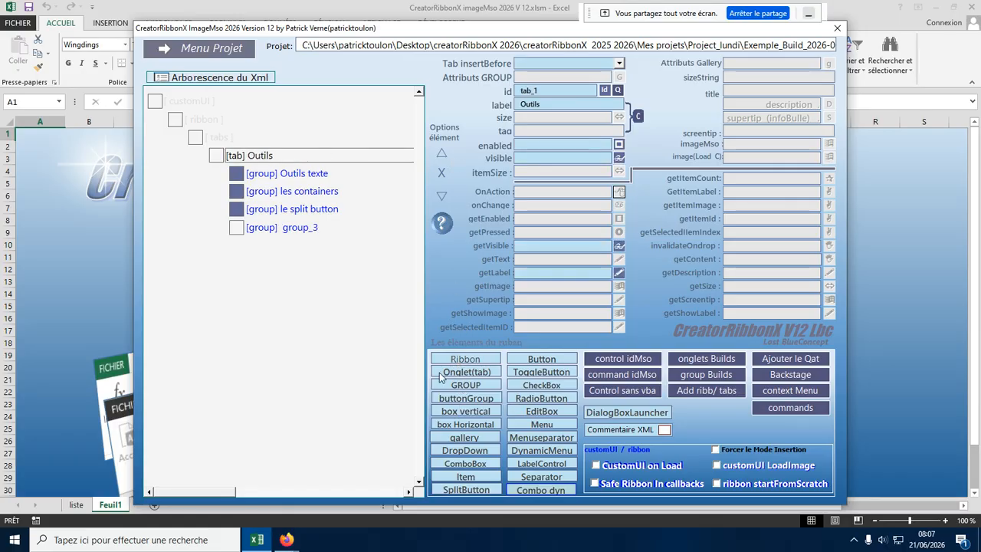
click(300, 230)
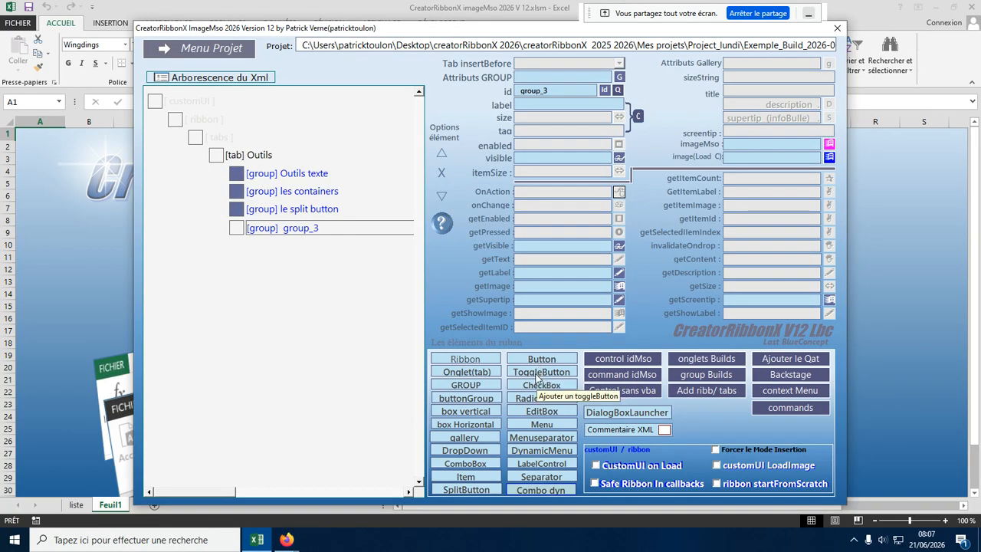
click(465, 424)
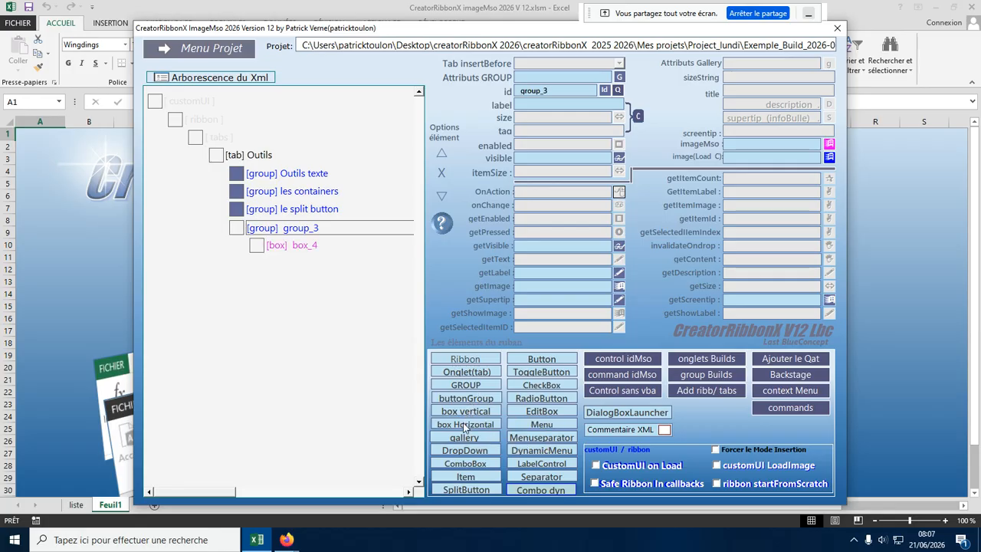
click(541, 372)
click(541, 374)
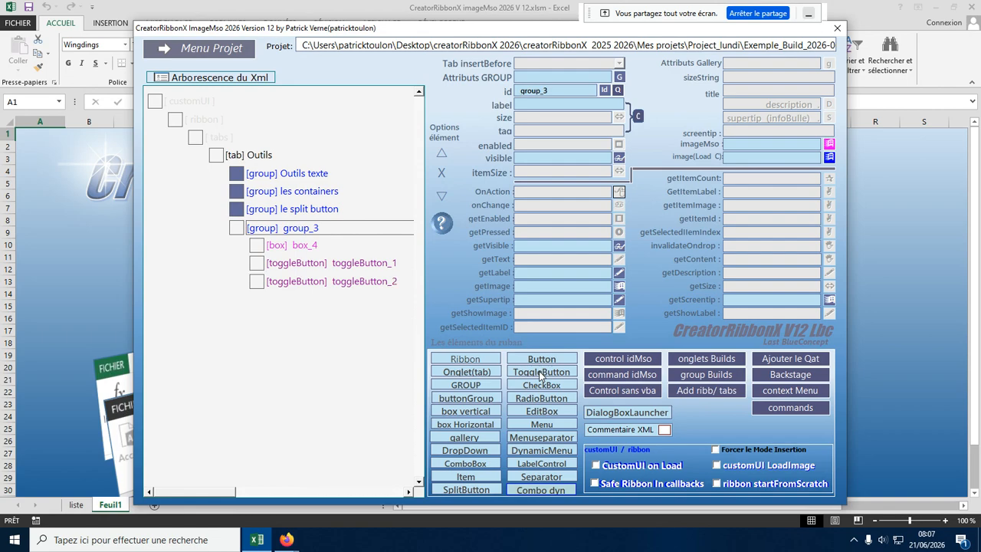
click(541, 374)
Delete the new group along with its box and toggle buttons.
click(307, 266)
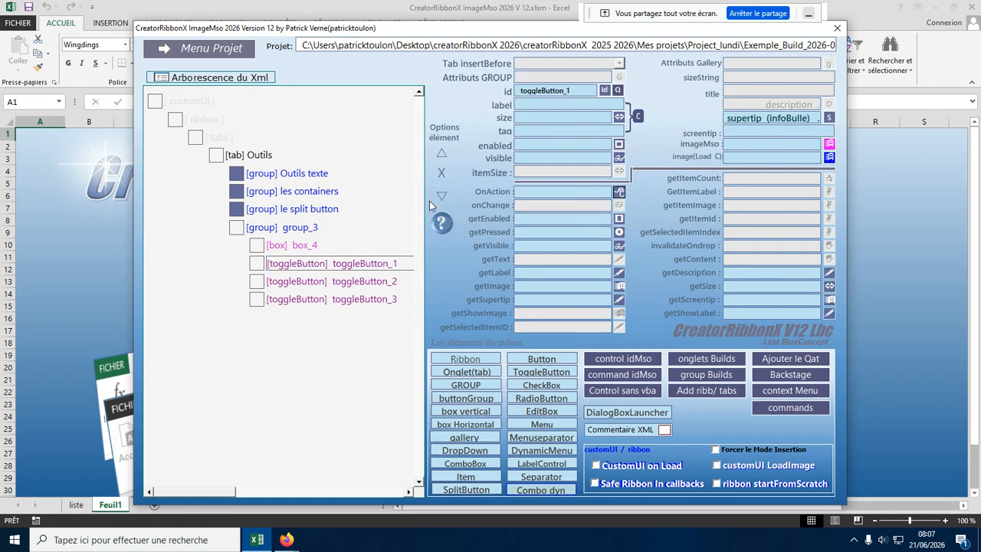
click(303, 230)
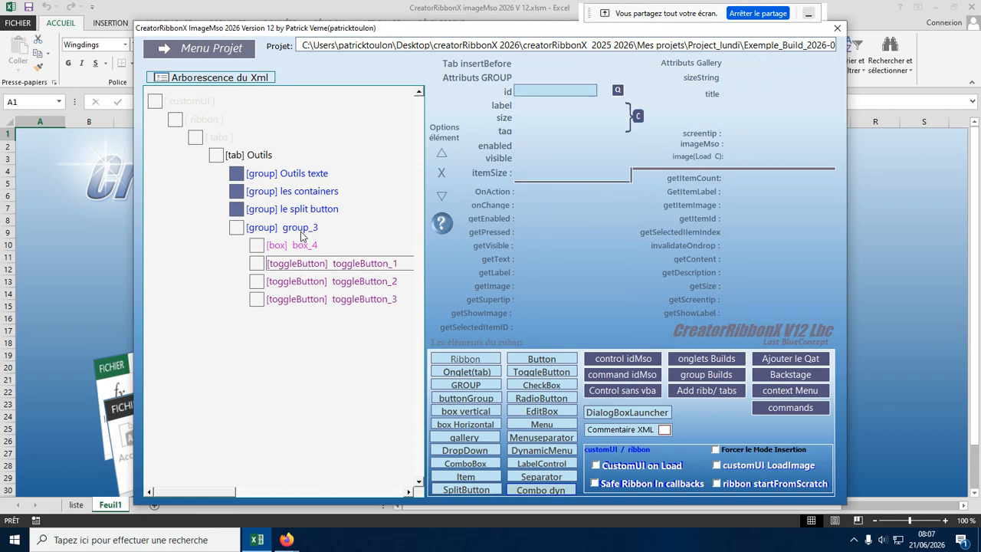
click(441, 174)
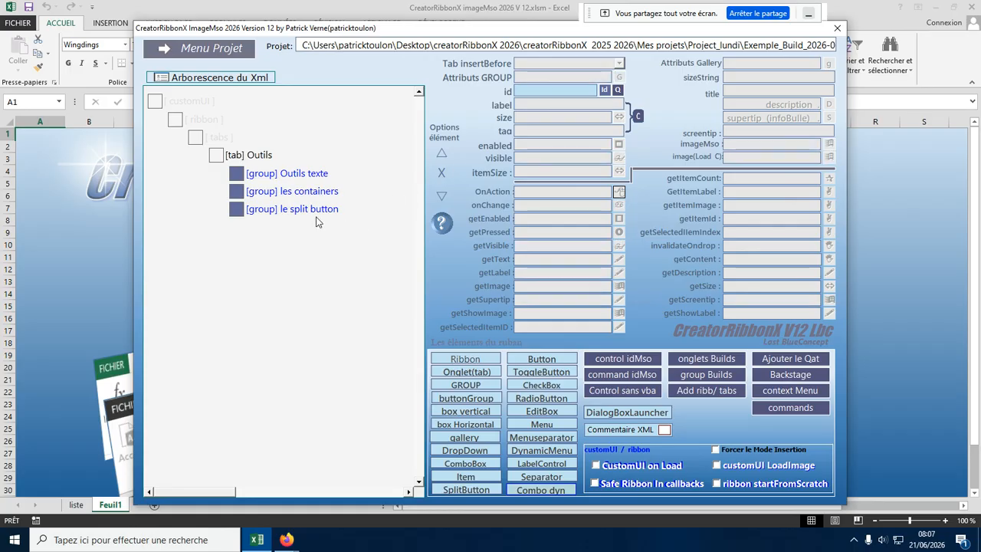
Add a new group to the Outils tab, insert a horizontal box in it, and select that box.
click(263, 156)
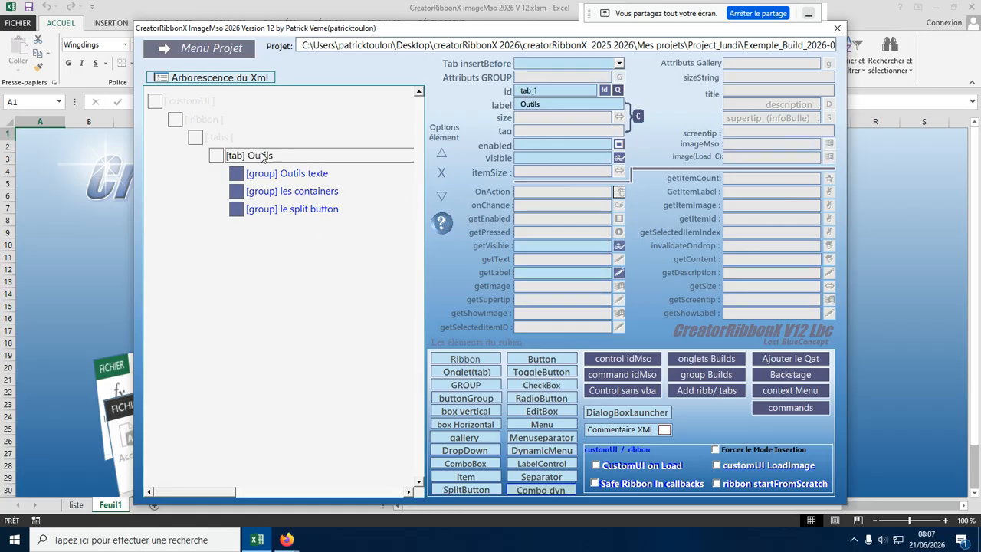
click(455, 386)
click(288, 227)
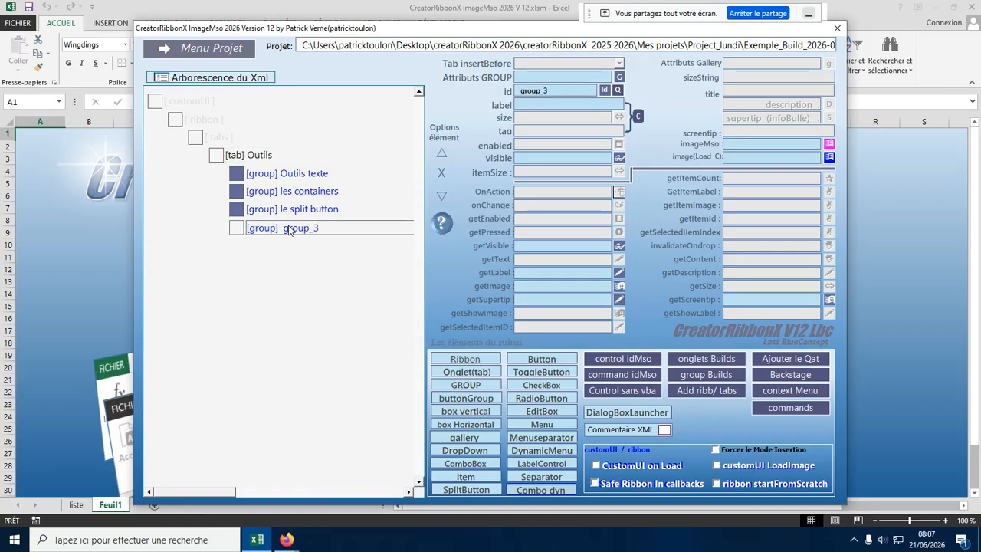
click(466, 425)
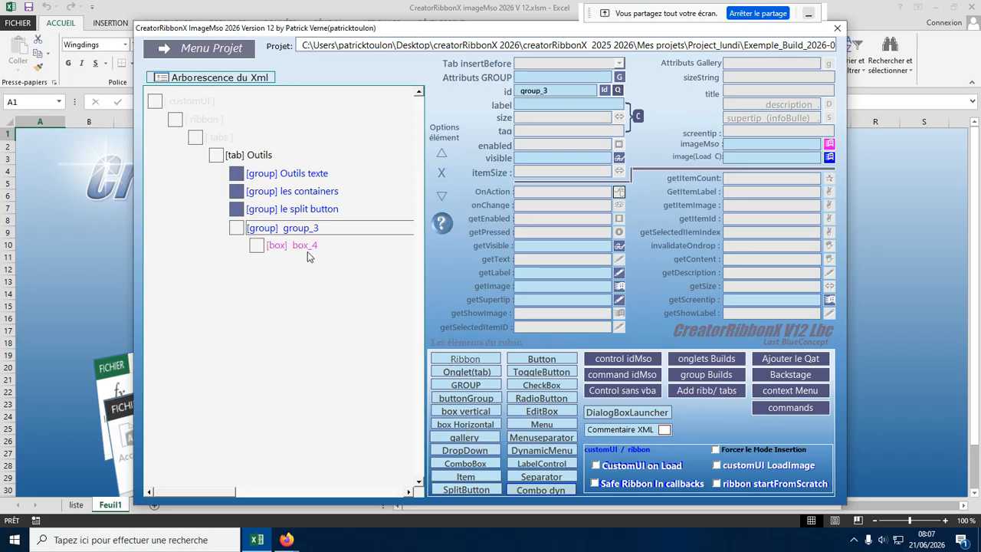
click(304, 249)
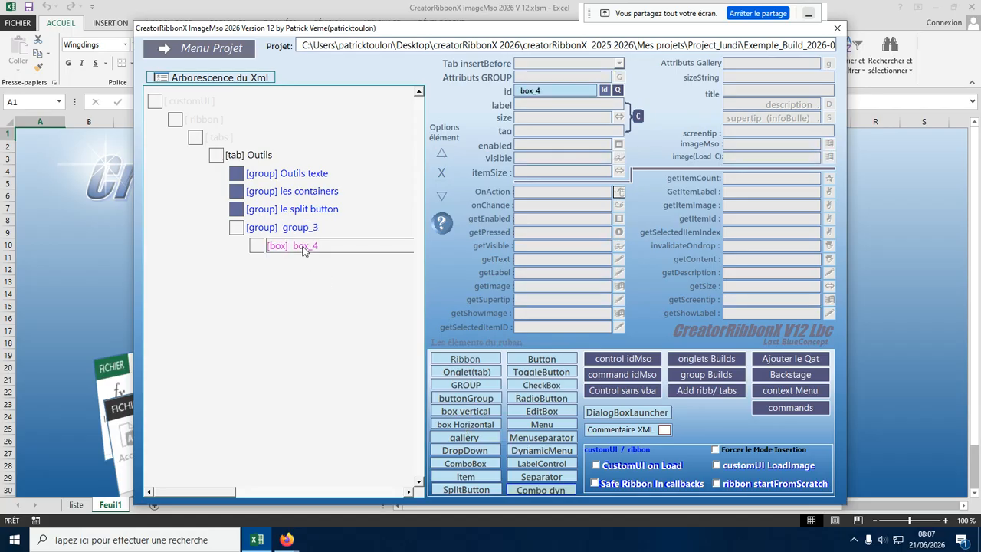
Add three toggle buttons inside the horizontal box of the new group.
click(527, 375)
click(528, 375)
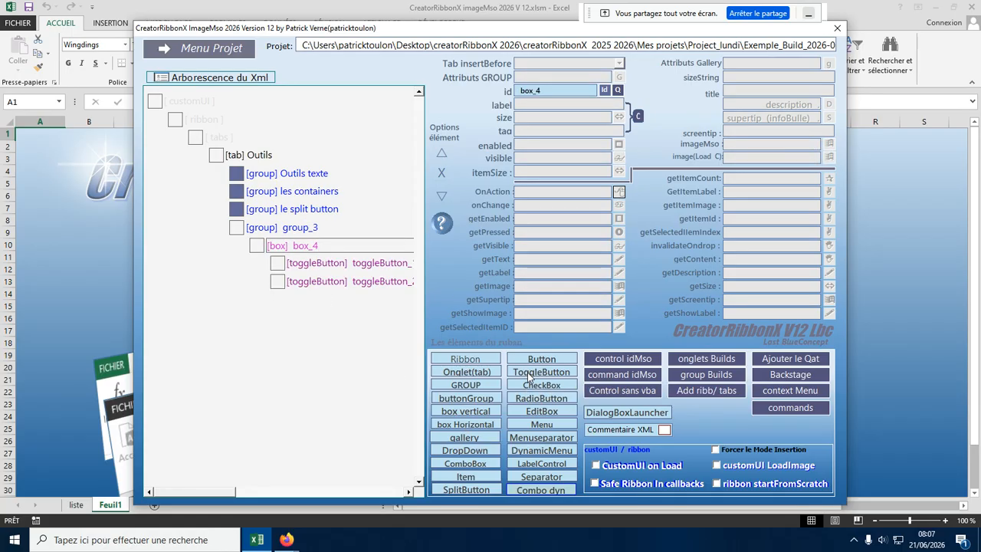
click(527, 376)
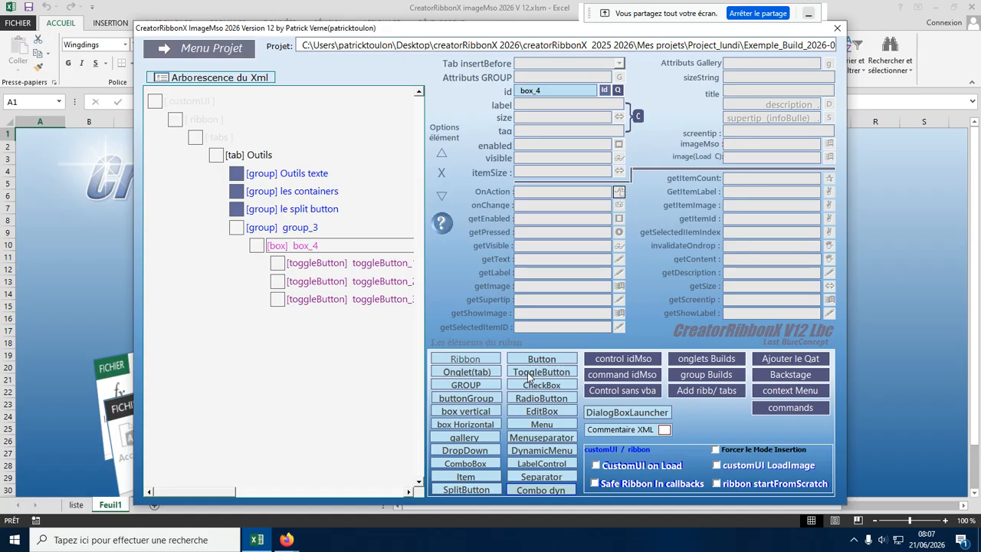
Add a separator followed by two toggle buttons directly under the new group, outside the horizontal box.
click(276, 232)
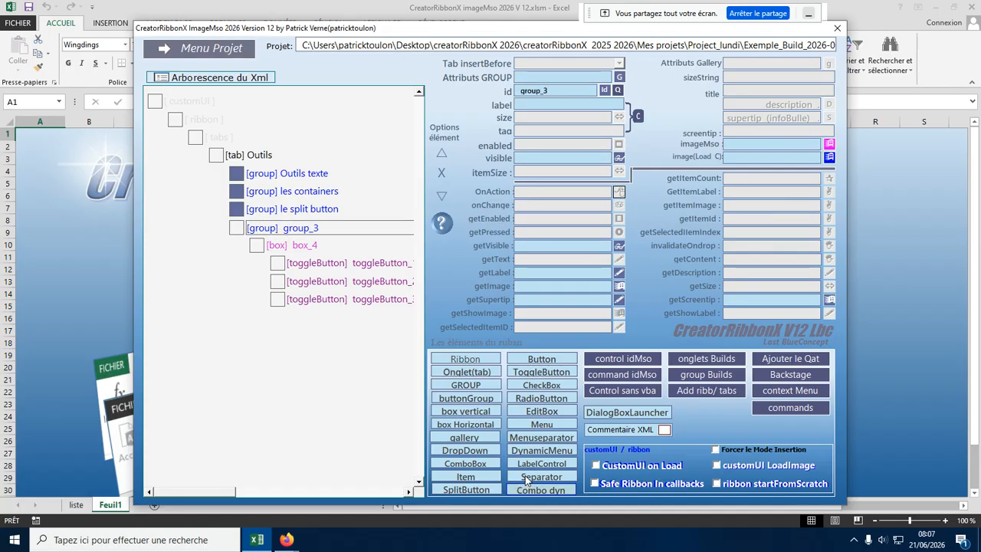
click(527, 481)
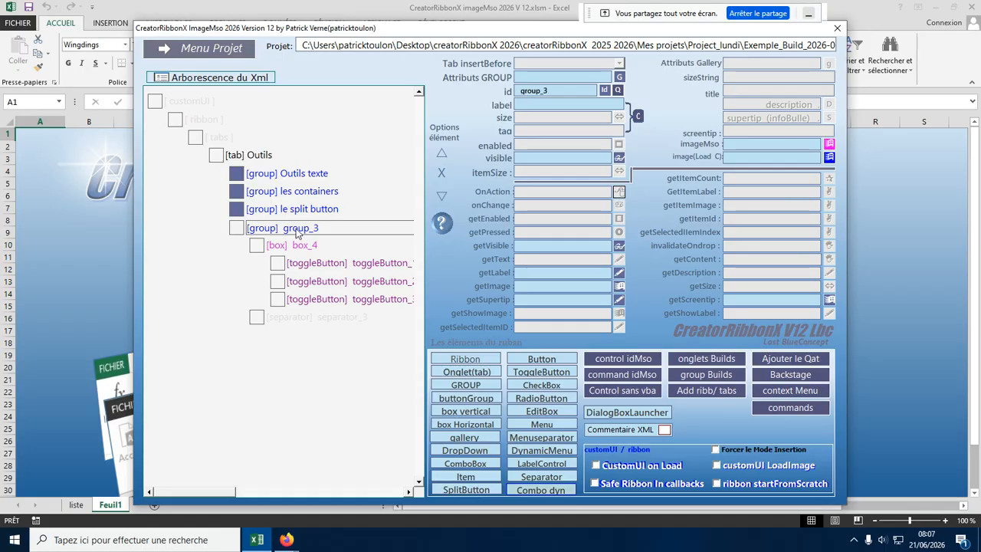
click(537, 372)
click(537, 372)
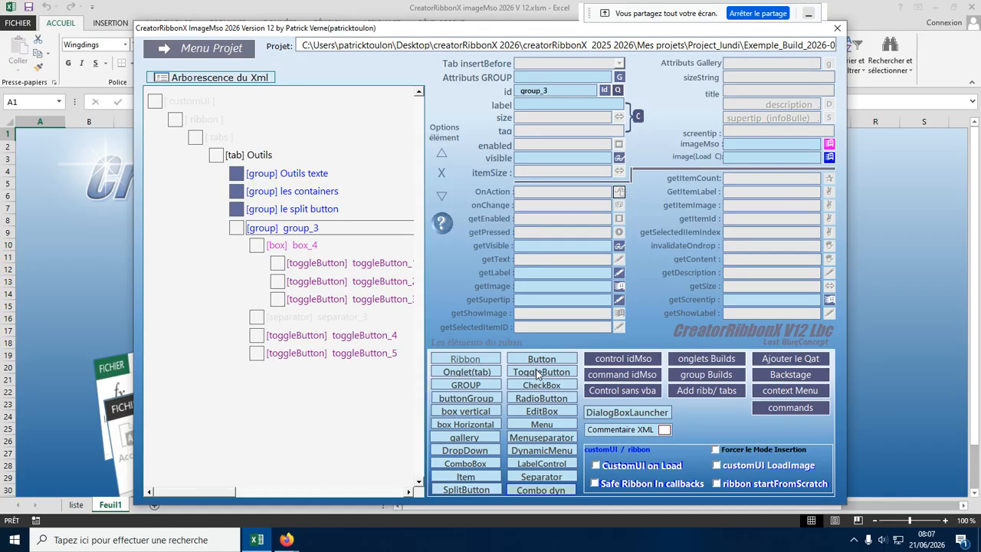
Assign the TableBorderColorMoreColorsDialog imageMso icon, found under letter T, to the first toggle button in the box.
click(330, 265)
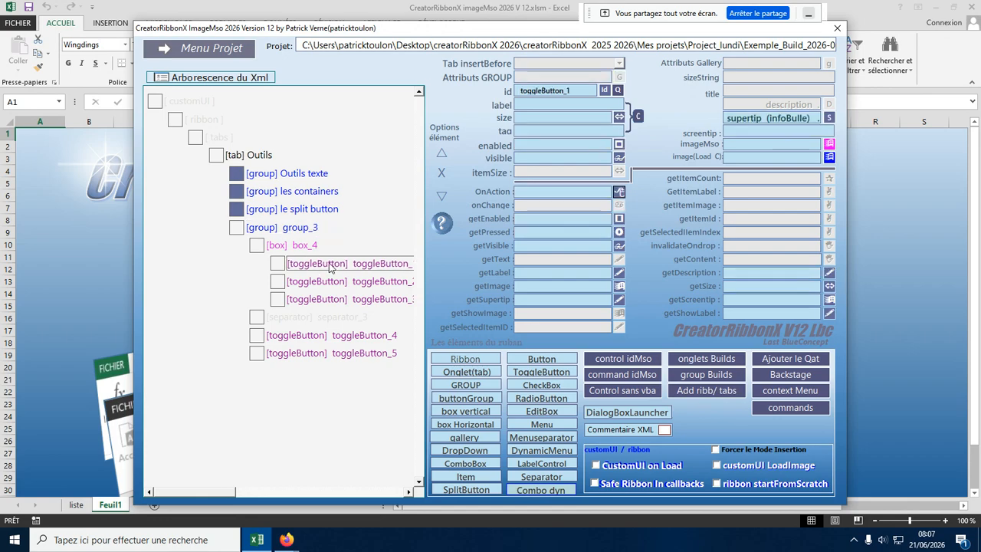
click(829, 144)
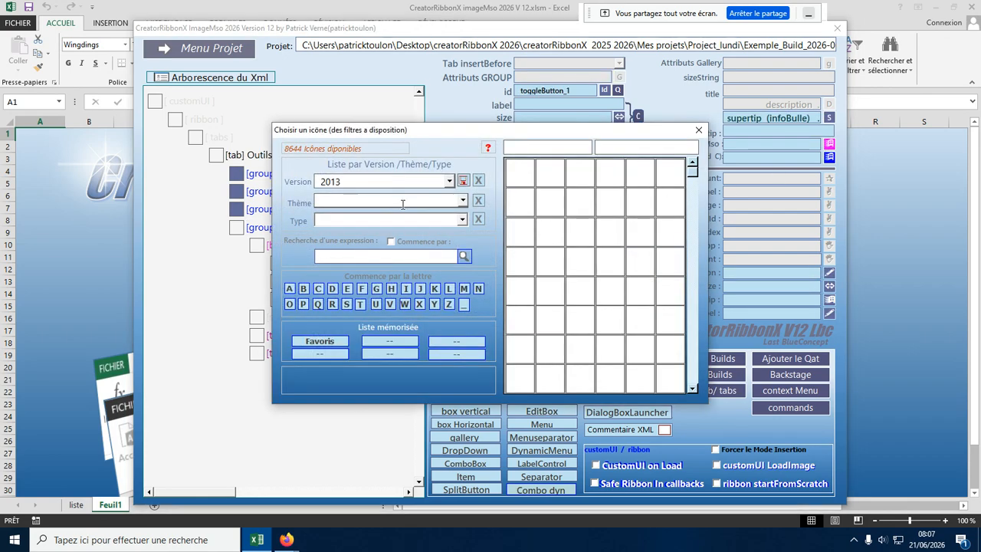
click(360, 304)
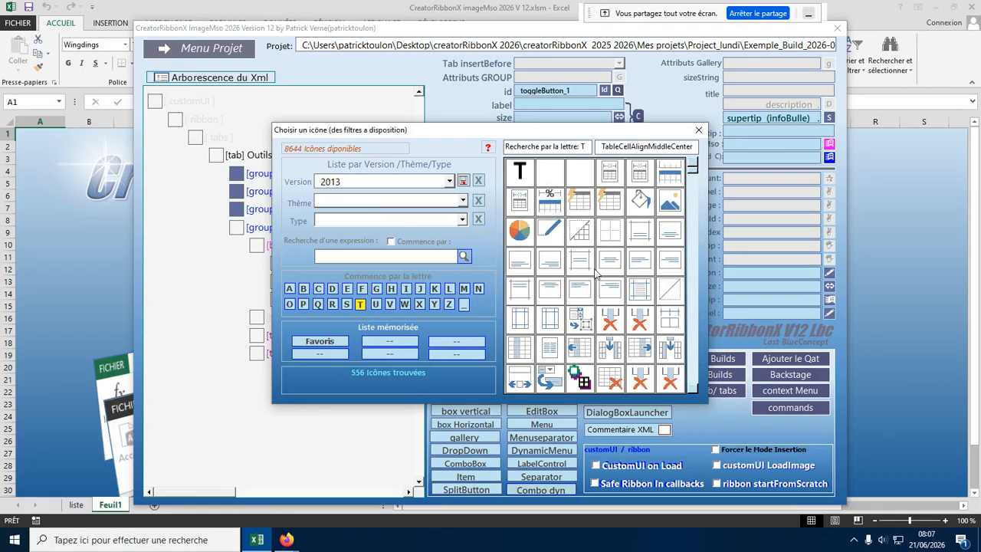
click(525, 236)
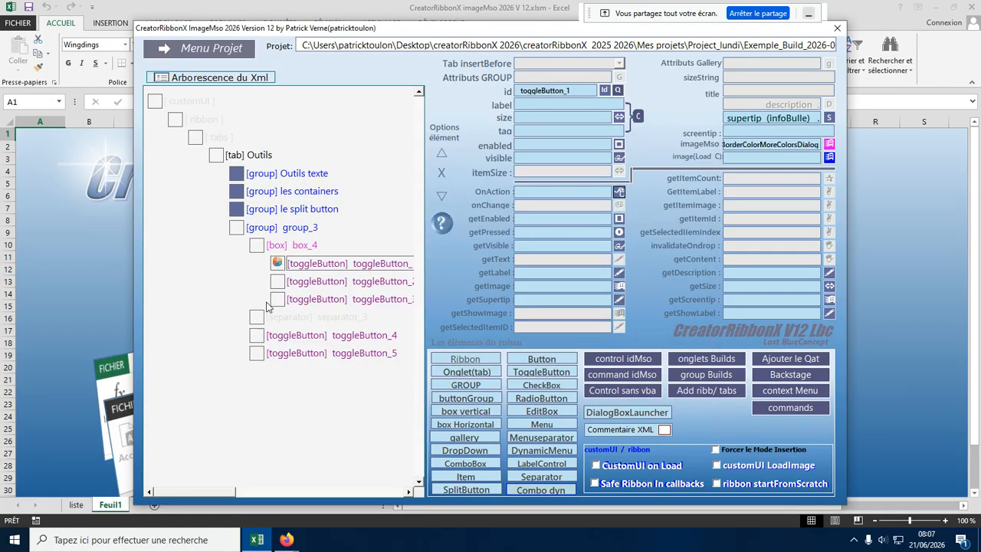
Assign the XDStaticText imageMso icon, found under letter X, to the second toggle button in the box.
click(310, 281)
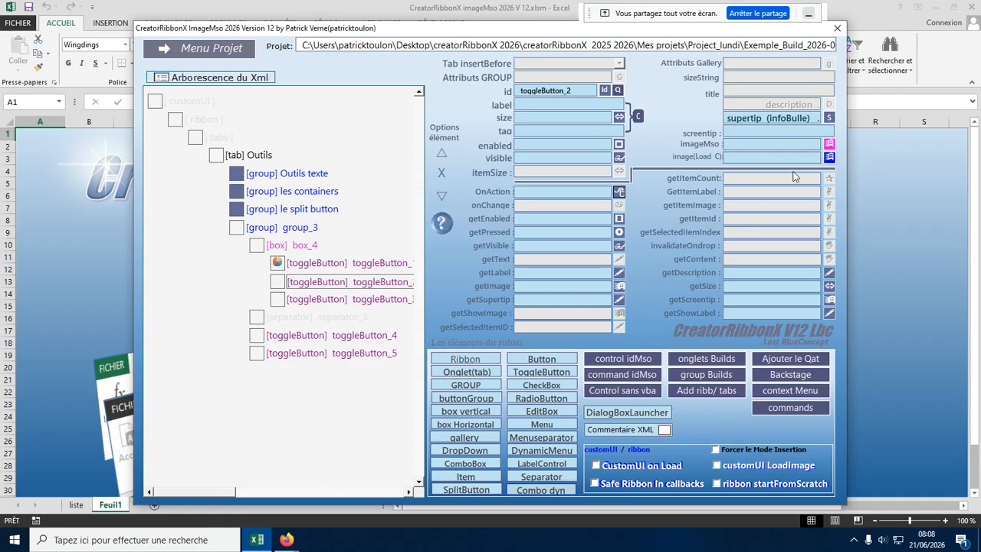
click(830, 143)
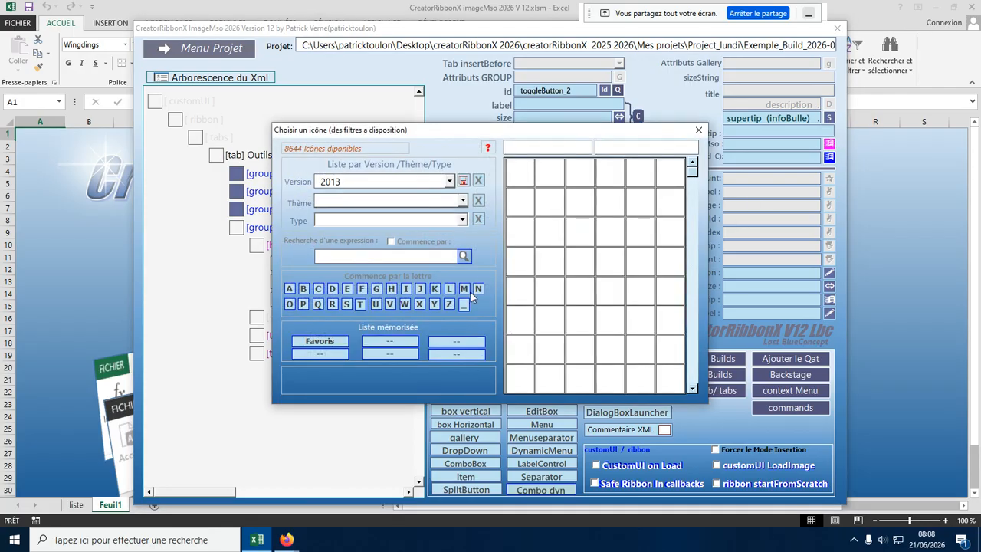
click(419, 304)
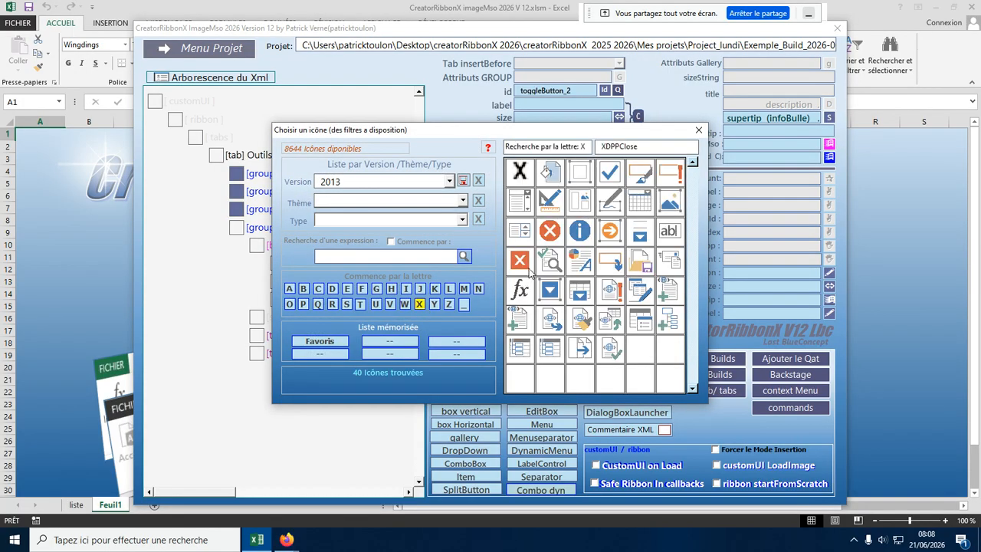
click(529, 284)
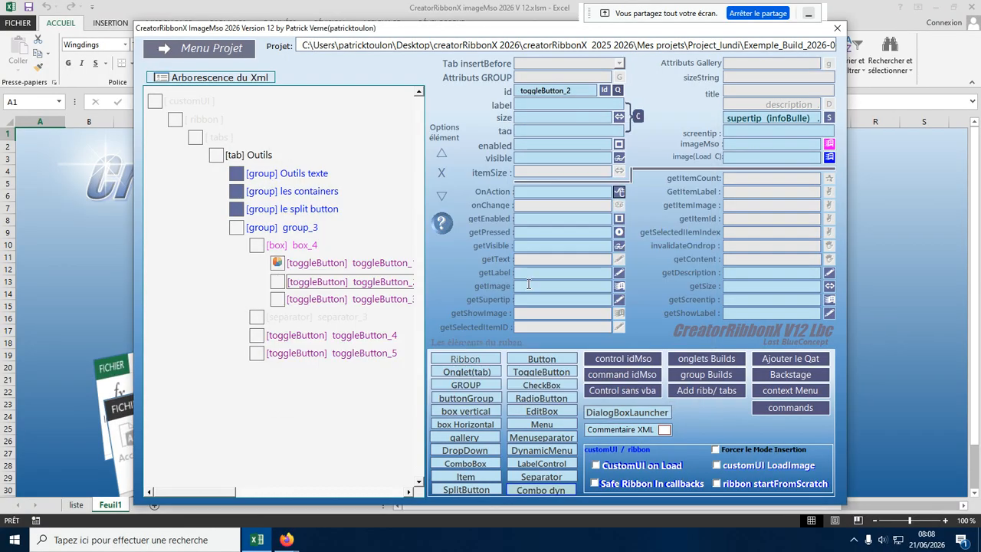
Assign the QuickSearchAllIncomplete imageMso icon, found under letter Q, to the third toggle button in the box.
click(305, 301)
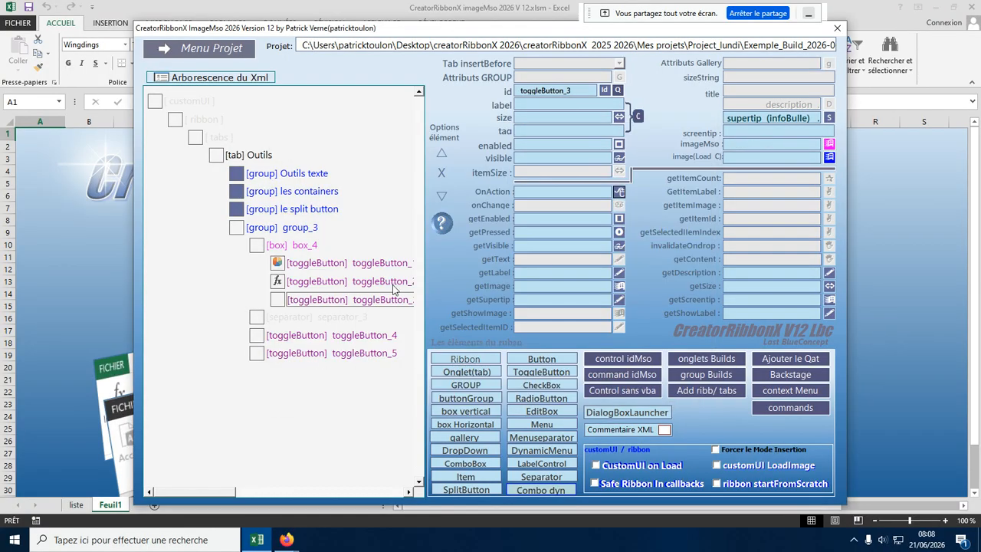
click(829, 146)
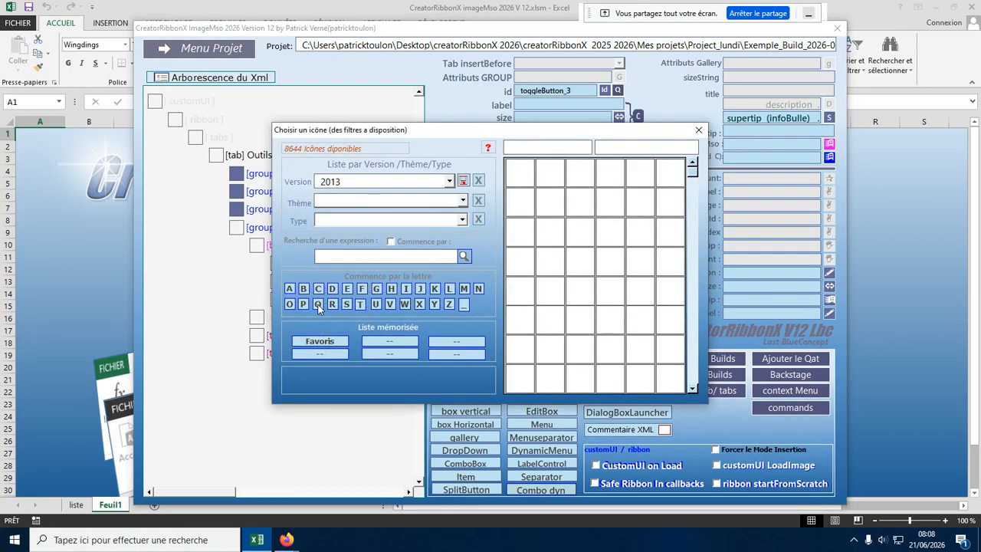
click(317, 304)
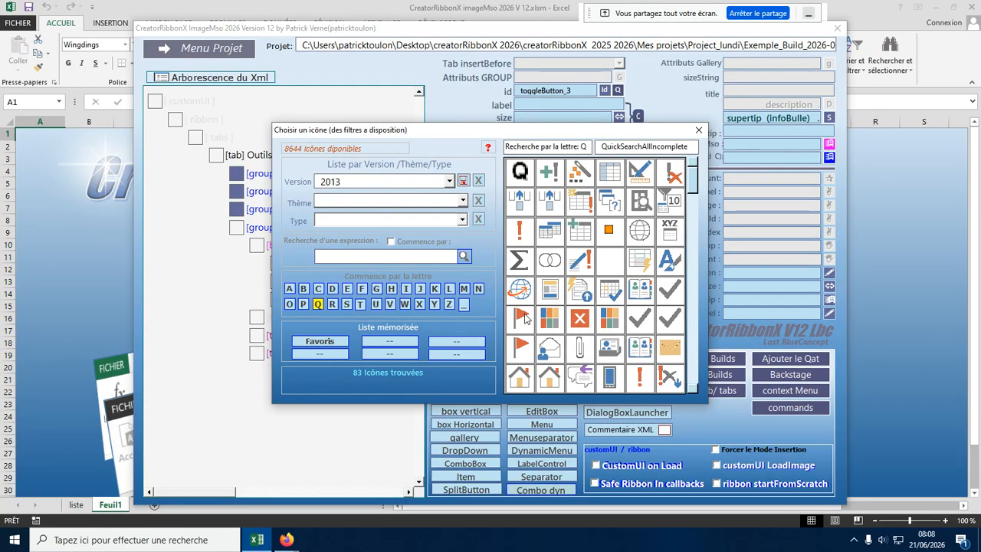
click(524, 317)
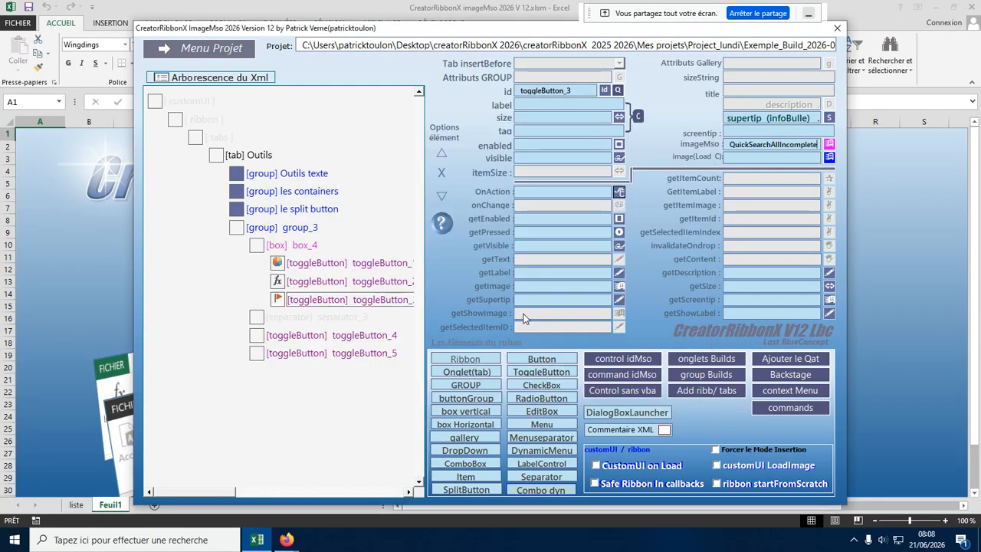
Assign the CalendarImport imageMso icon, found under letter C, to the first toggle button below the separator.
click(308, 337)
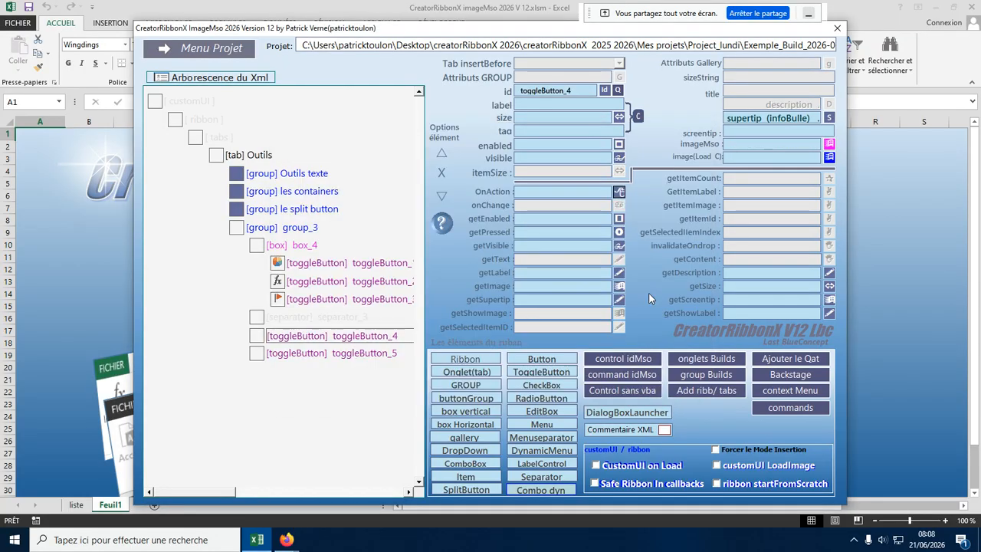
click(830, 144)
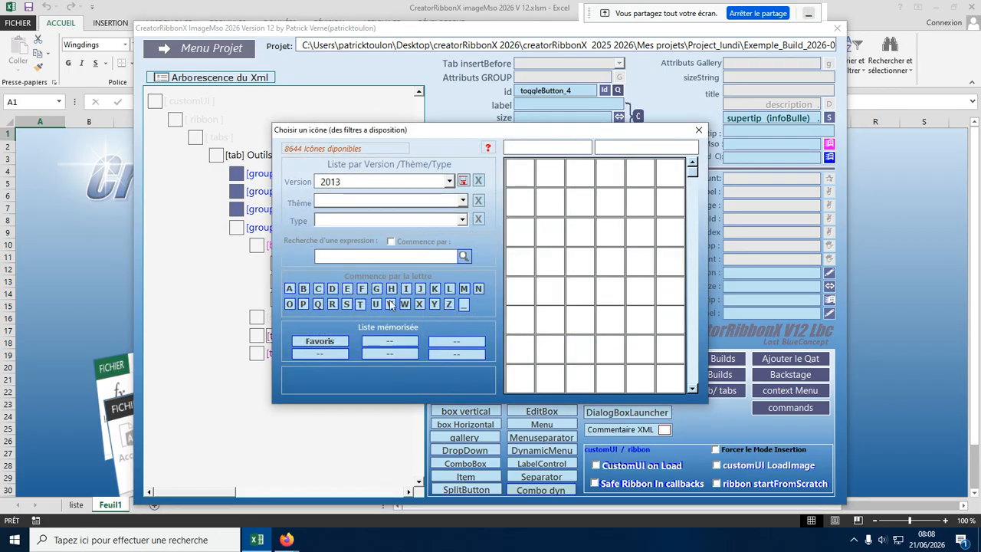
click(323, 292)
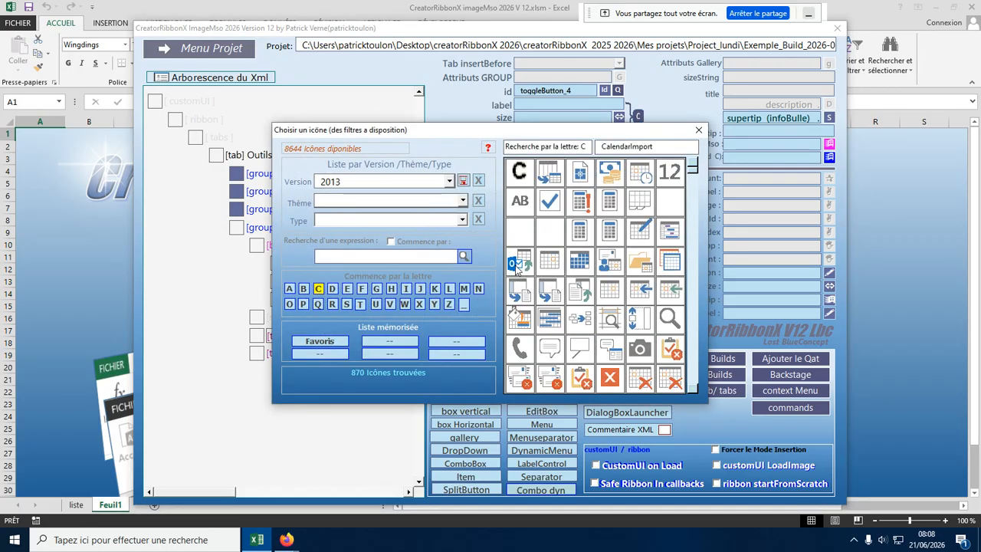
click(519, 264)
Assign the ObjectBringToFrontOutlook imageMso icon, found under letter O, to the last toggle button below the separator.
click(327, 353)
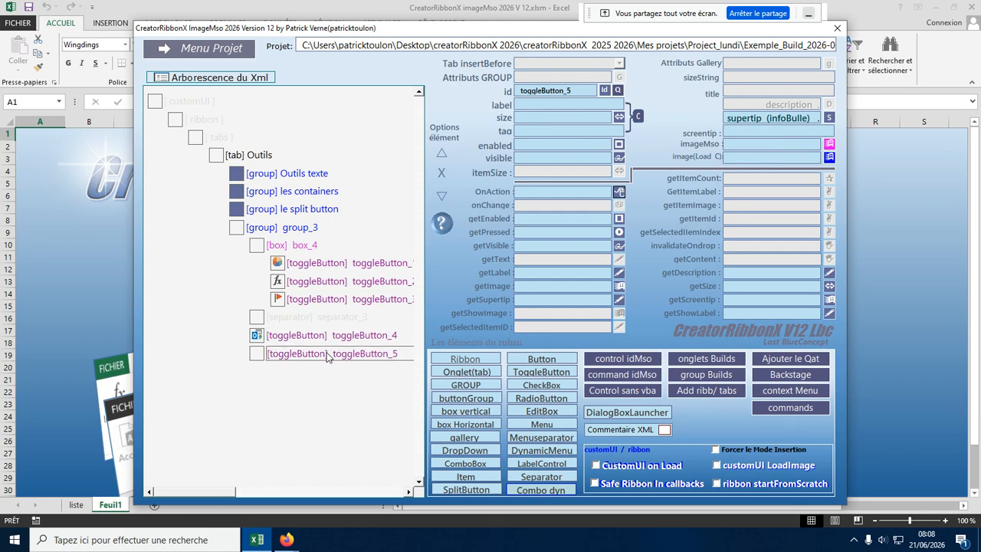
click(830, 145)
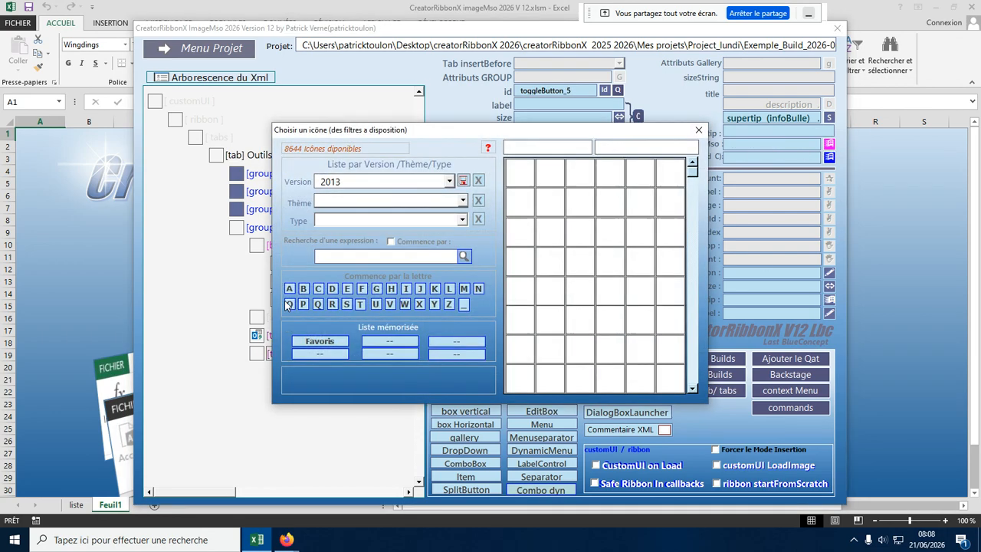
click(288, 304)
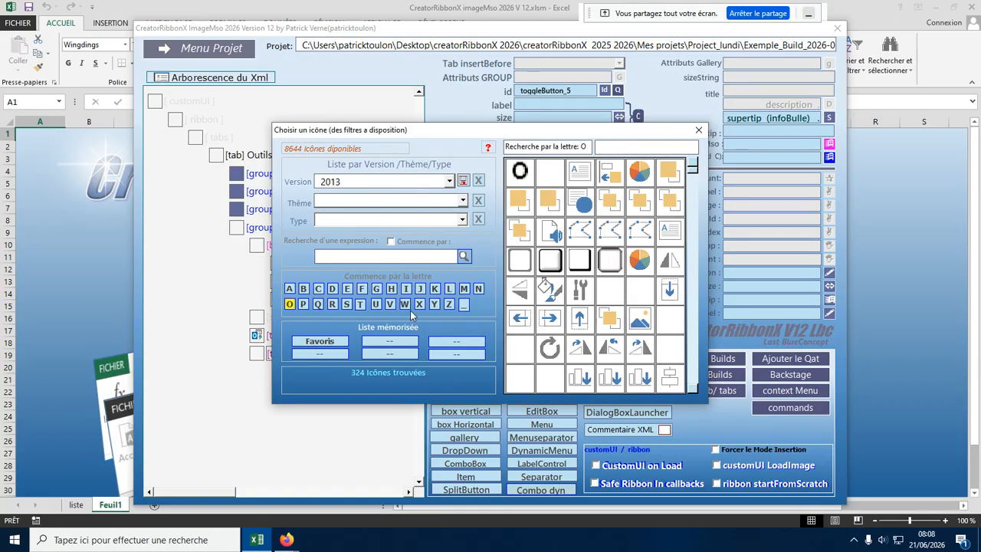
click(520, 230)
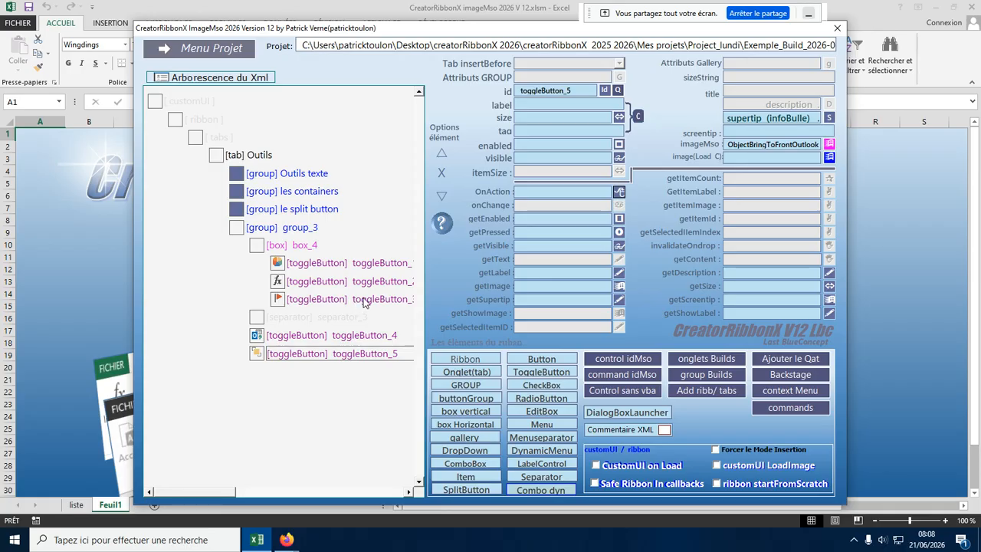
Set the label of the first toggle button in the box to "tog1".
click(318, 264)
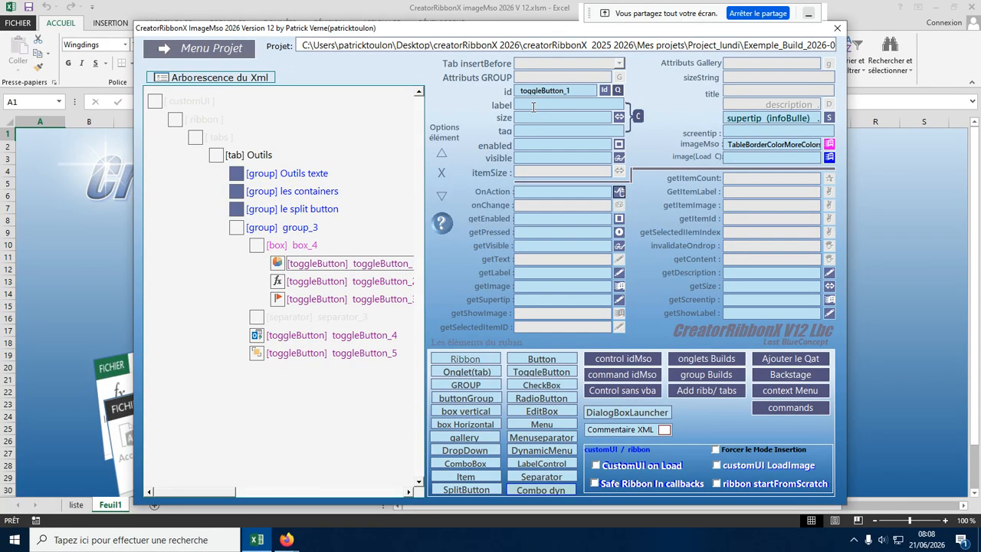
text(t1)
text(tog1)
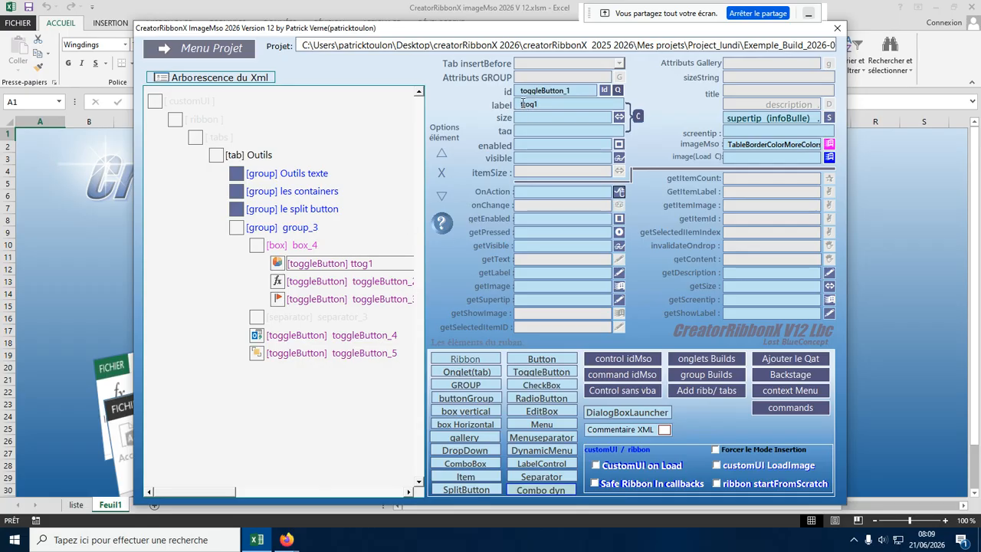
click(348, 283)
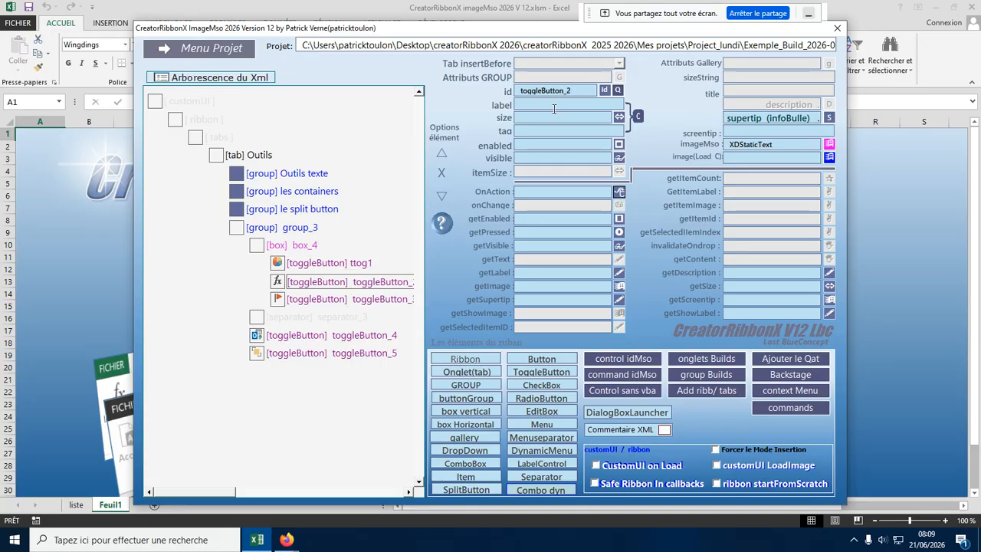
click(364, 265)
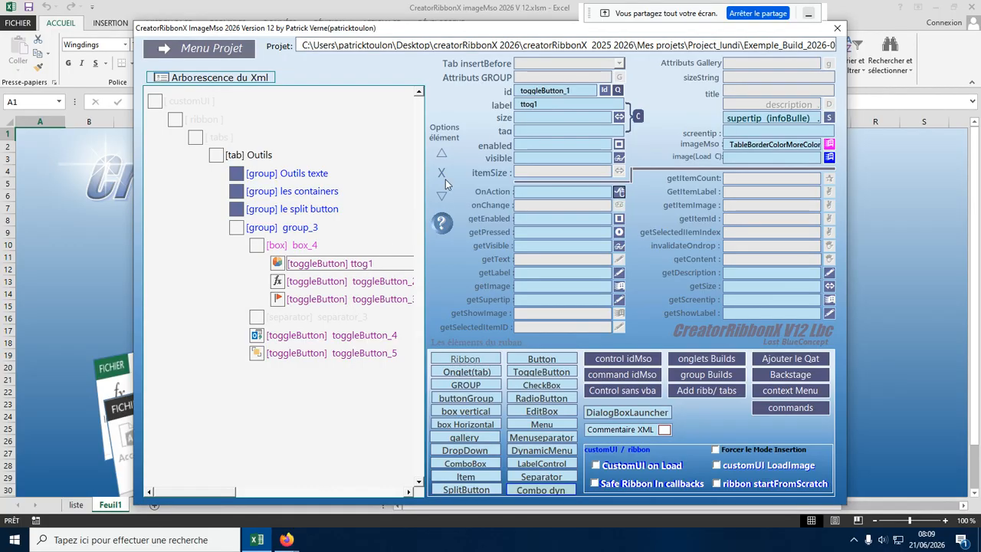
click(525, 104)
key(BackSpace)
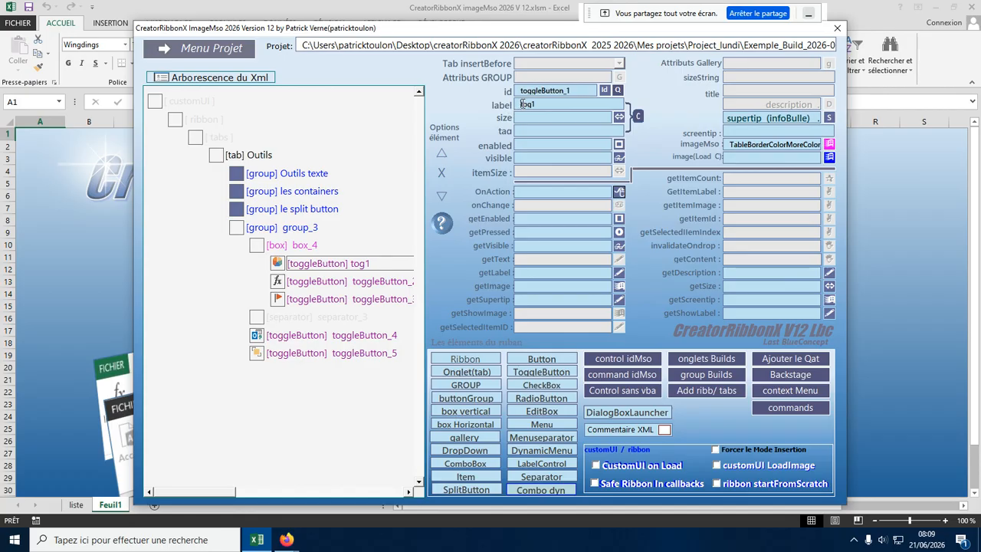
Label the second toggle button in the box "to2" and the third one "tog3".
click(371, 284)
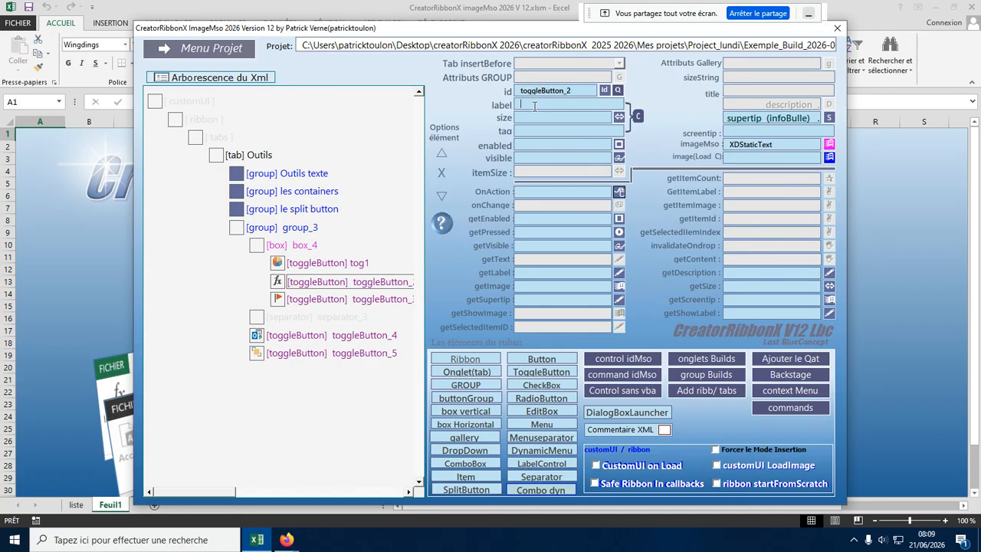
text(to)
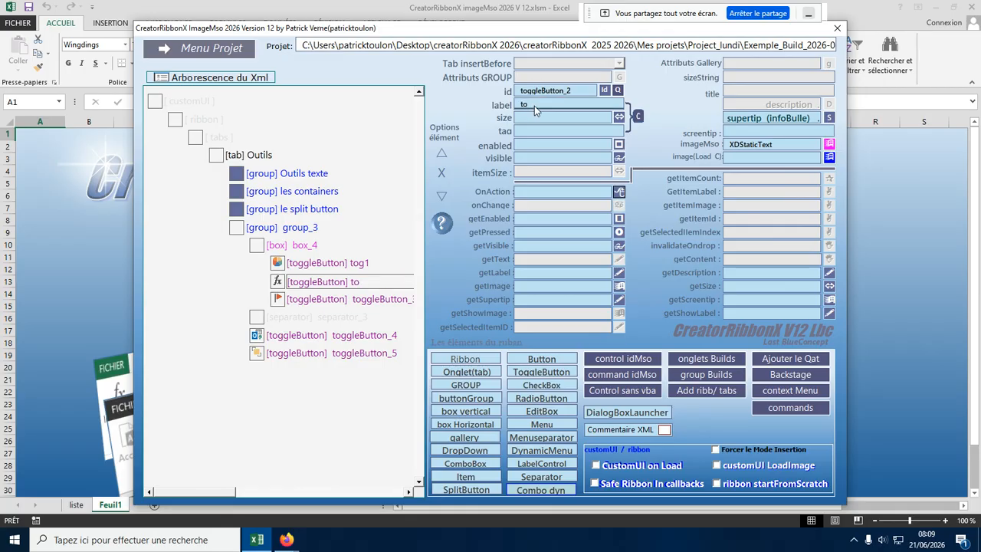
text(2)
click(388, 305)
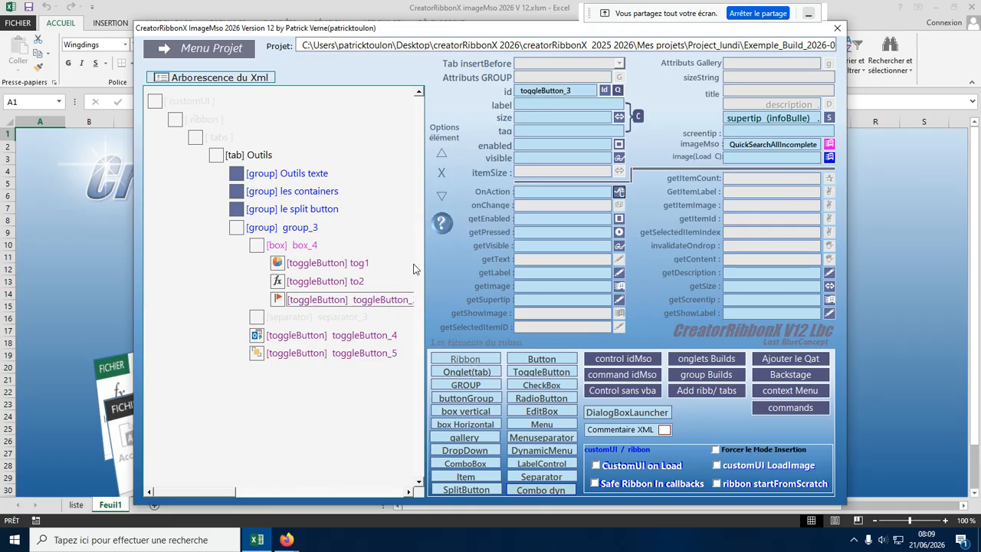
click(530, 103)
text(to)
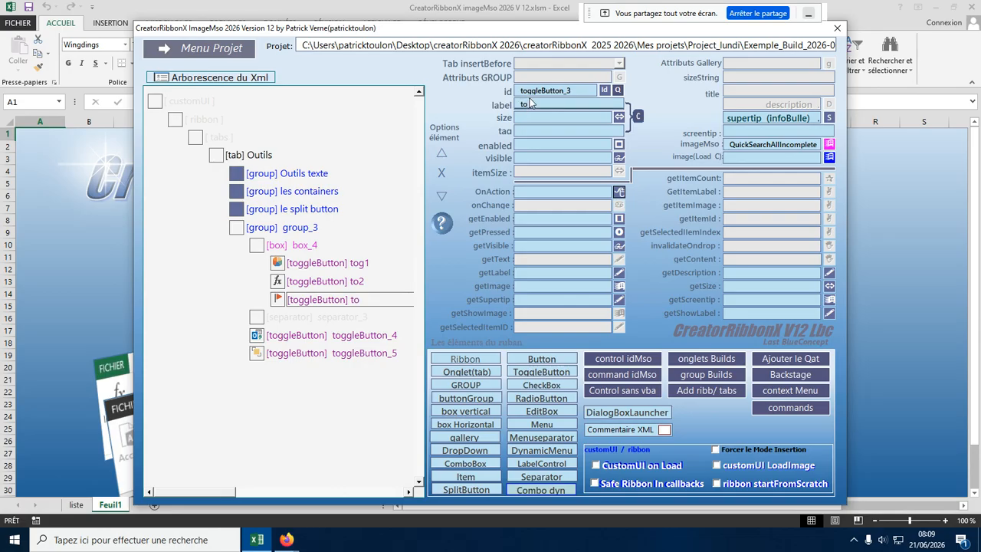
text(g3)
Label the first toggle button below the separator "tog4" and the last one "tog5".
click(366, 337)
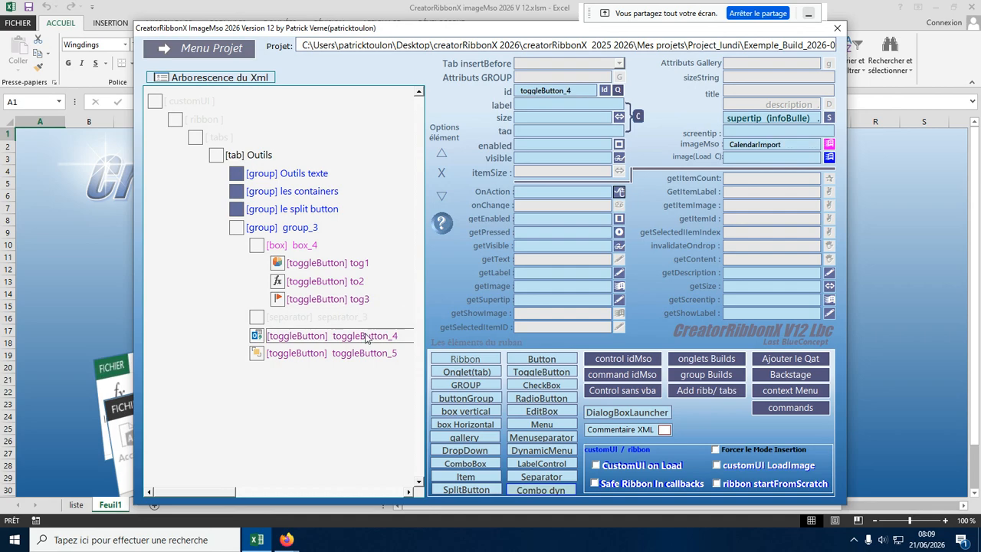
click(541, 103)
text(tog)
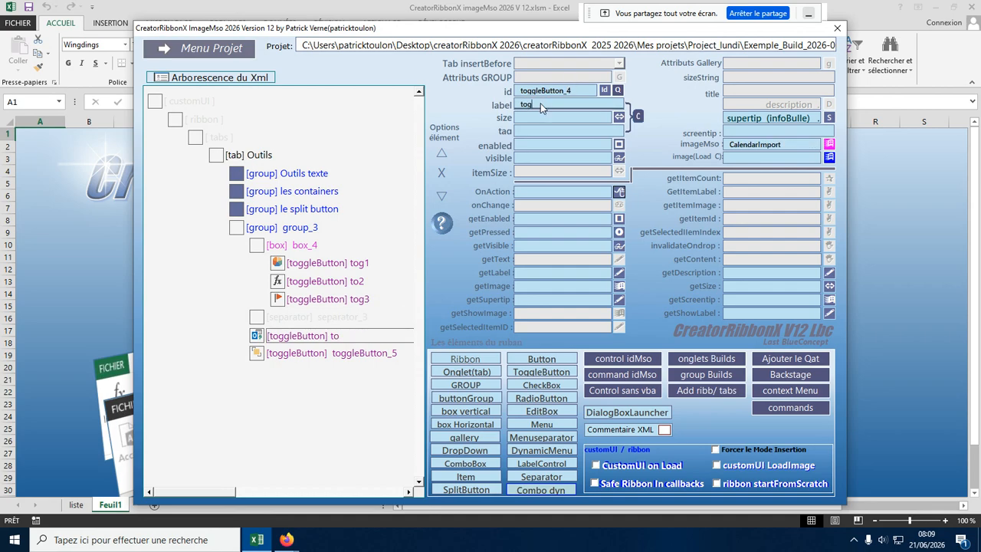
text(4)
click(347, 352)
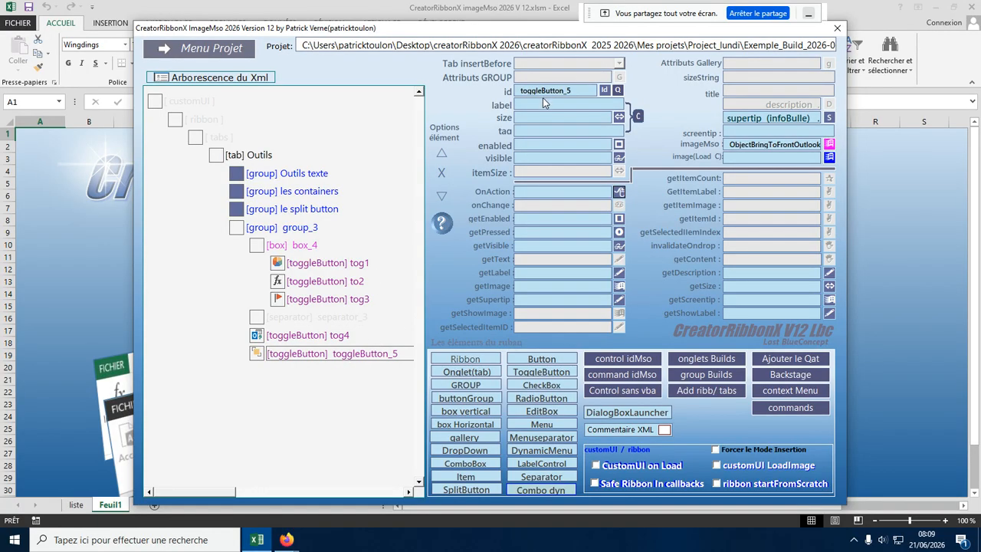
text(tog)
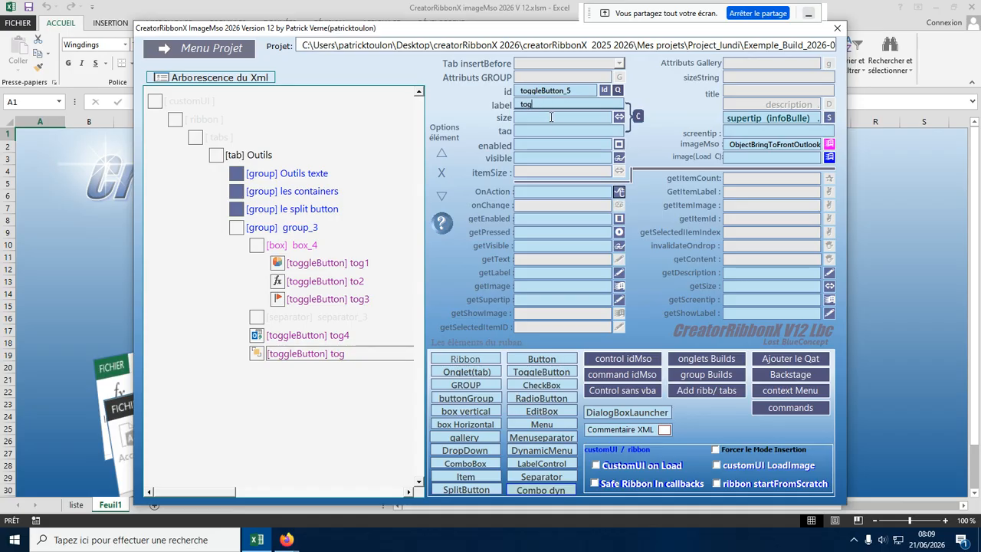
text(5)
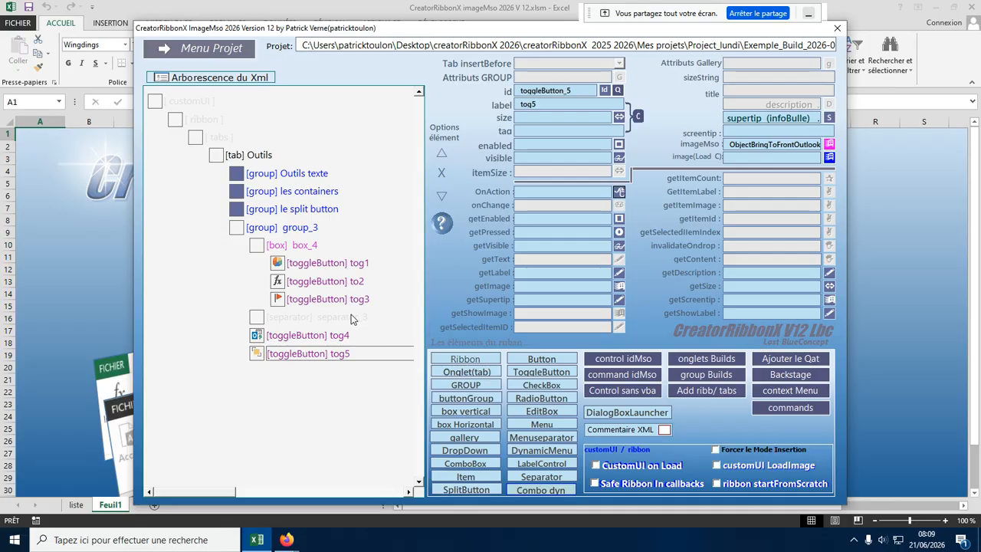
Set the label of the group containing the toggle buttons to "les toggleButtons".
click(314, 229)
click(546, 107)
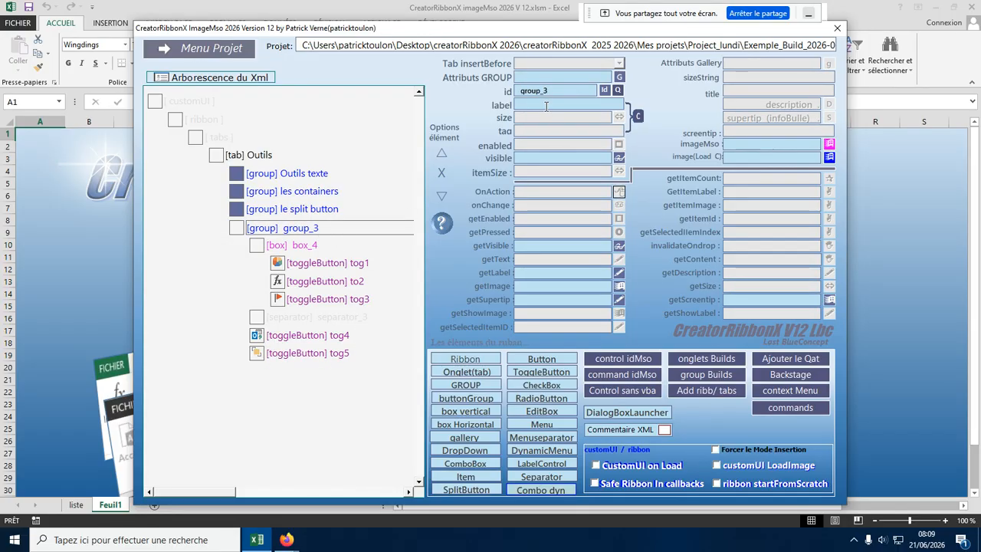
text(les t)
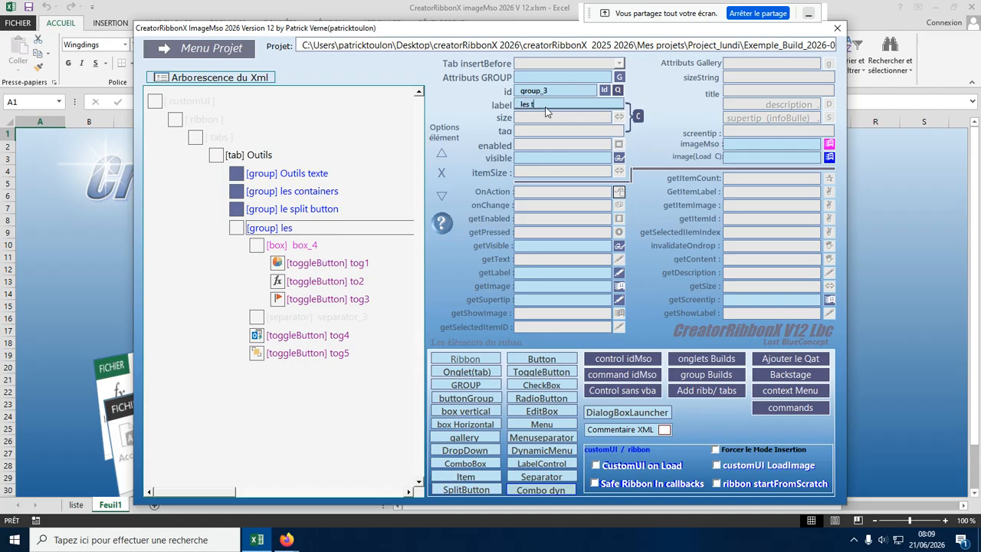
text(oggleButtons)
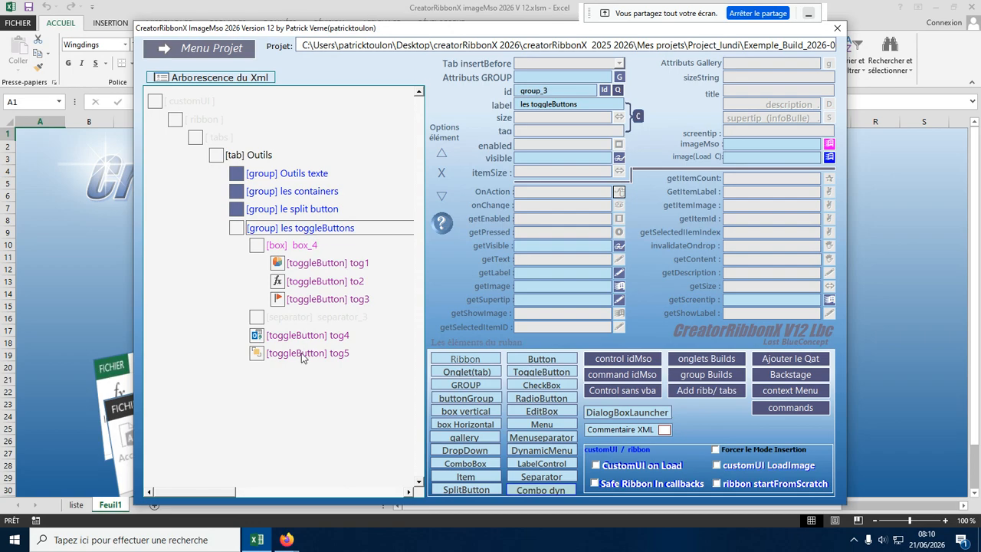
Generate label-based OnAction click callbacks for the three toggle buttons in the box: tog1, to2 and tog3.
click(337, 264)
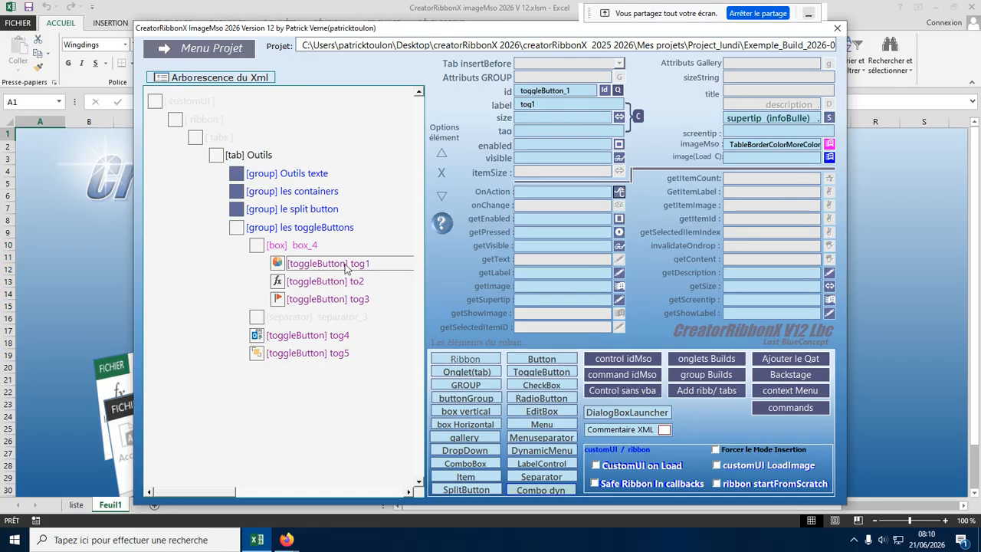
click(619, 193)
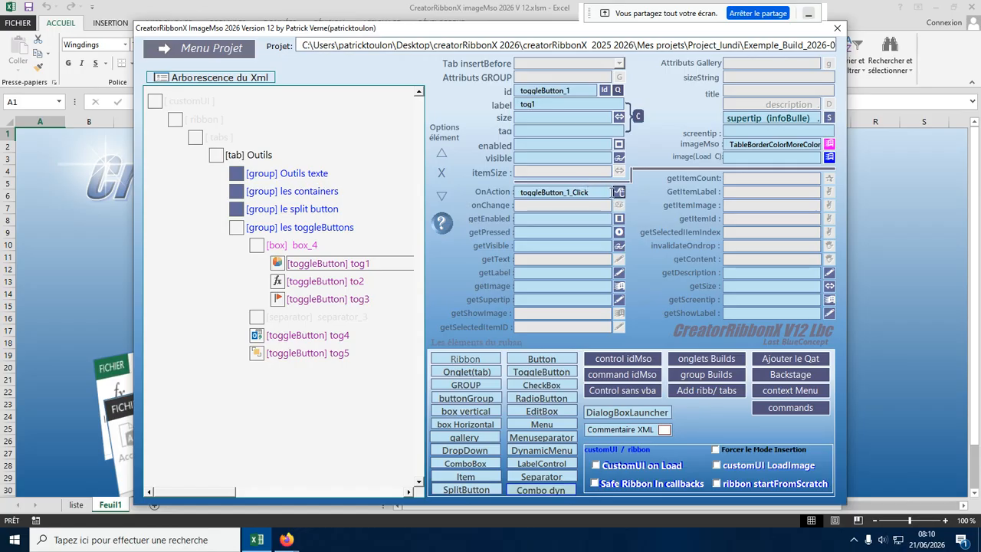
click(619, 192)
click(357, 282)
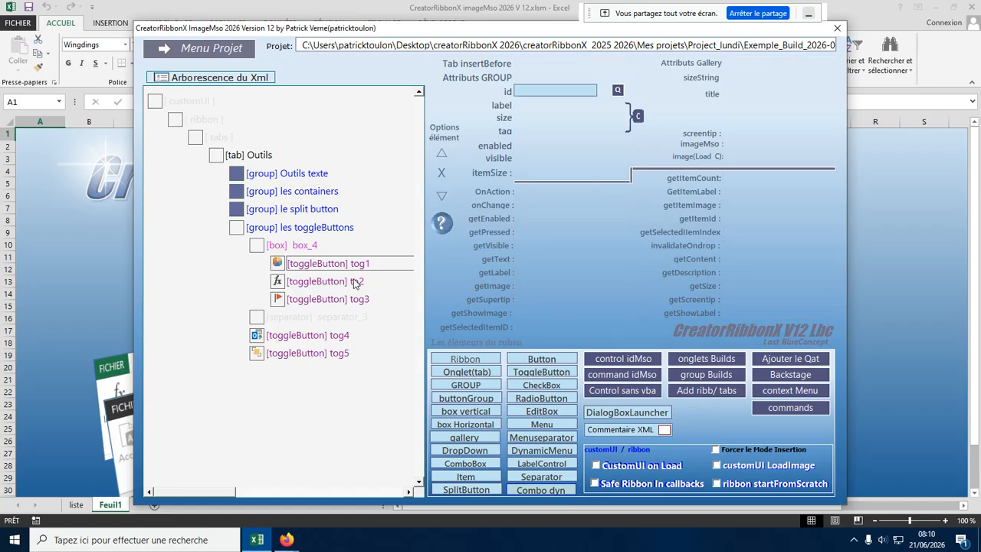
click(620, 191)
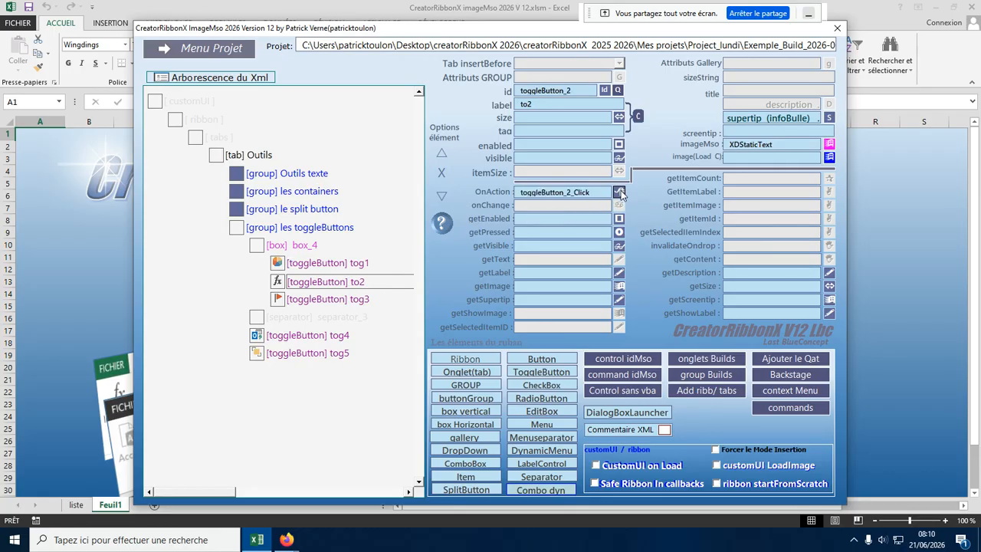
click(620, 191)
click(377, 300)
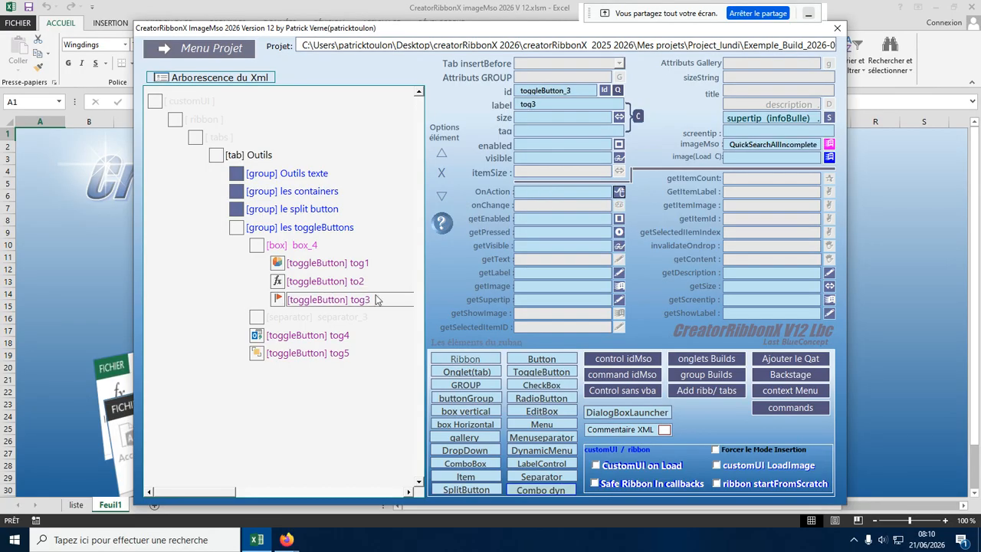
click(619, 191)
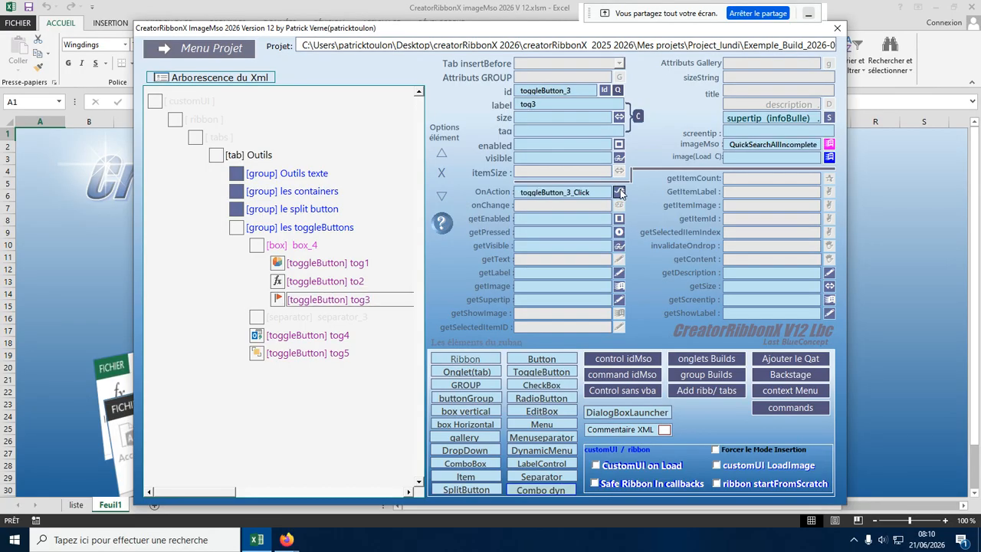
click(619, 191)
Generate label-based OnAction click callbacks for tog4 and tog5, using tog5_Click for the last toggle button.
click(339, 337)
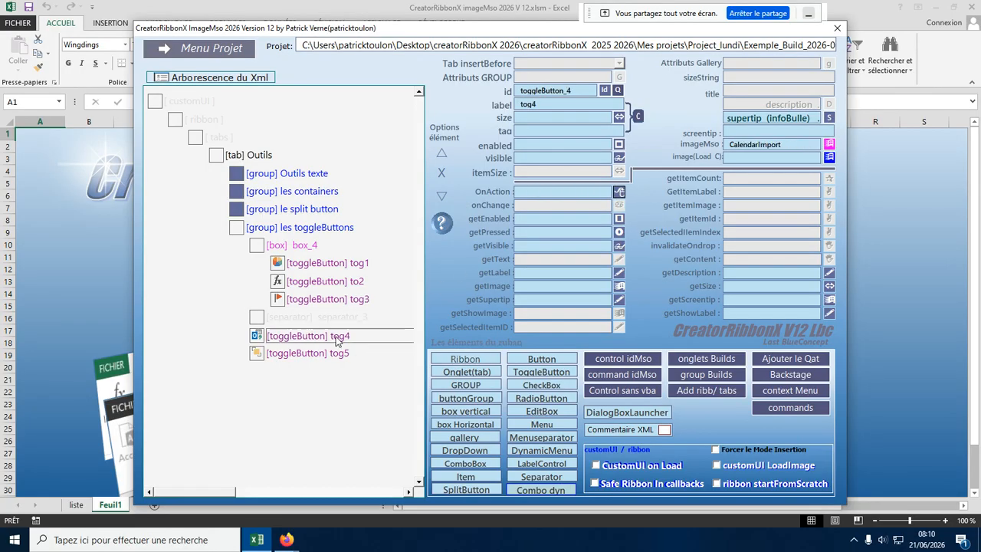
click(619, 191)
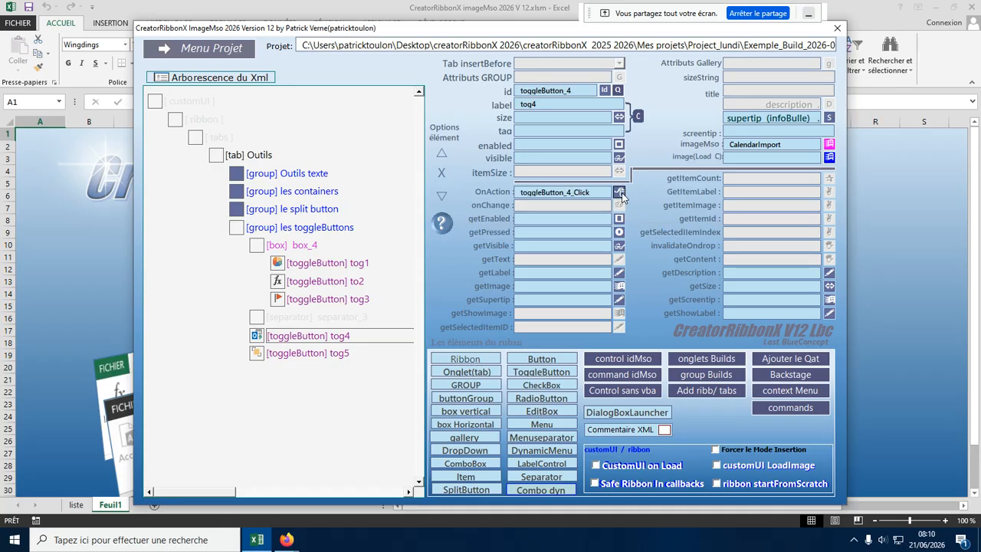
click(619, 192)
click(351, 355)
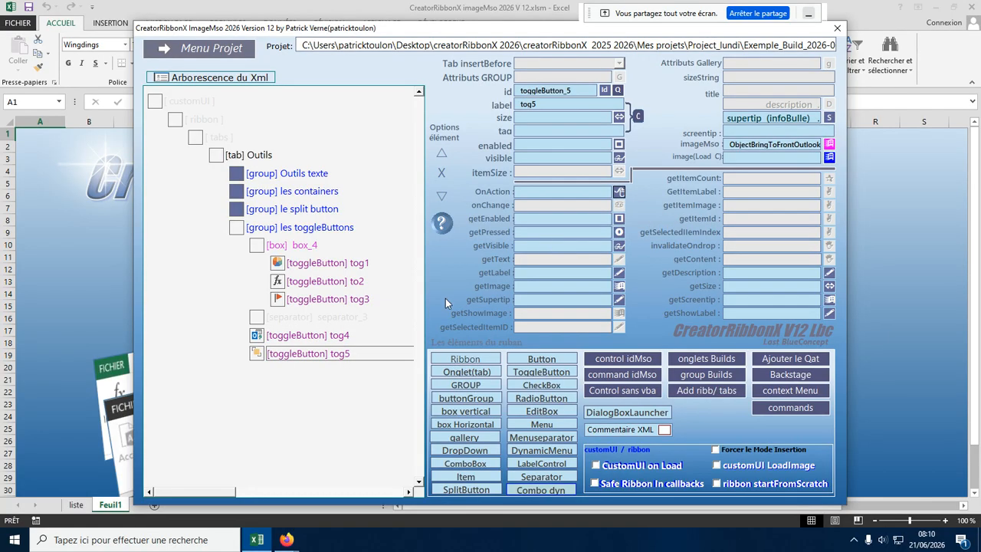
click(619, 191)
click(619, 191)
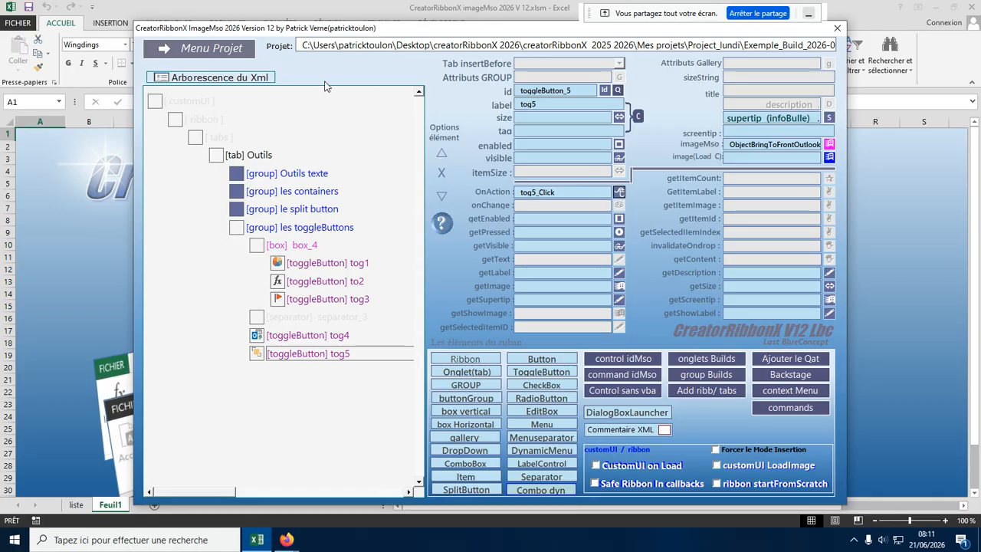
Save the project XML and create the Excel model workbook, overwriting the existing Sample.xlsm.
click(213, 51)
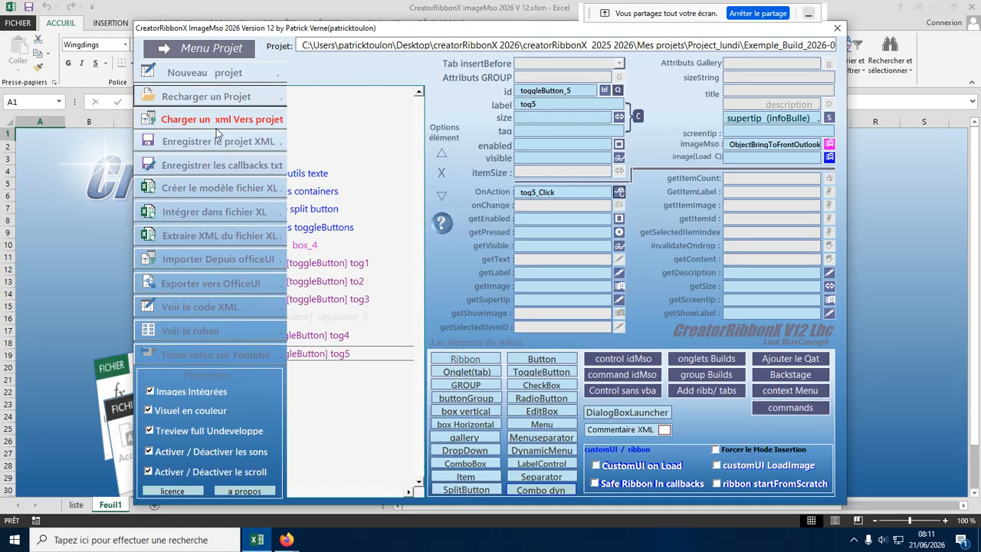
click(222, 141)
click(220, 52)
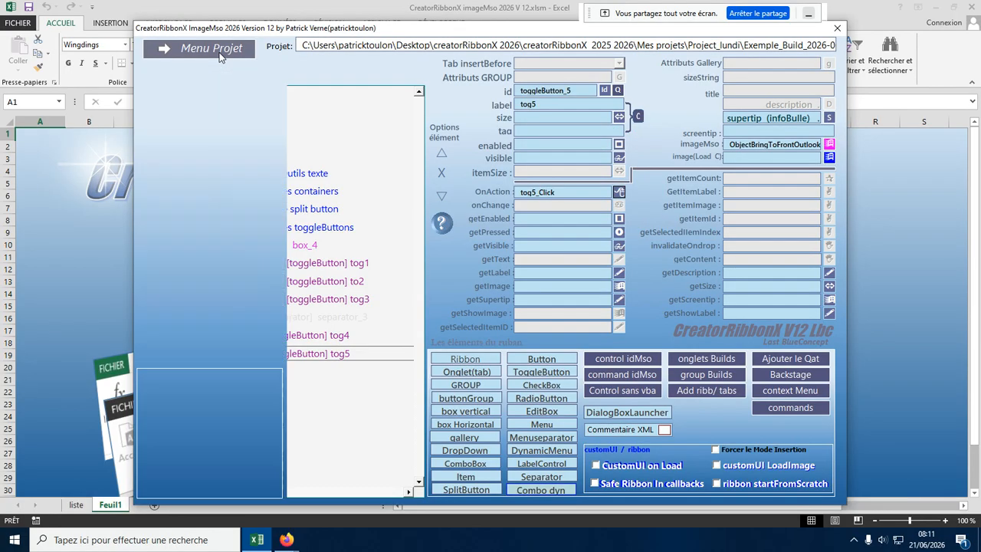
click(212, 187)
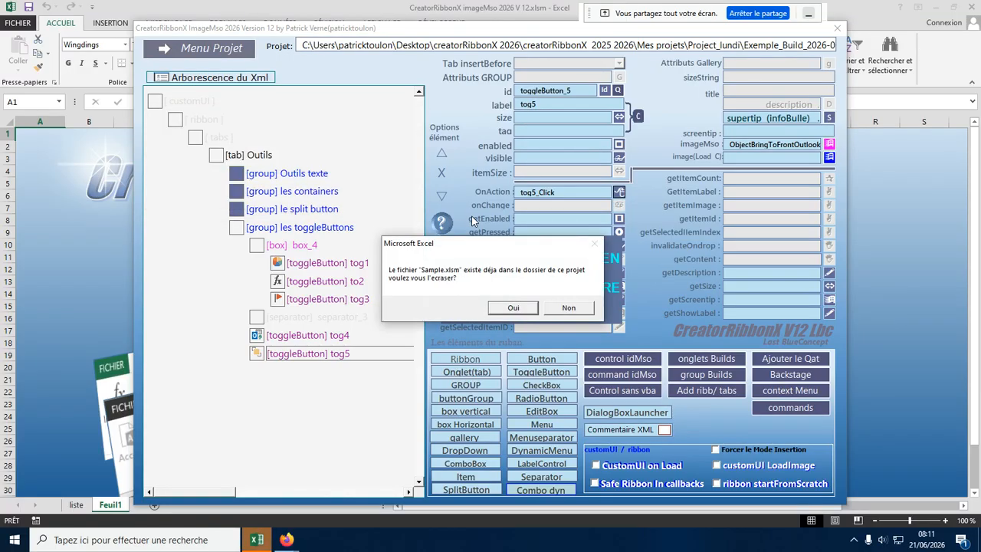
click(513, 308)
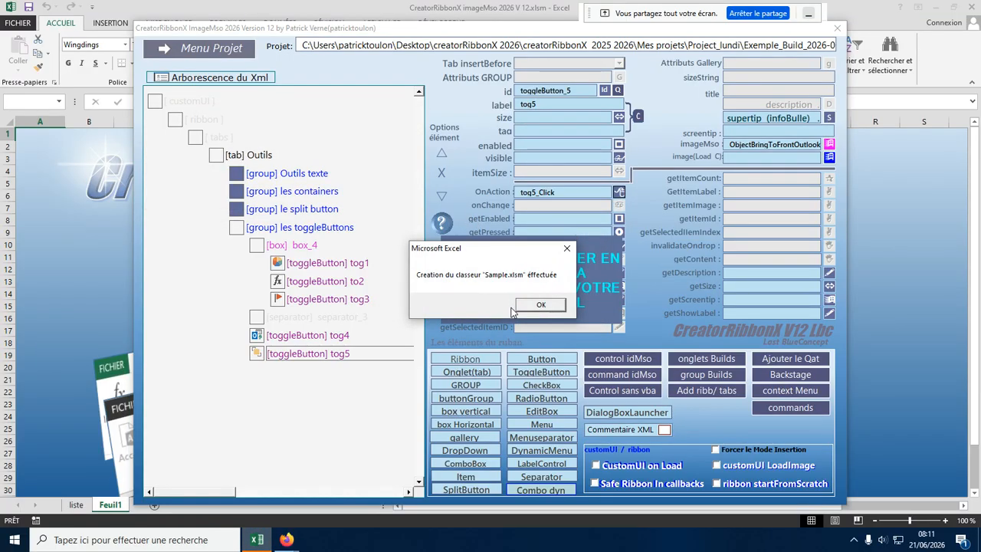
click(538, 306)
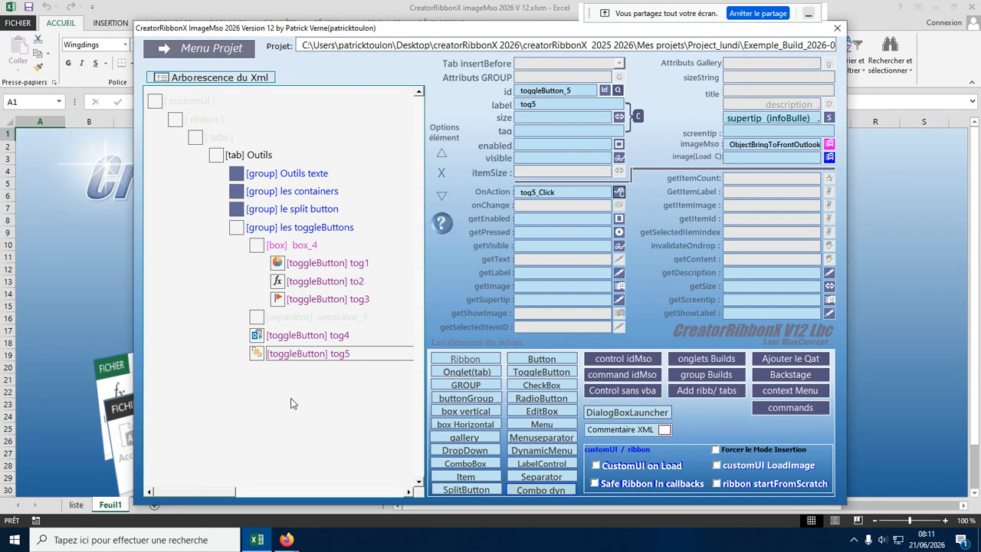
Close the ribbon editor and open the generated Sample.xlsm from the Project_lundi folder under Mes projets.
click(838, 30)
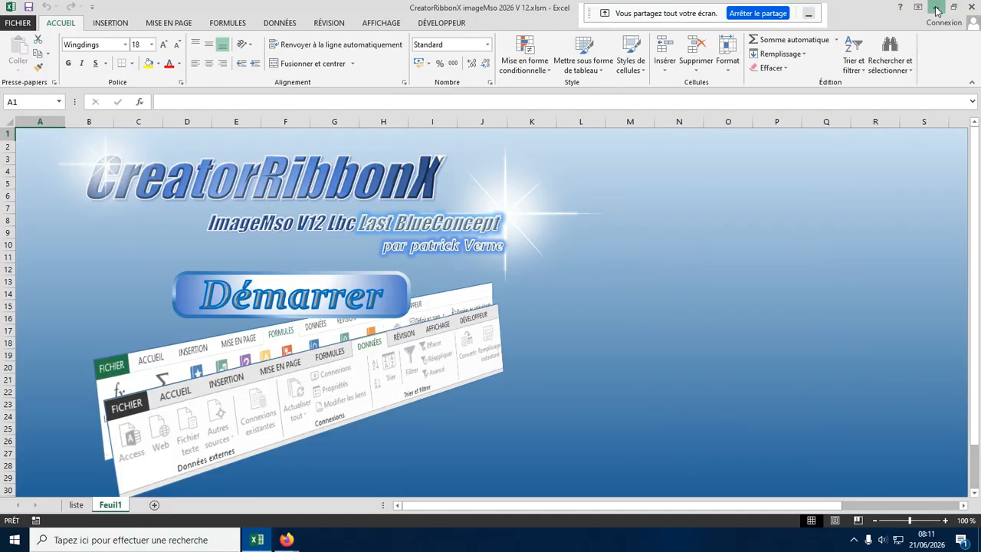
click(932, 9)
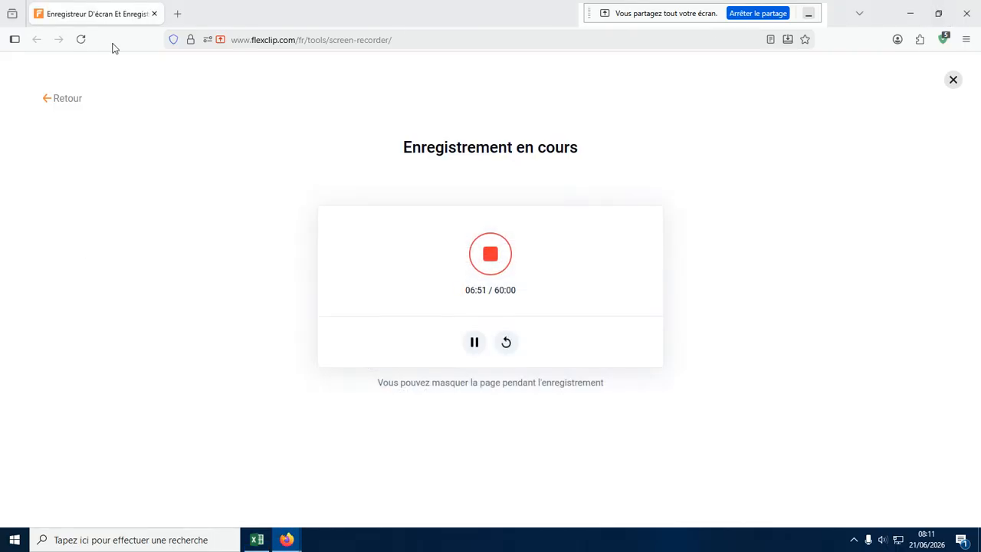
click(938, 13)
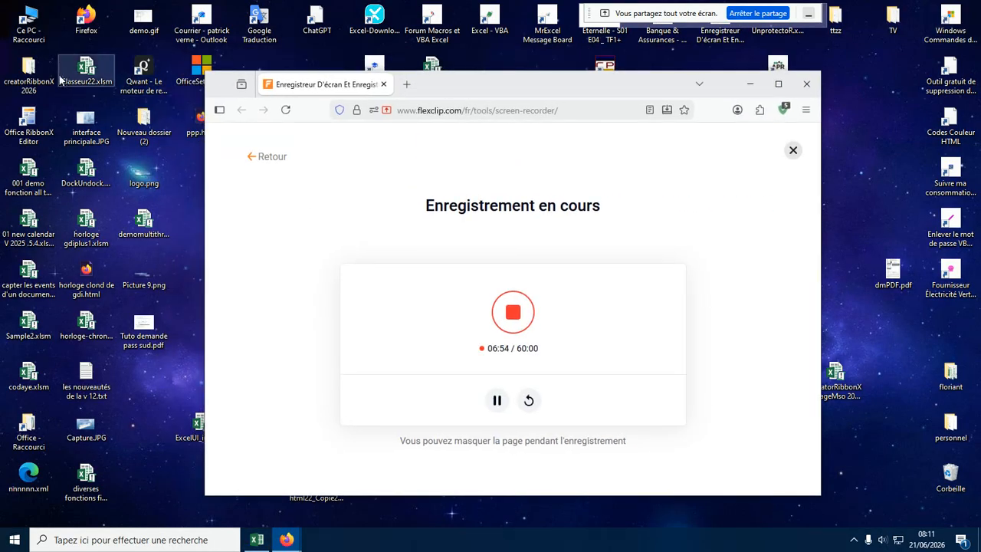
double_click(29, 70)
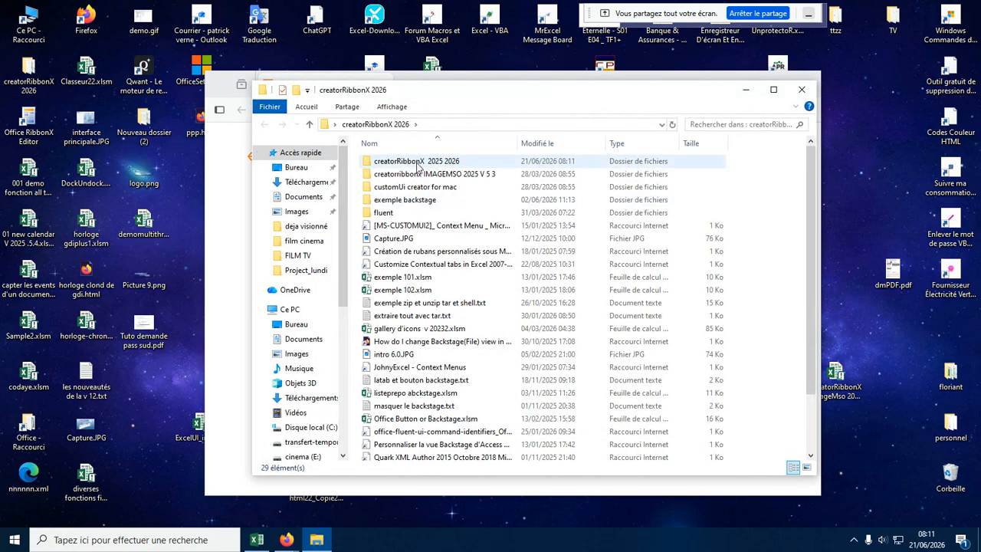
double_click(418, 162)
double_click(381, 174)
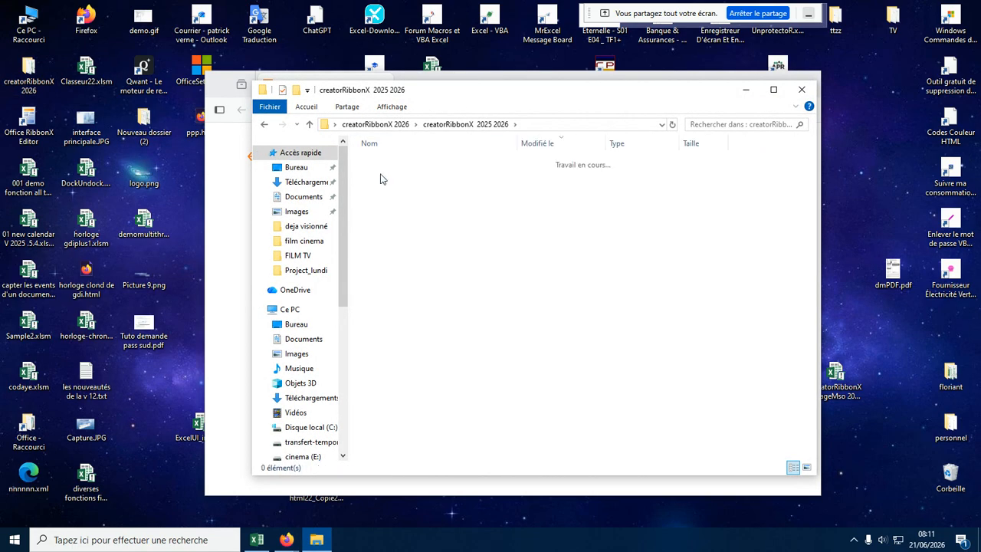
double_click(398, 228)
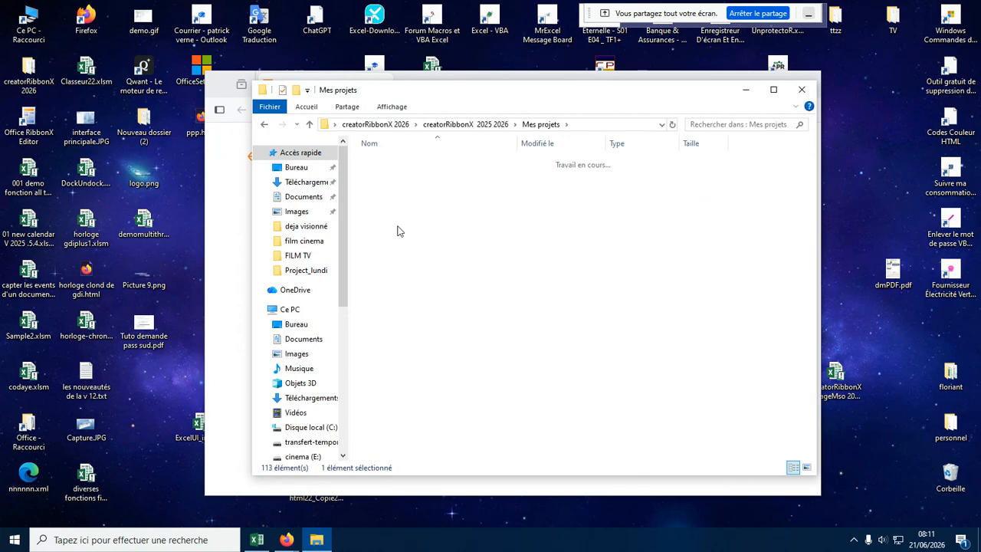
double_click(389, 355)
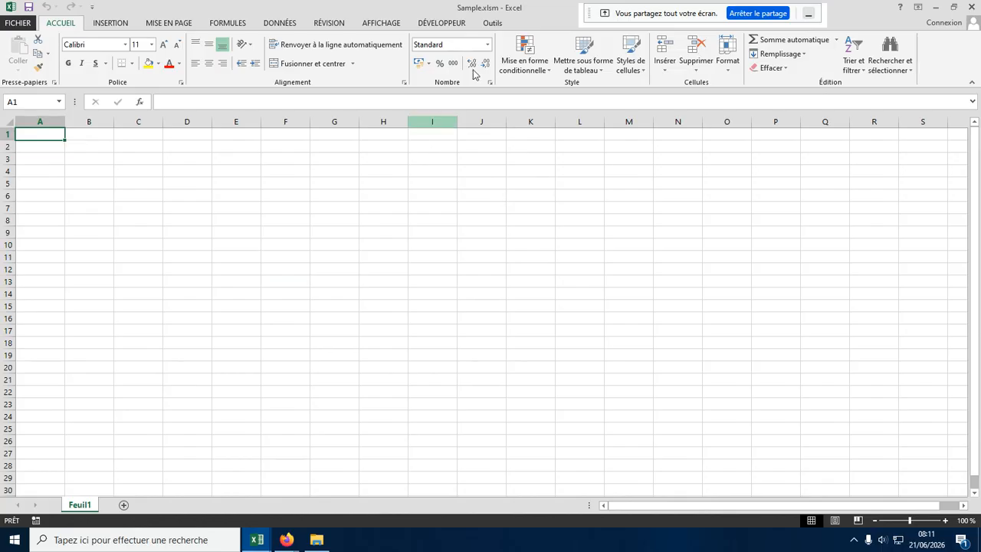
Test the tog1 and to2 toggle buttons in the Outils ribbon tab, dismissing each callback message.
click(493, 24)
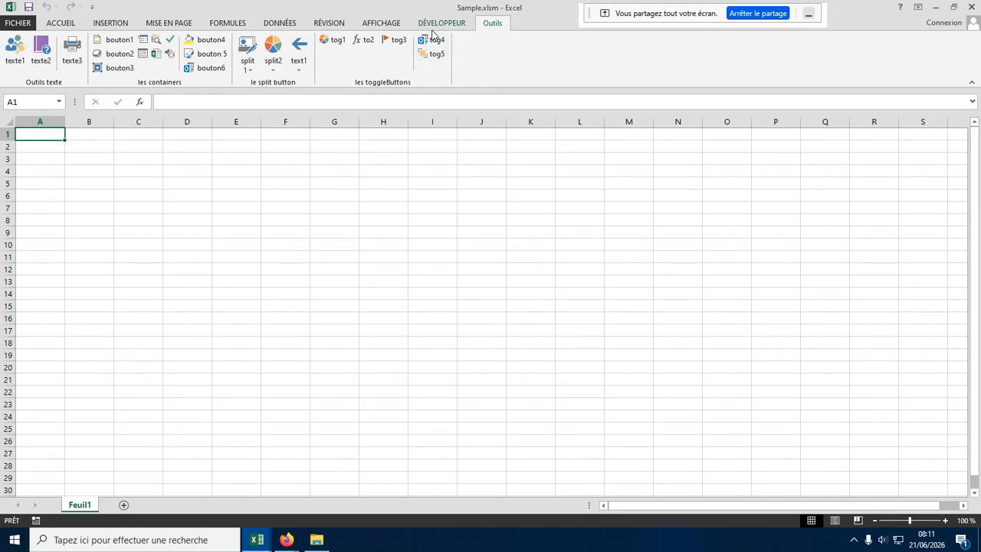
click(335, 40)
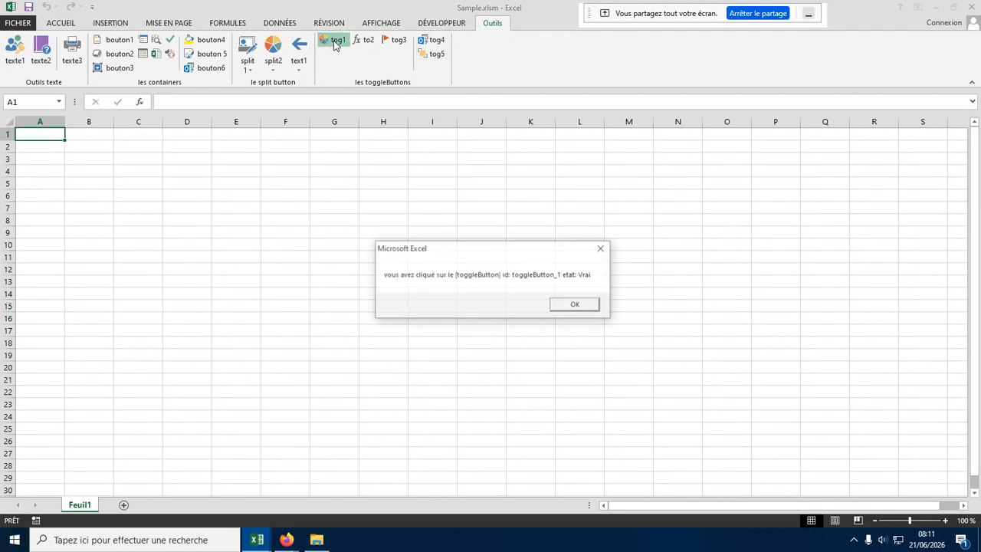
click(577, 304)
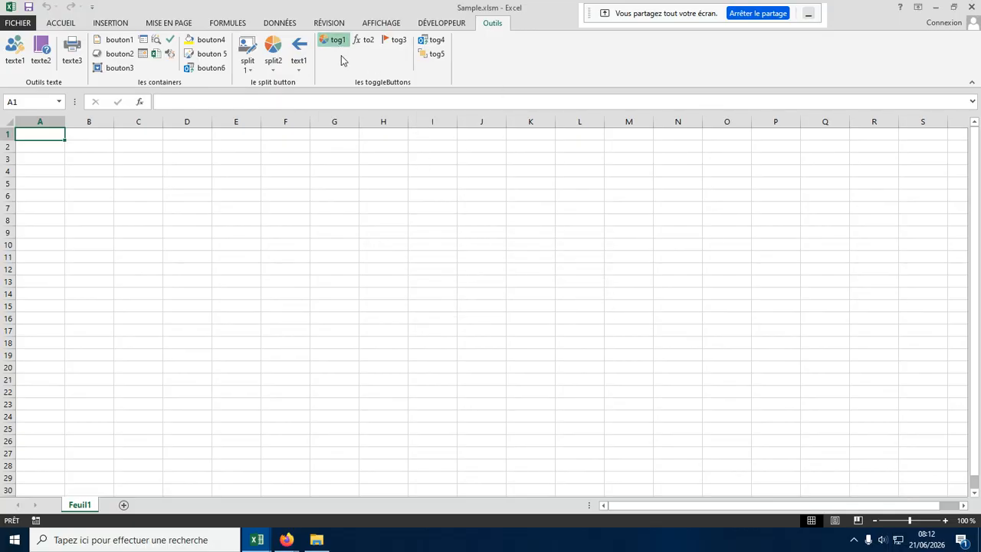
click(366, 42)
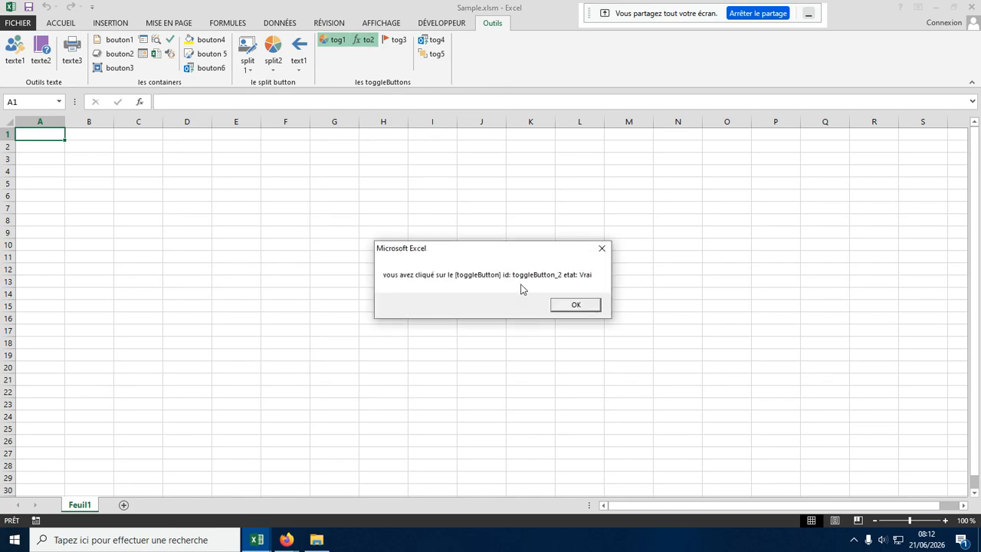
click(564, 305)
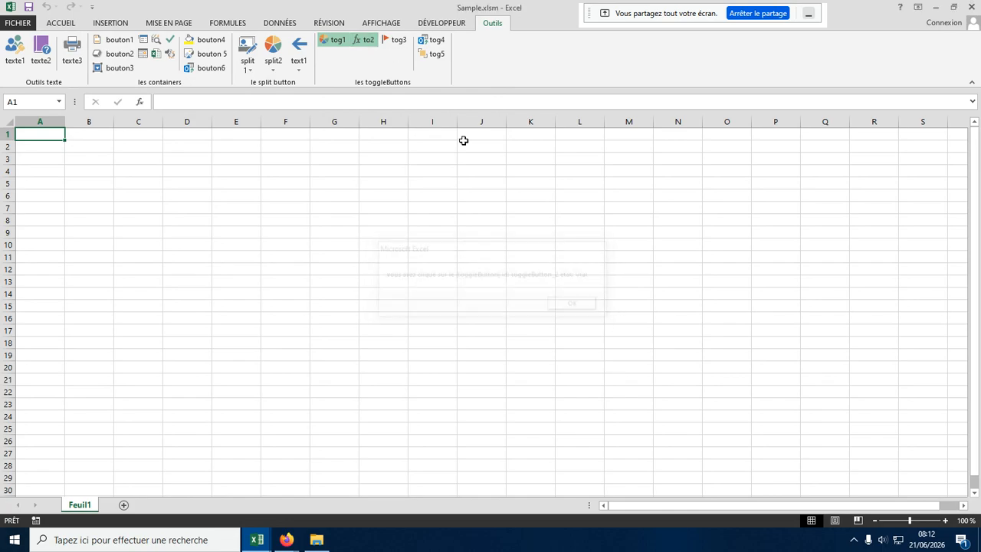
Test the tog3 toggle button and examine the pressed argument of its tog3_Click callback in the Module_CallBack code.
click(396, 40)
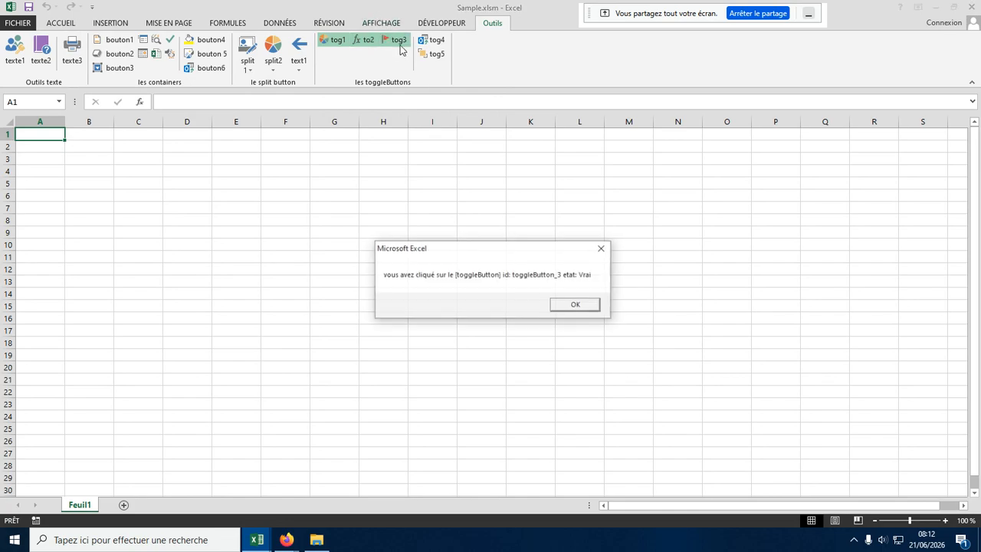
click(571, 304)
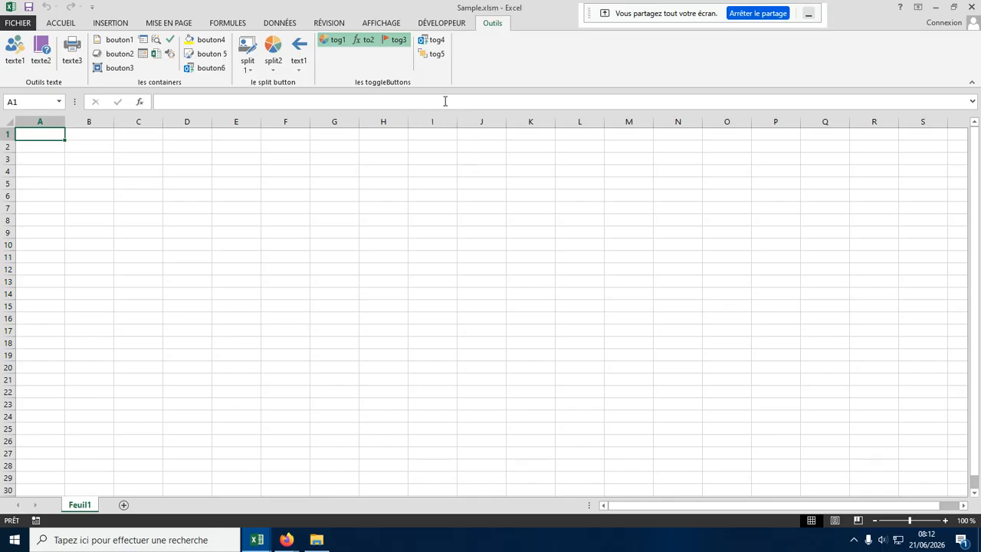
click(438, 23)
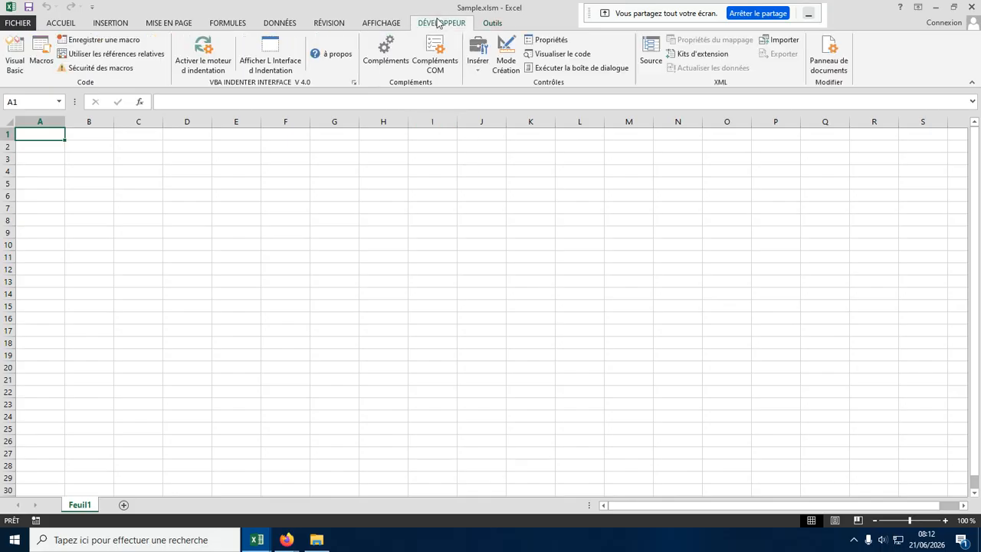
click(15, 61)
scroll(400, 397, down, 18)
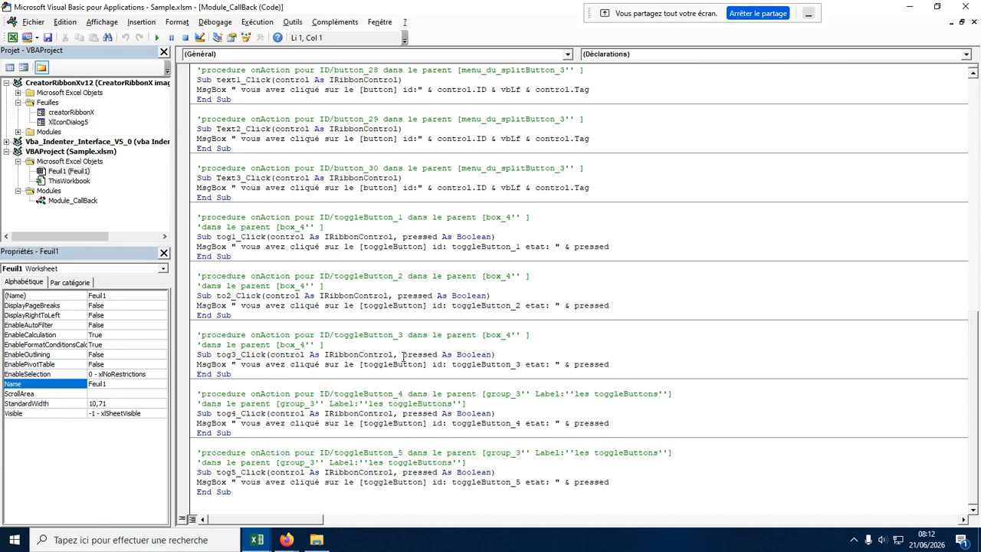
drag(403, 354, 433, 352)
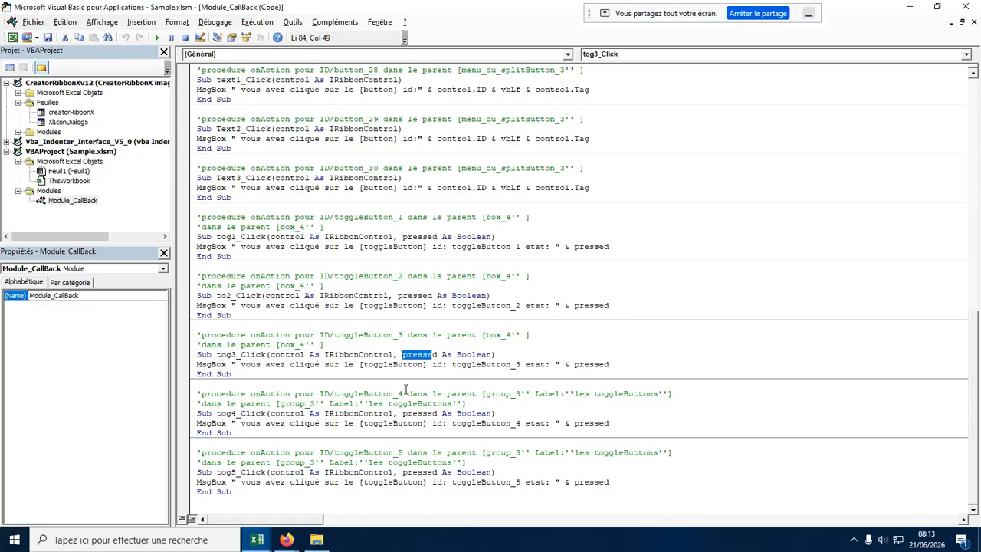
click(965, 7)
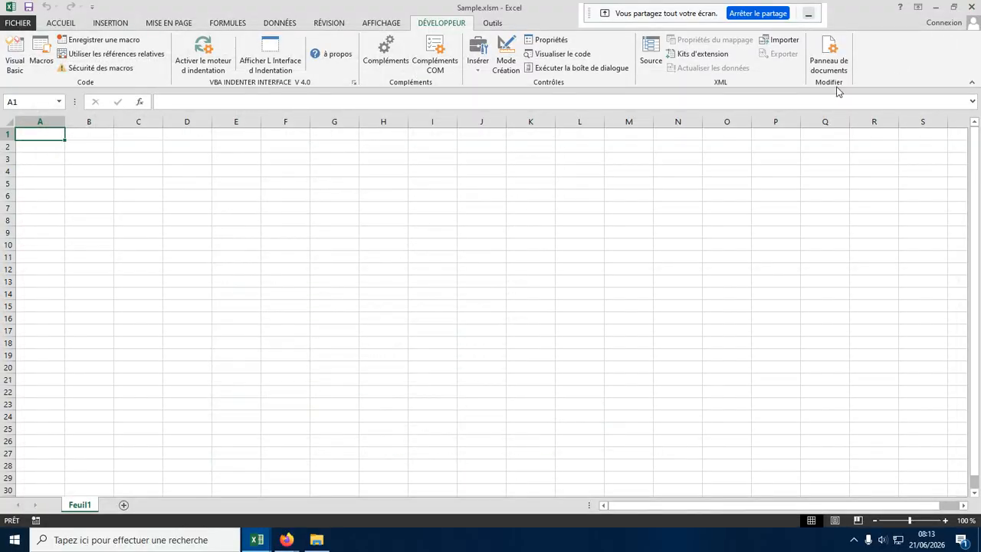
click(971, 6)
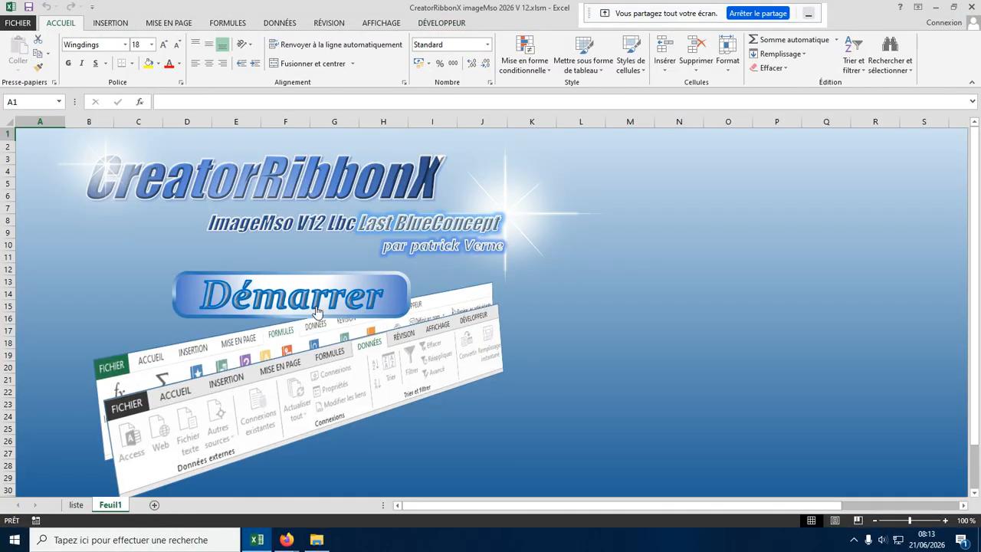
click(317, 311)
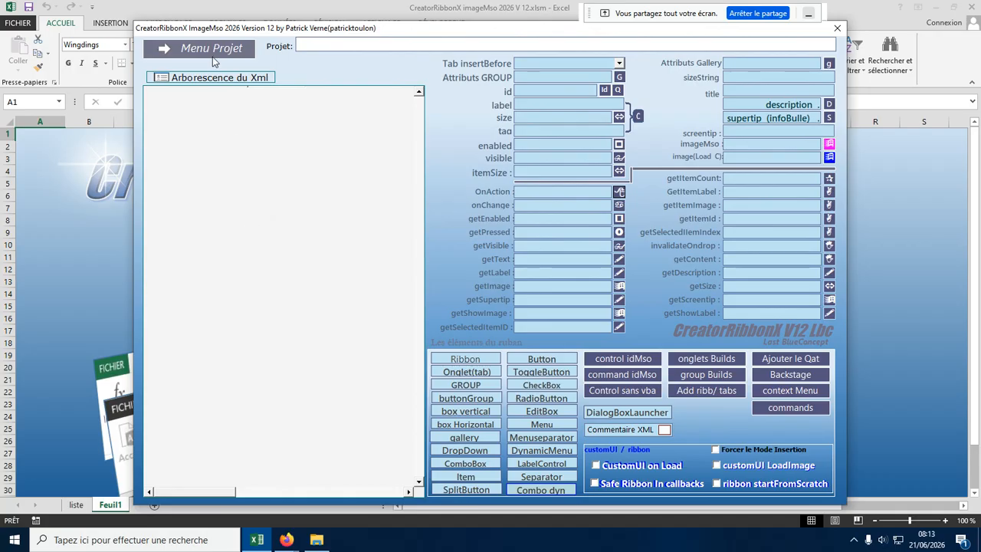
click(212, 55)
click(204, 97)
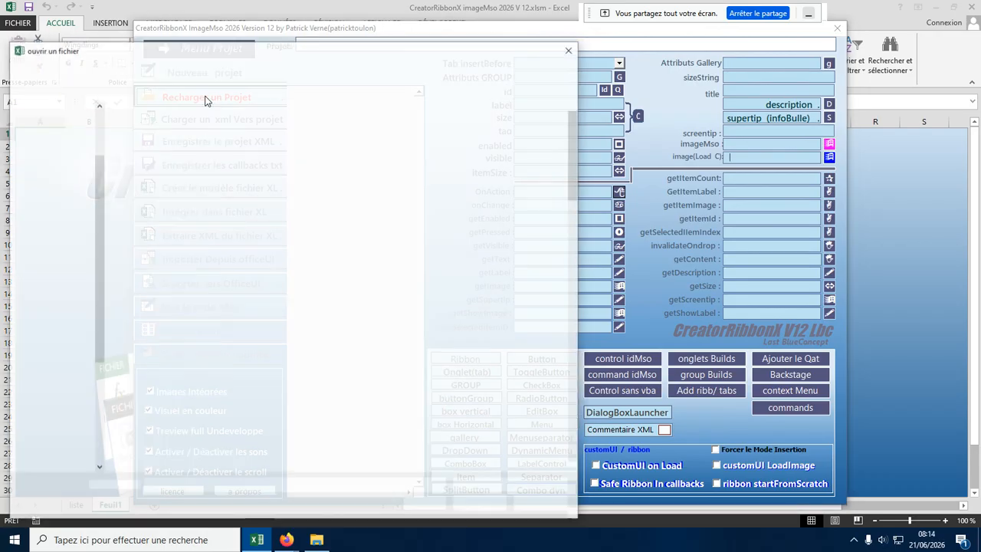
double_click(170, 128)
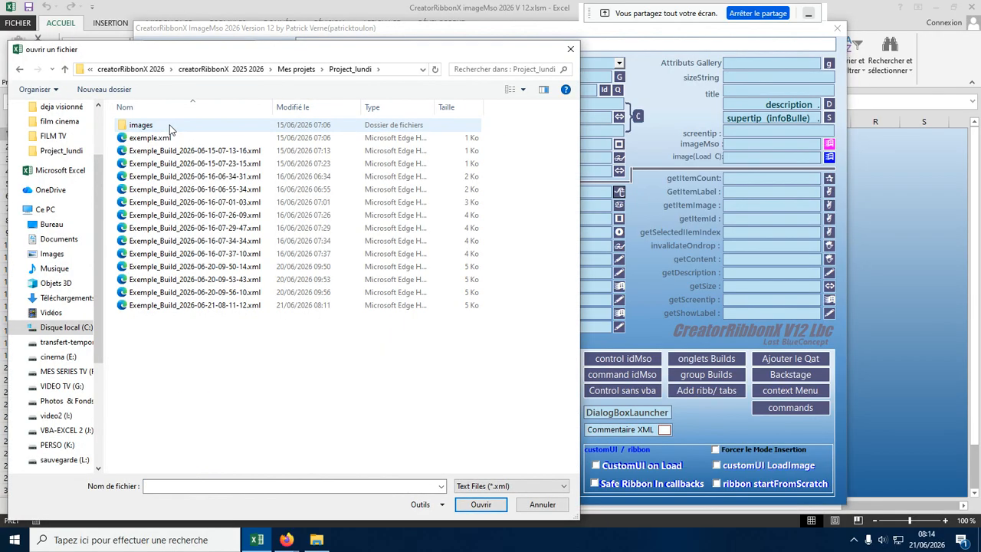
double_click(177, 305)
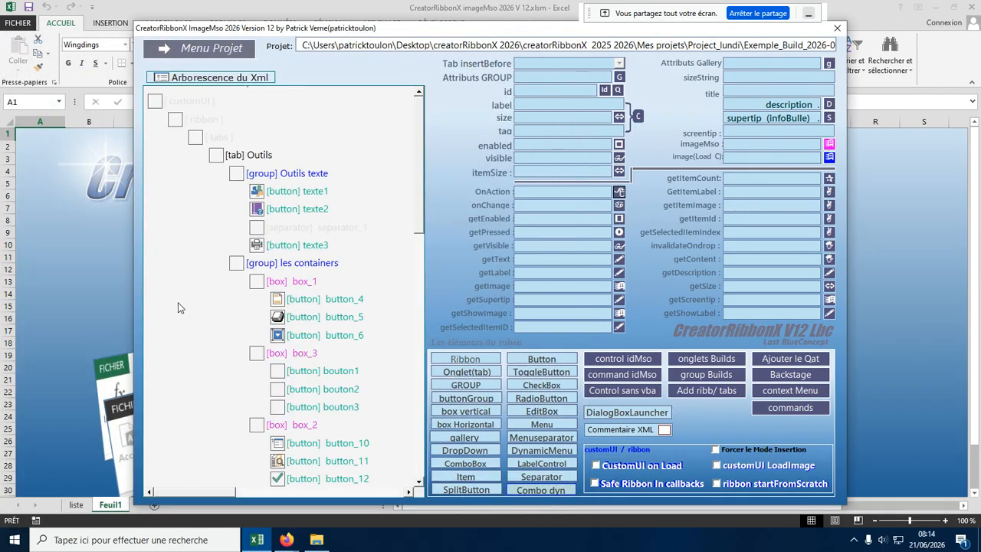
Collapse the Outils texte, les containers and le split button groups in the XML tree.
click(236, 174)
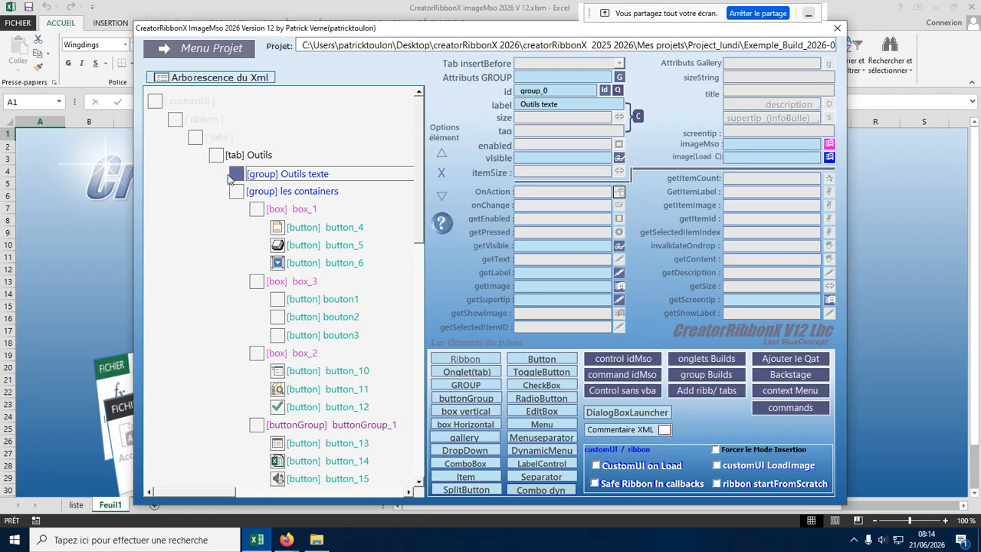
click(236, 177)
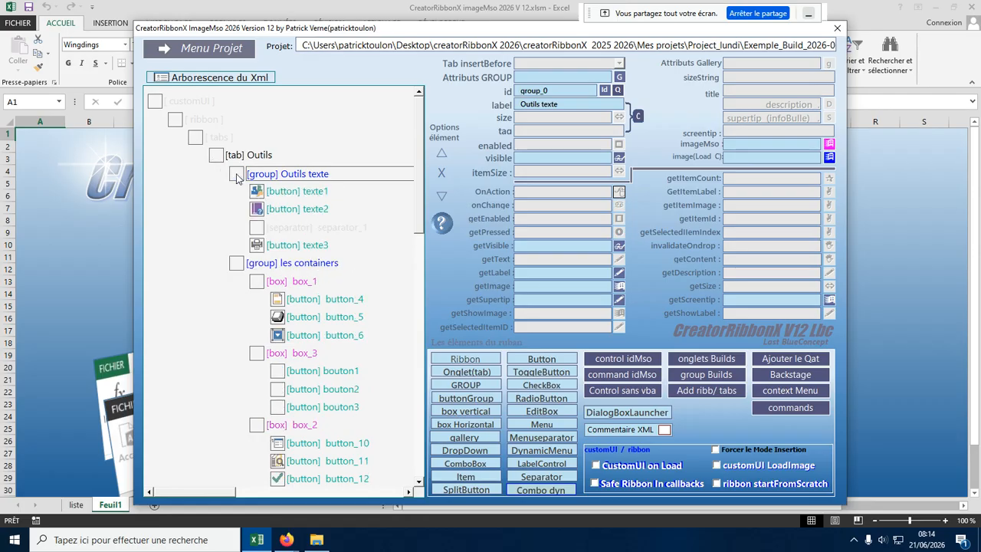
click(236, 176)
click(236, 176)
click(236, 176)
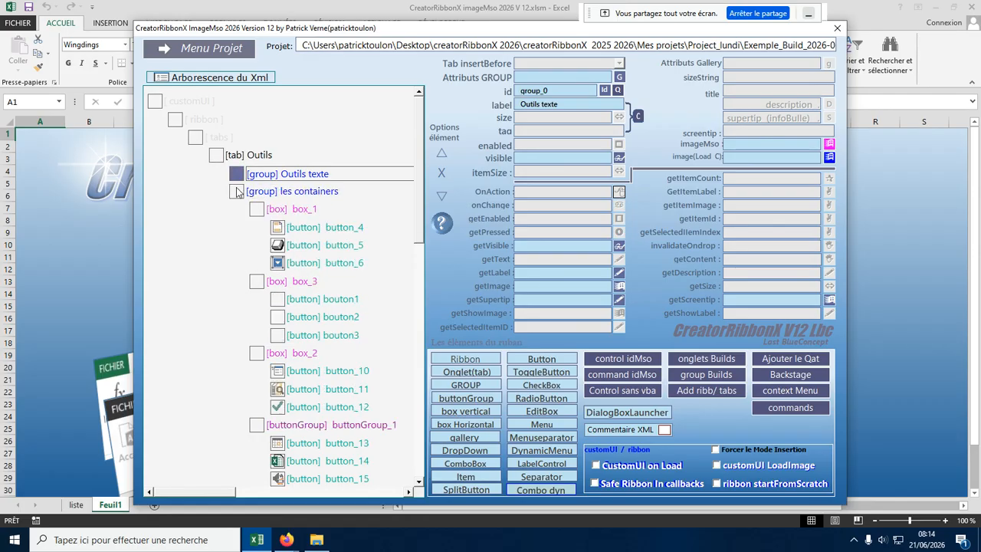
click(236, 192)
click(238, 209)
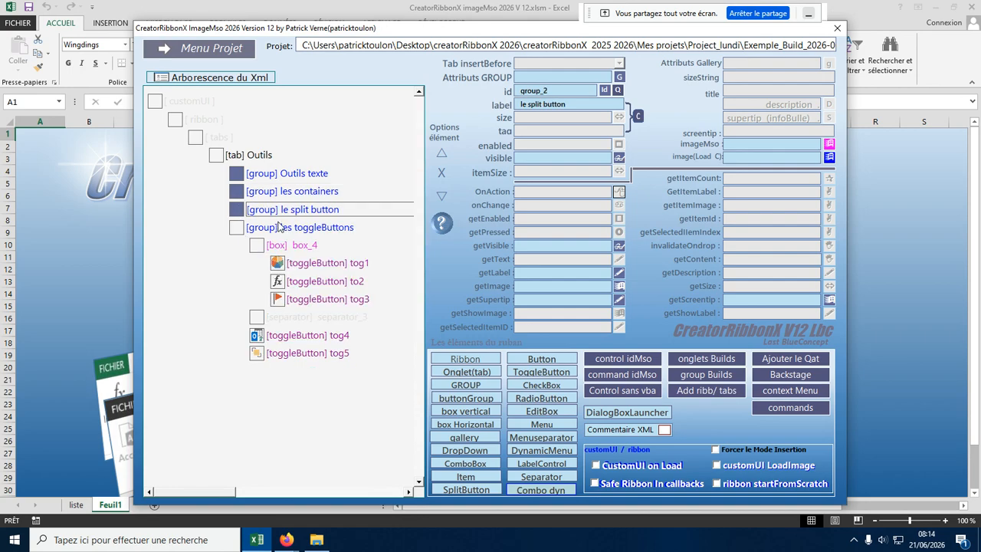
Set the size of the tog4 and tog5 toggle buttons to large and save the project XML.
click(306, 338)
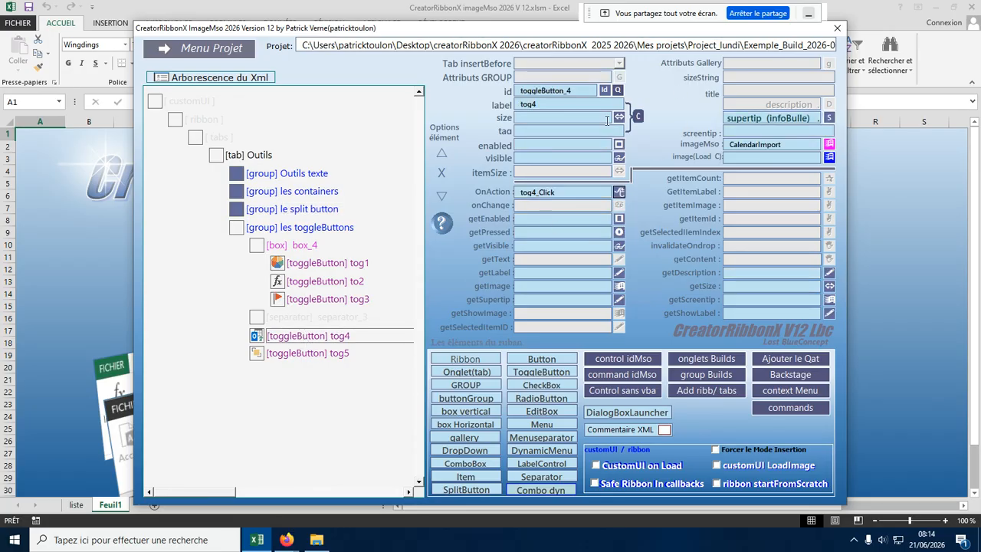
click(618, 117)
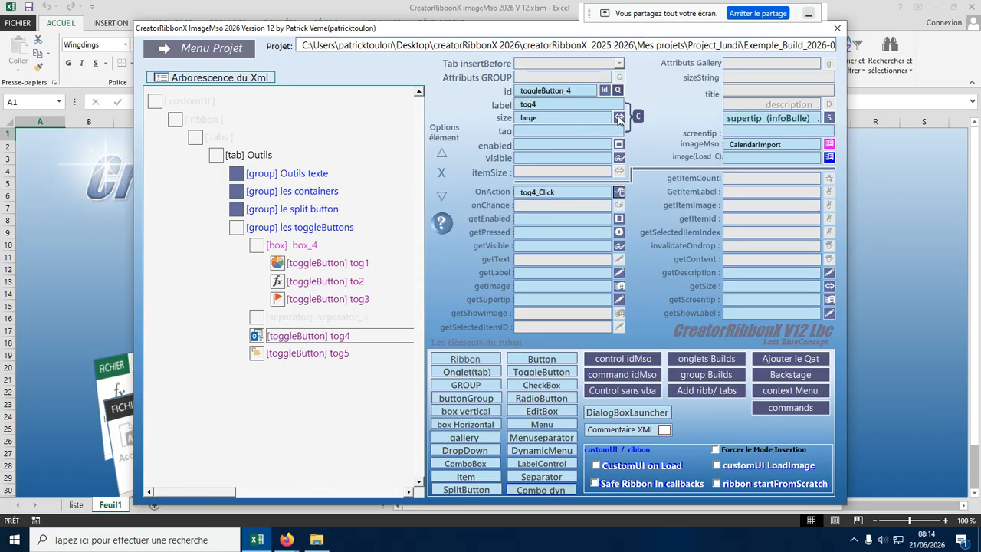
click(337, 357)
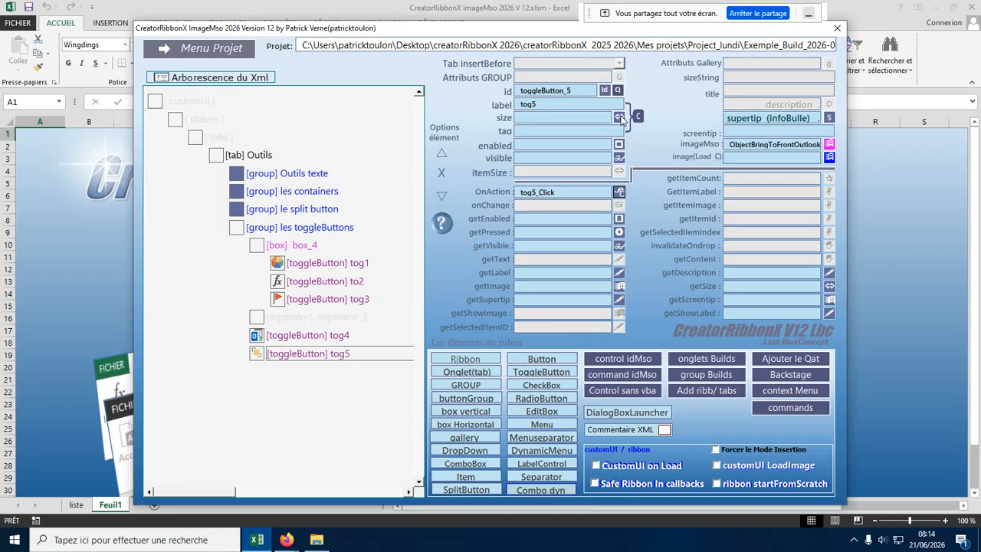
click(619, 117)
click(228, 55)
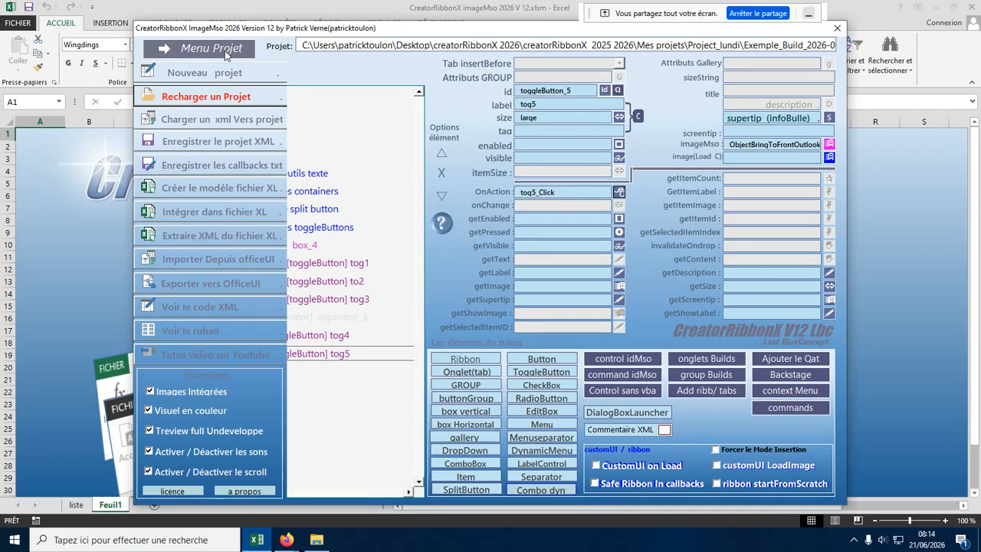
click(216, 142)
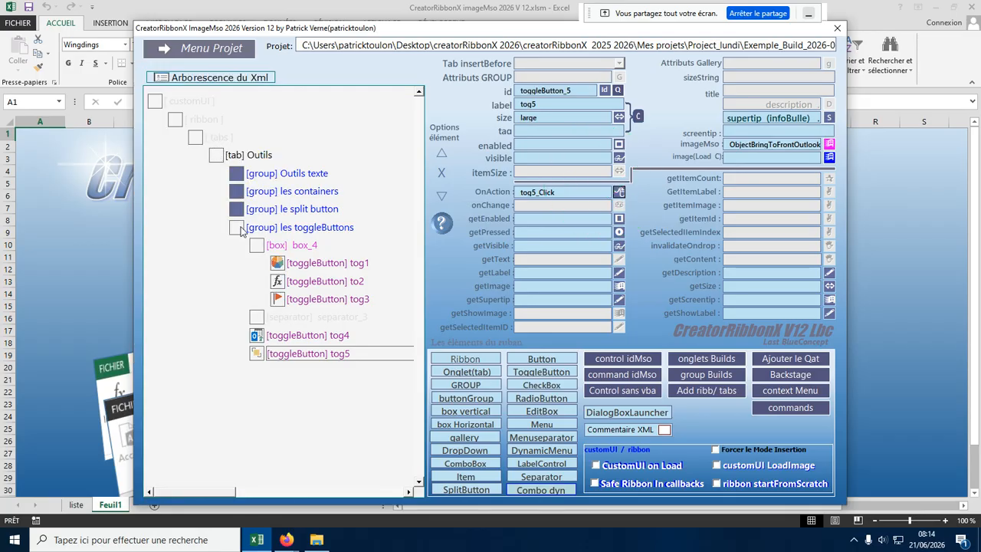
Collapse the les toggleButtons group and add a new group labelled "les checkboxs" to the Outils tab.
click(251, 228)
click(247, 158)
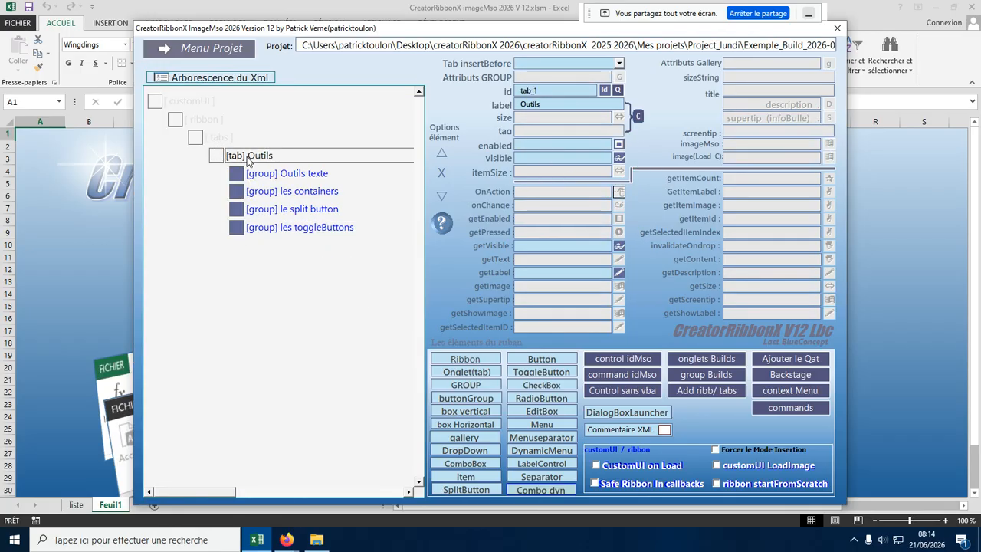
click(455, 385)
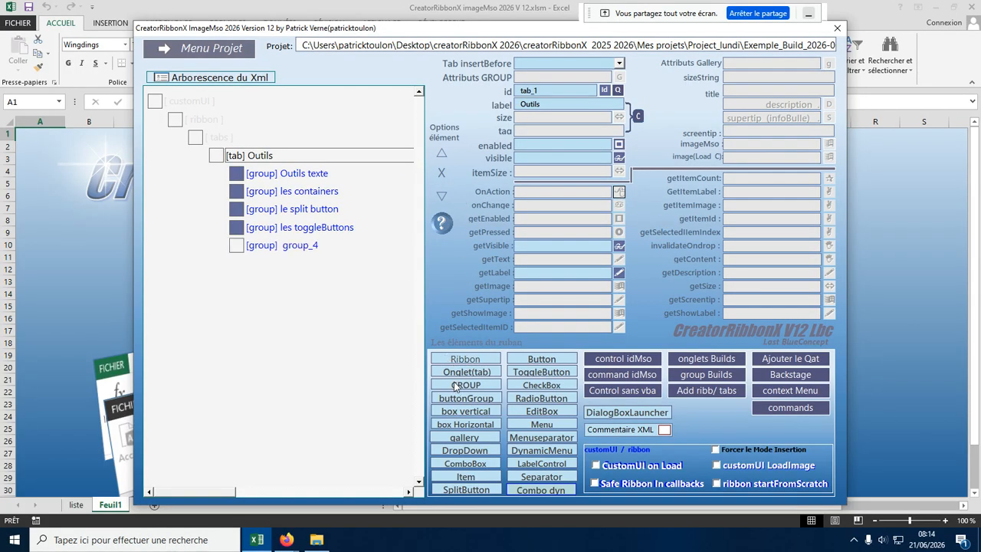
click(290, 246)
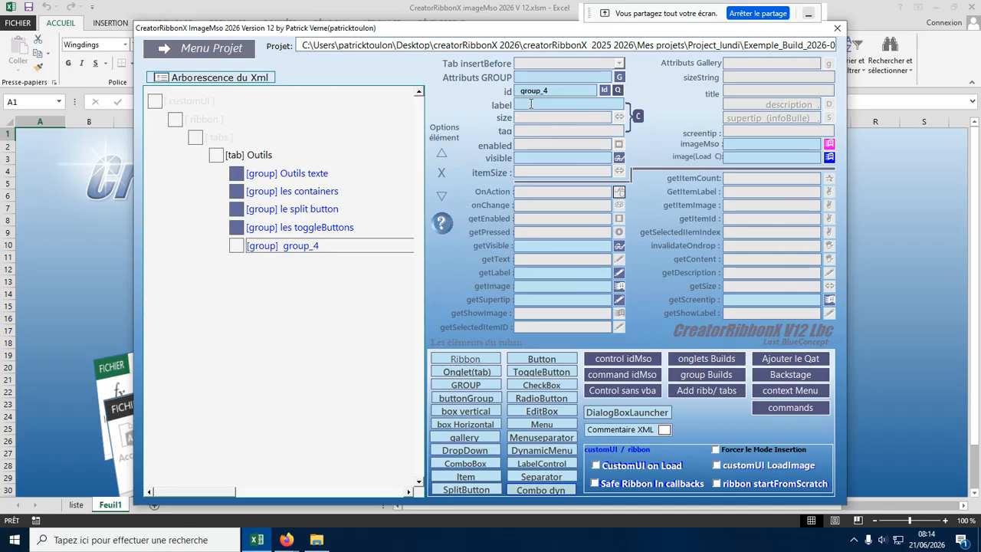
text(le)
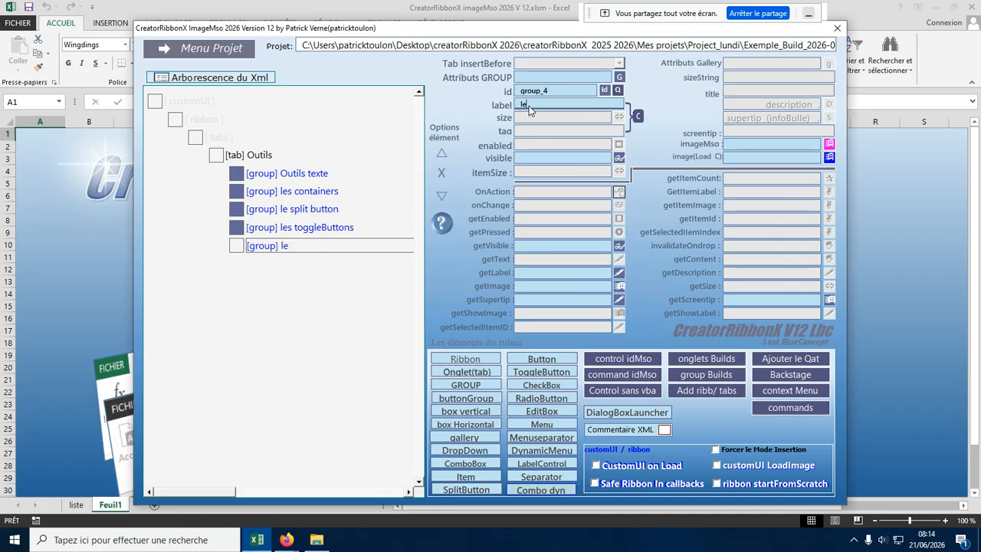
text(s chackboxs)
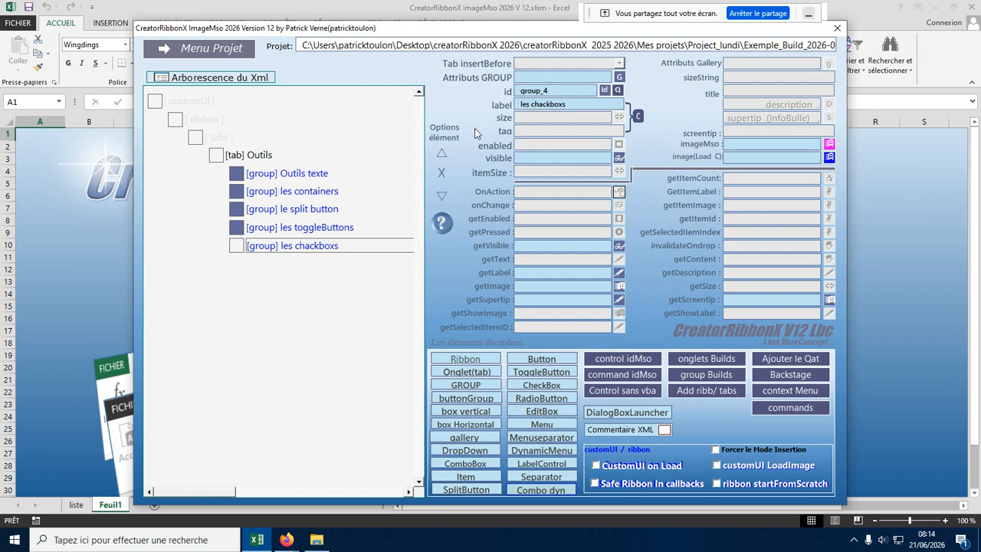
click(540, 103)
key(BackSpace)
text(e)
Add three checkBox controls to the les checkboxs group.
click(536, 387)
click(536, 388)
click(535, 388)
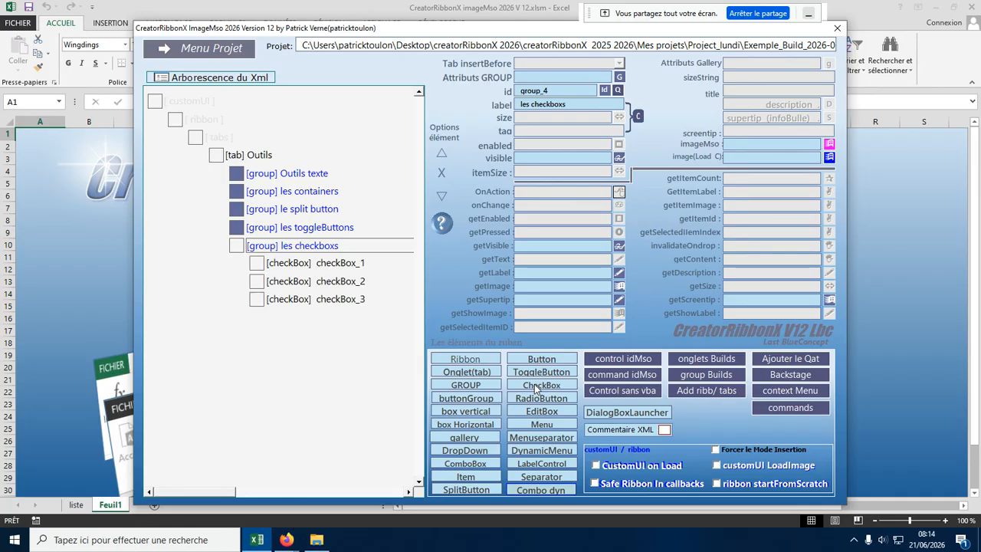
Label the three checkboxes check1, check2 and check3 in order.
click(311, 263)
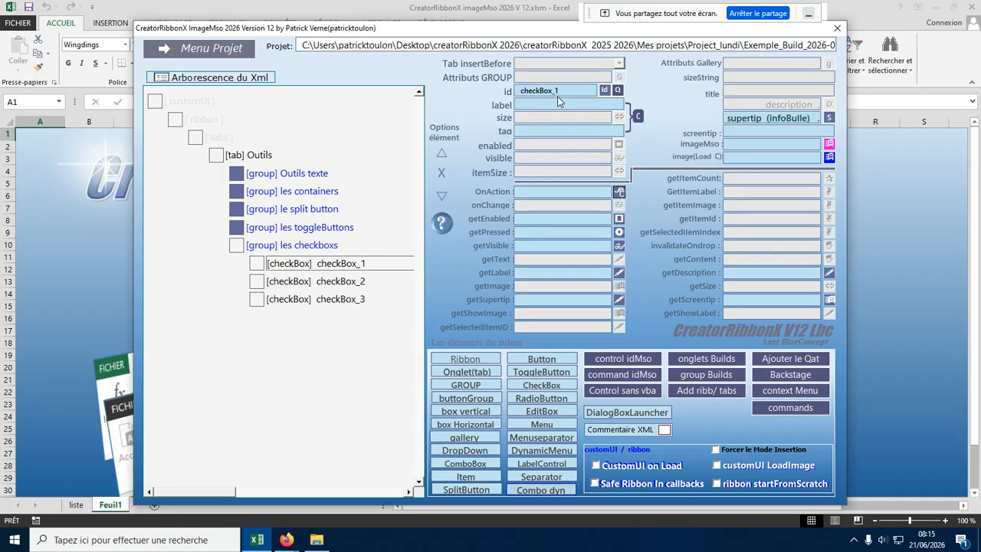
click(541, 105)
text(check1)
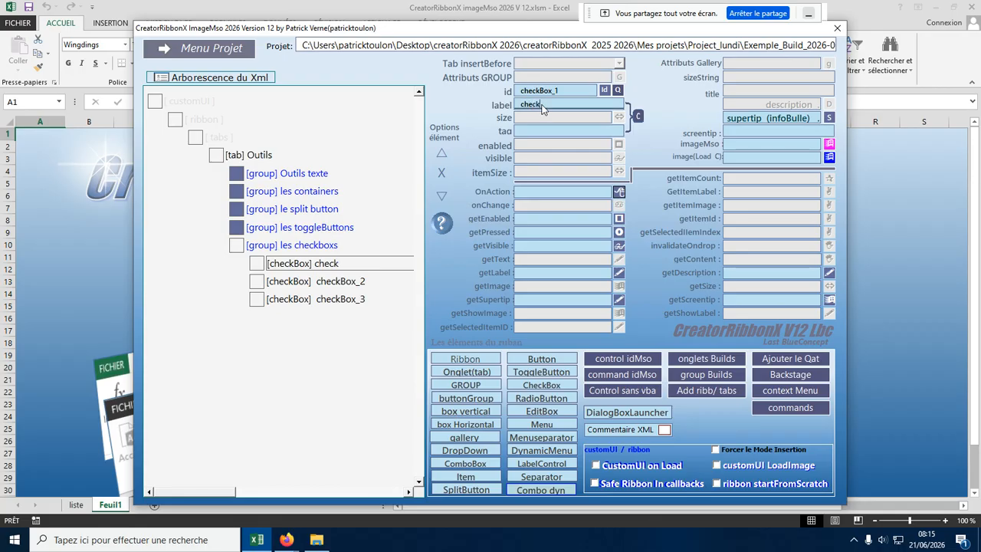
click(347, 280)
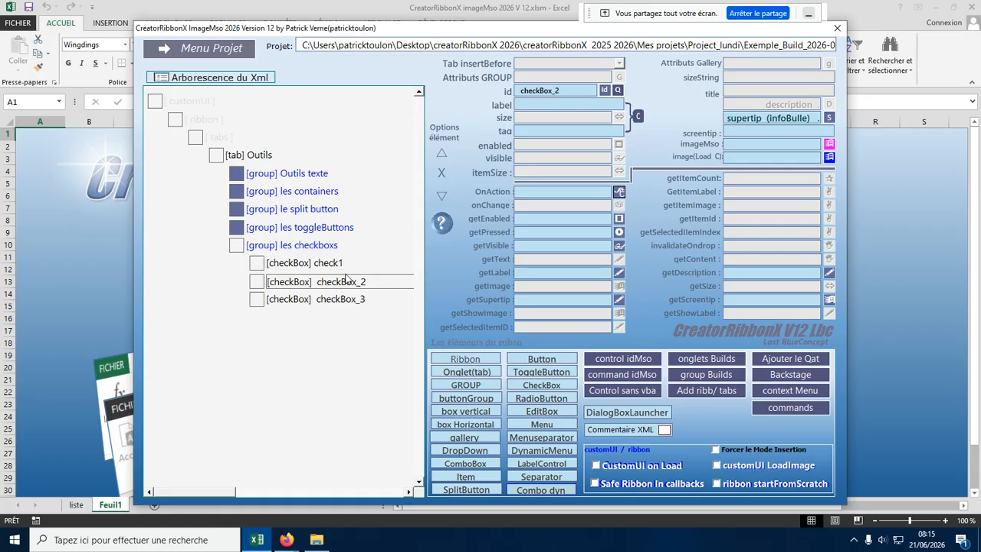
click(537, 104)
text(check2)
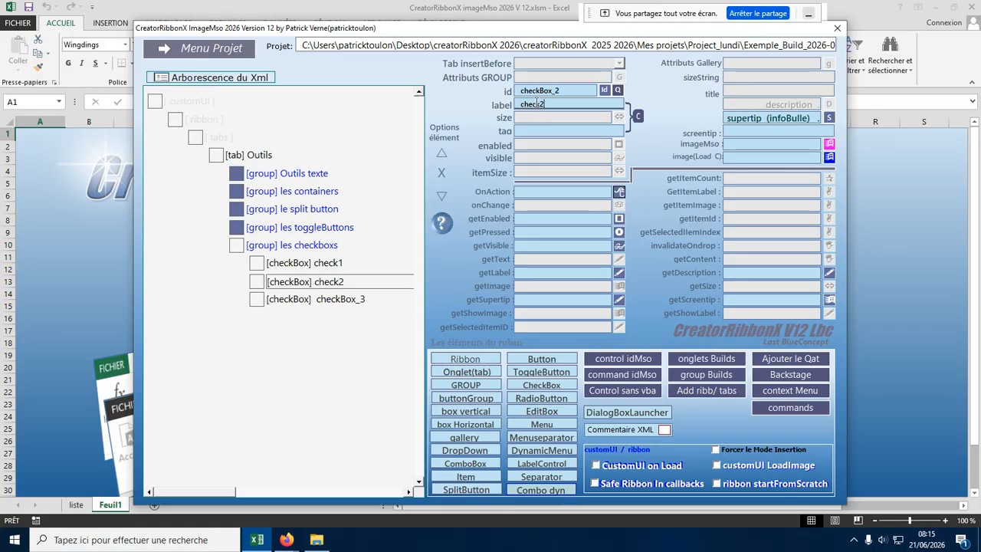
click(344, 301)
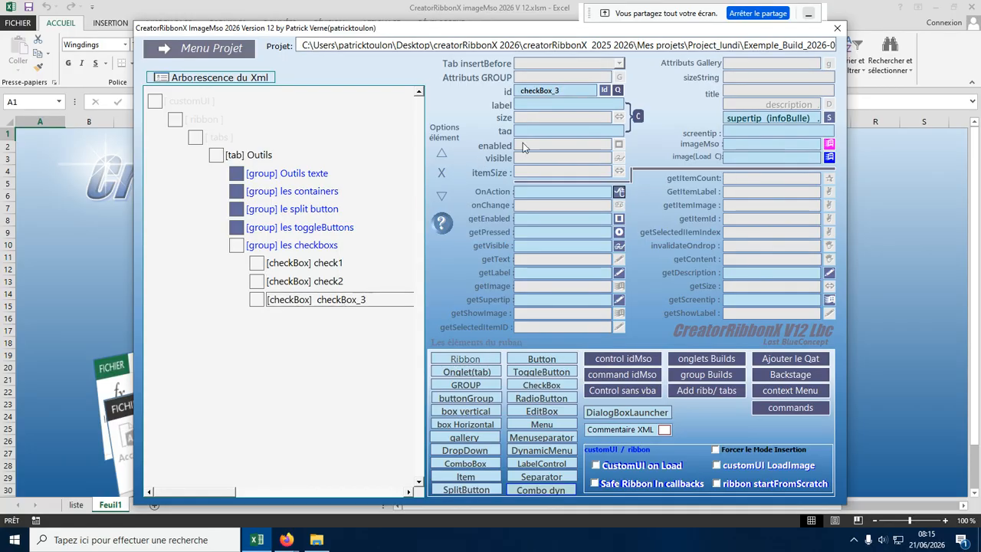
click(528, 105)
text(check3)
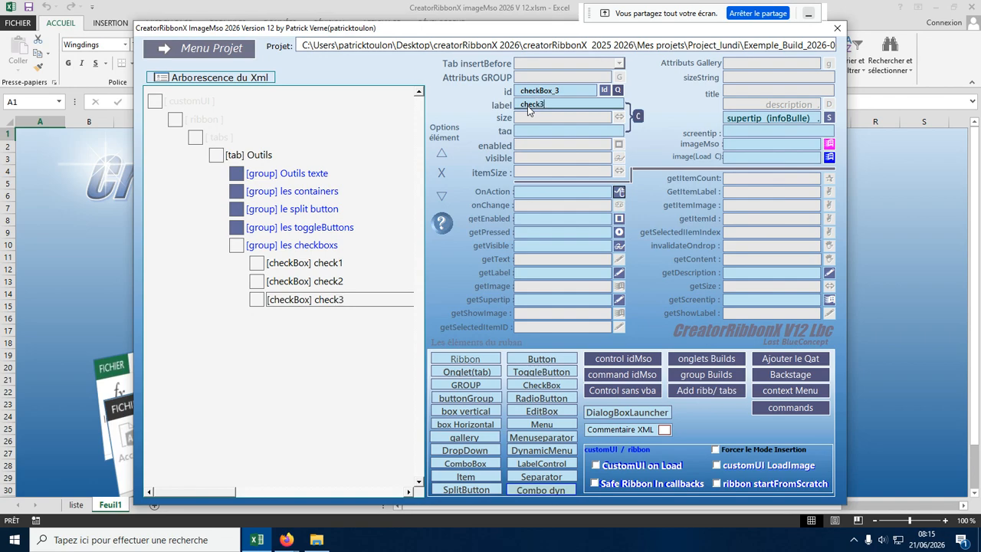
Generate the label-based OnAction callback check1_Click for the check1 checkbox.
click(305, 268)
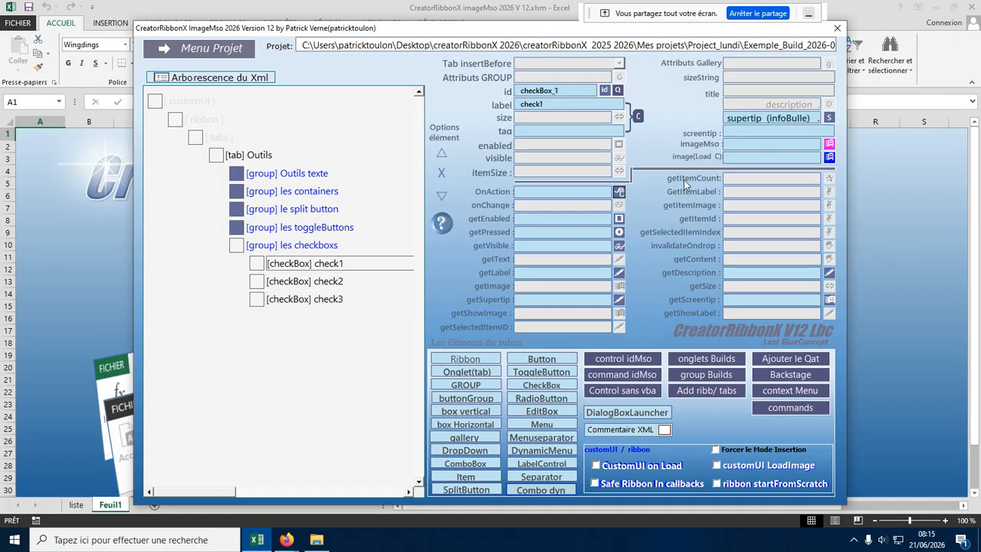
click(619, 191)
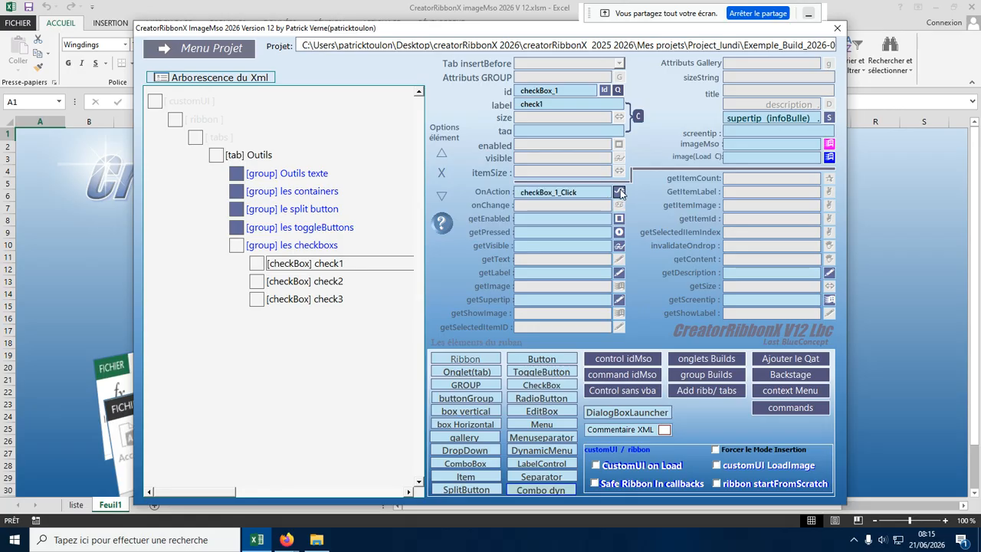
click(620, 192)
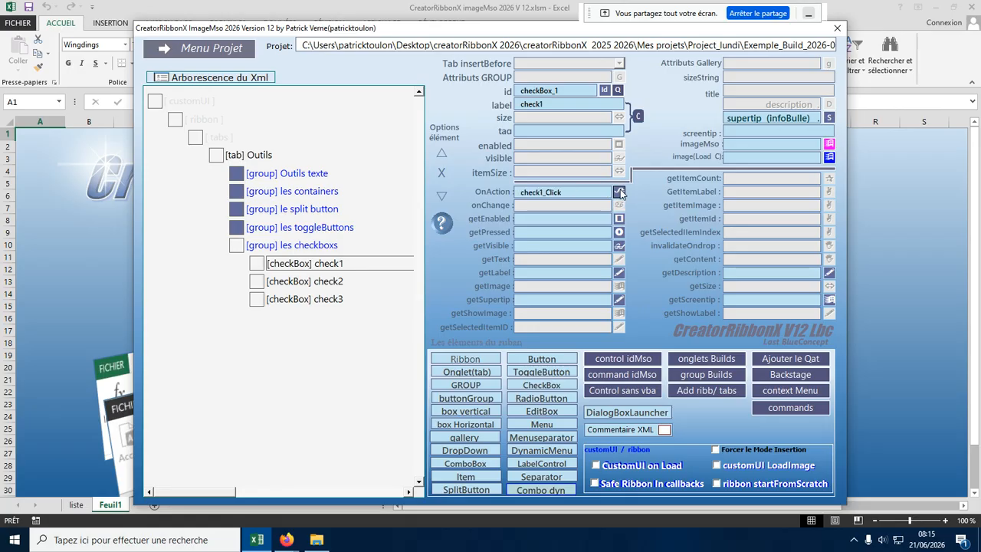
Generate the label-based OnAction callbacks check2_Click for the check2 checkbox and check3_Click for the check3 checkbox.
click(341, 285)
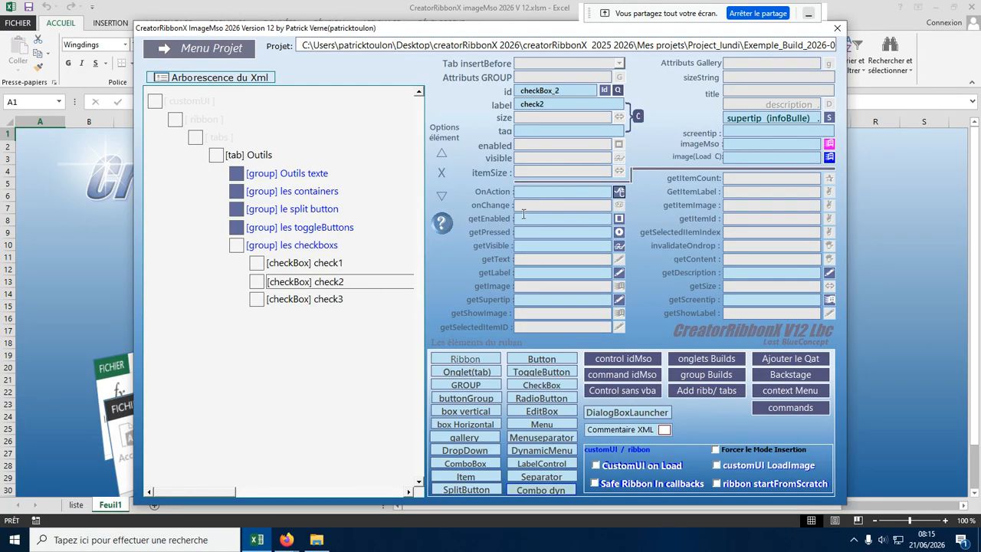
click(619, 192)
click(619, 192)
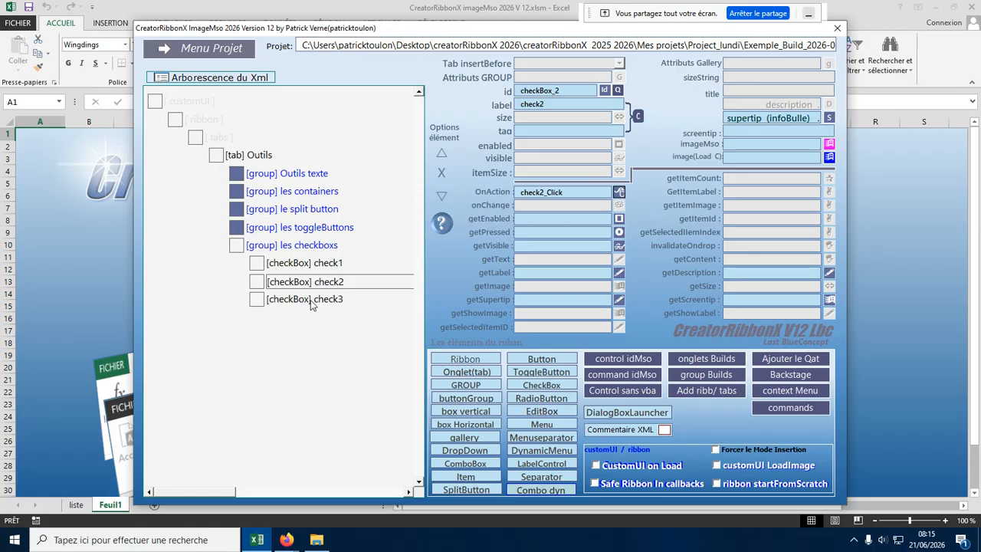
click(312, 302)
click(620, 192)
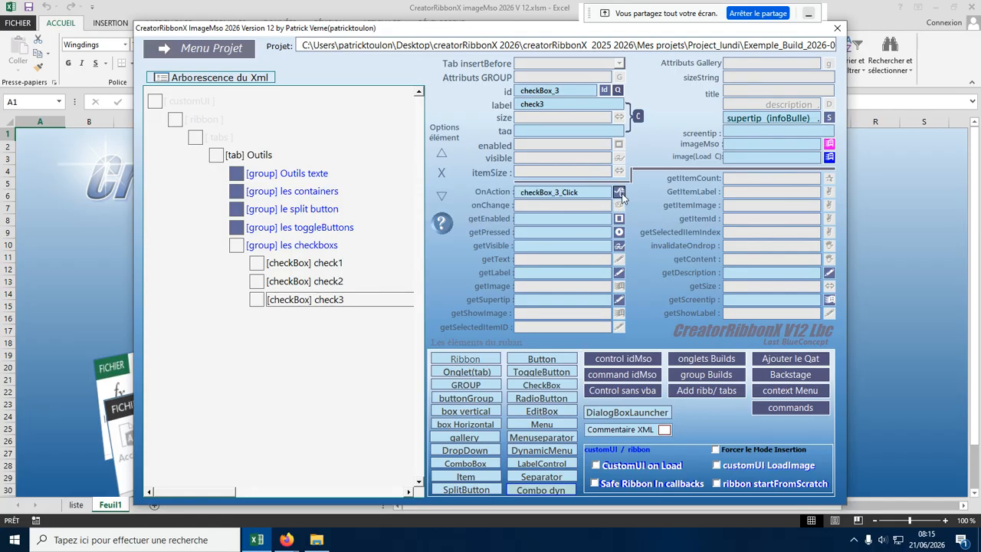
click(619, 192)
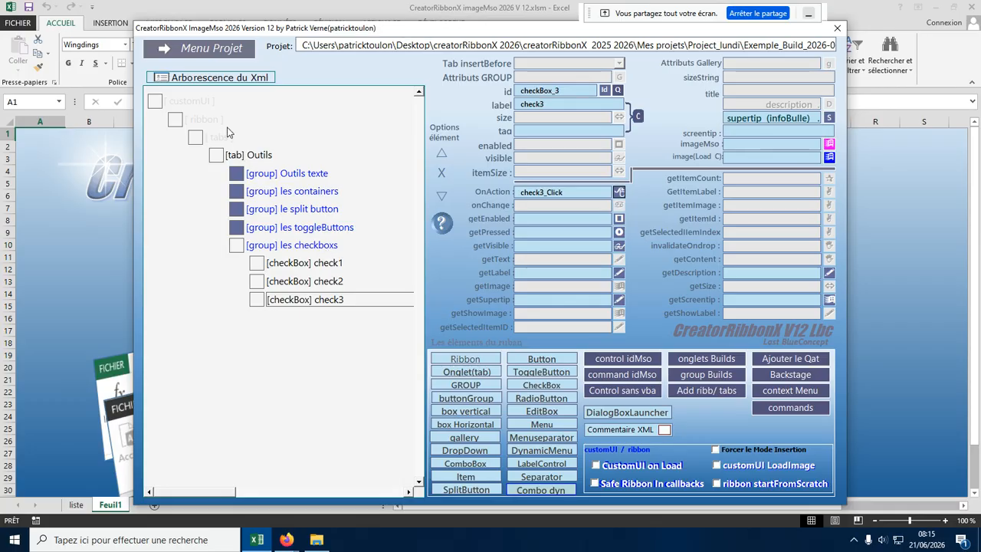
Save the project XML and create the Excel model file, overwriting the existing Sample.xlsm.
click(205, 56)
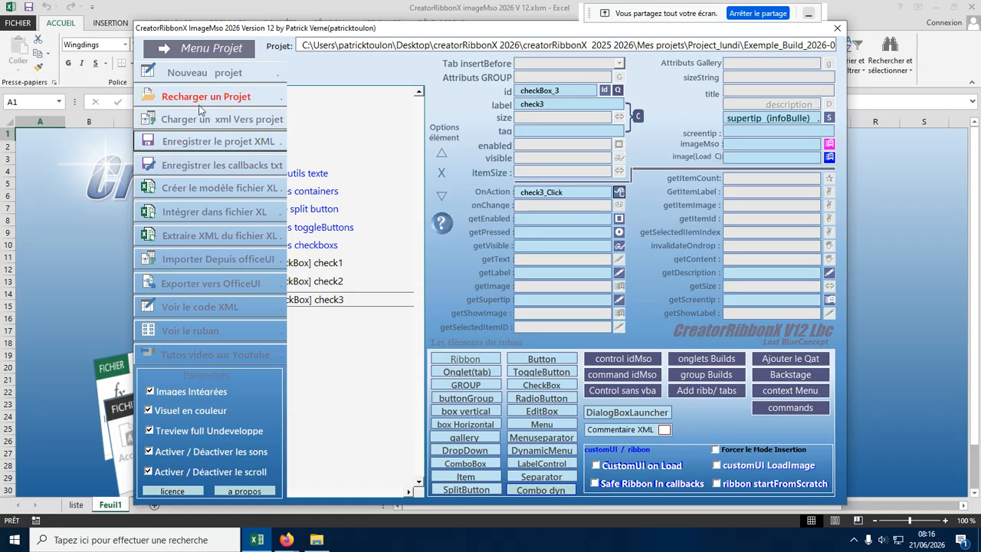
click(206, 142)
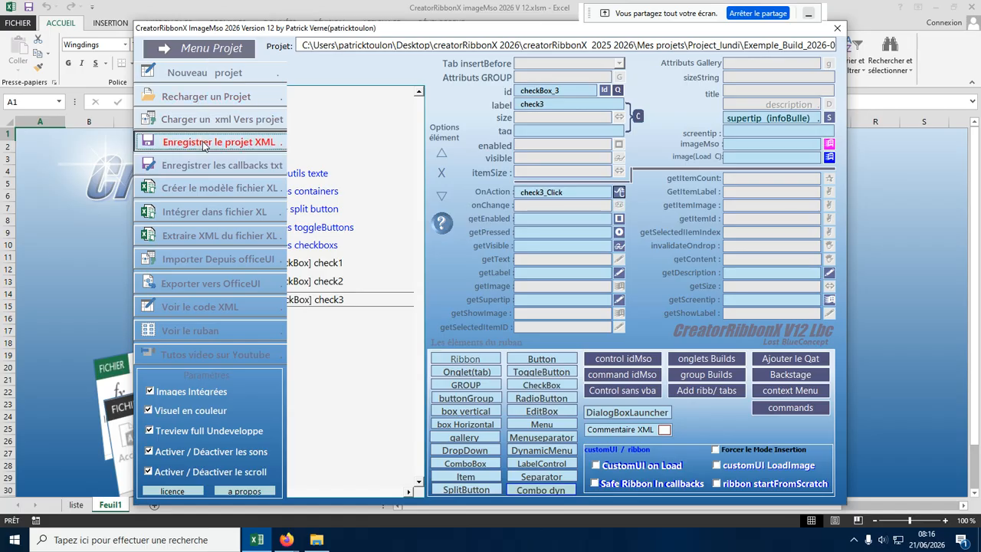
click(206, 52)
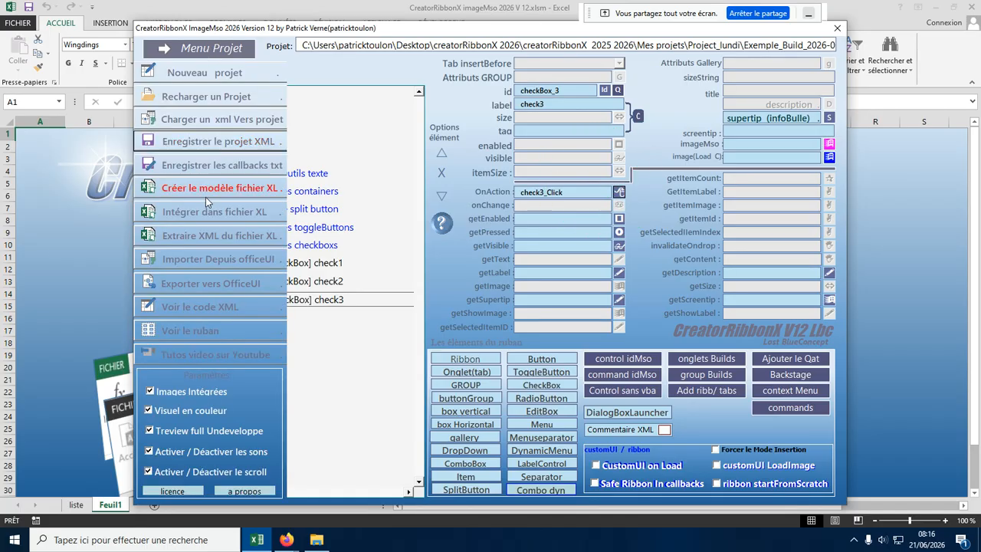
click(206, 186)
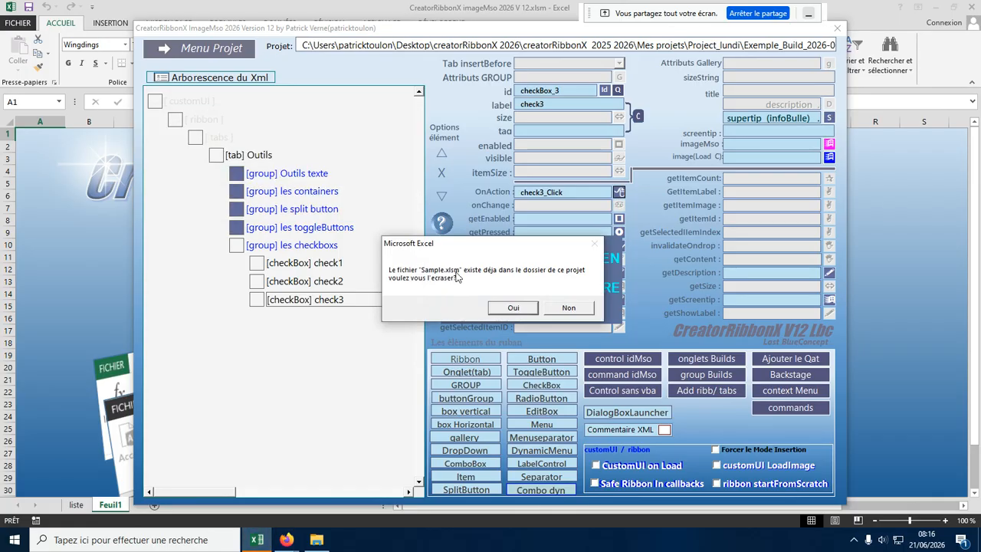
click(508, 309)
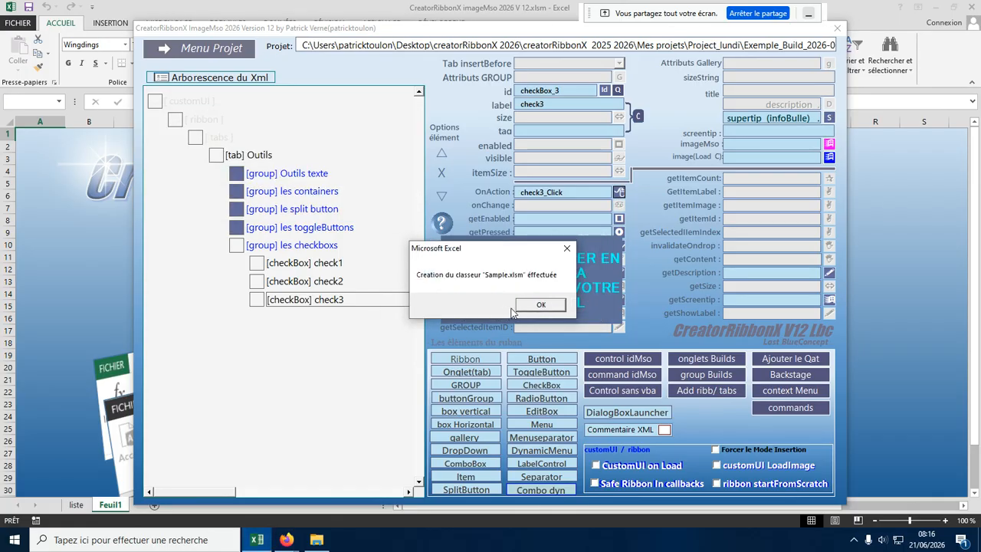
click(523, 308)
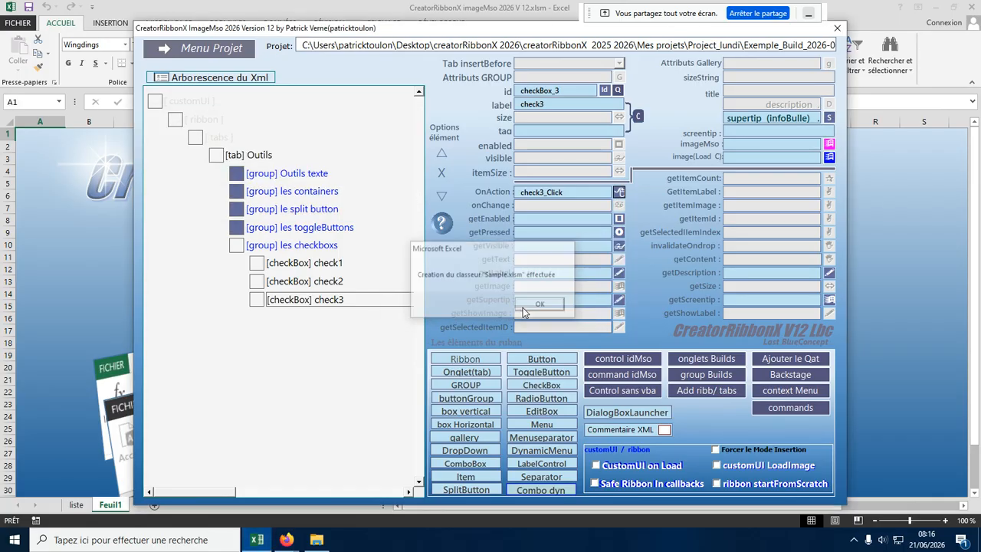
Close the CreatorRibbonX form, open Sample.xlsm from the Project_lundi folder and display its Outils ribbon tab.
click(840, 31)
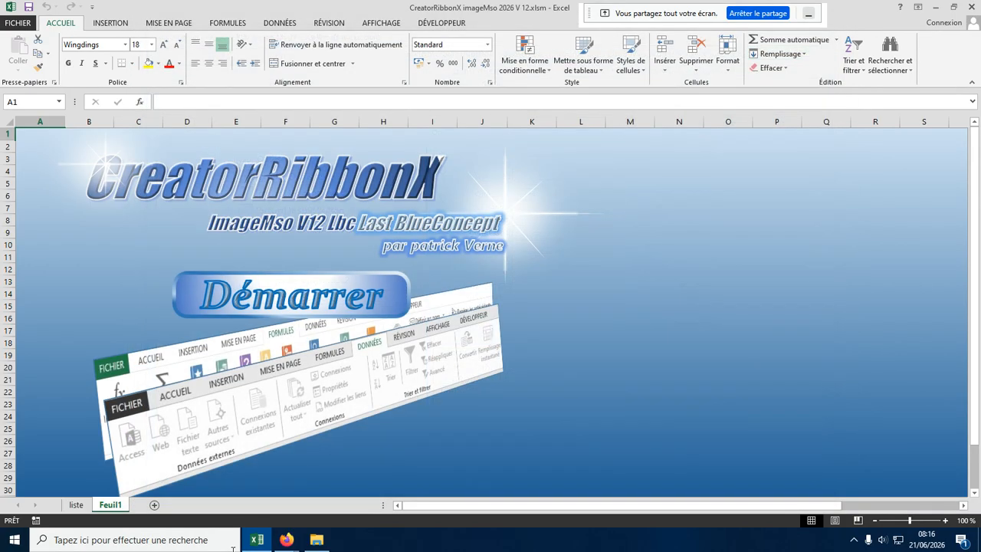
click(311, 541)
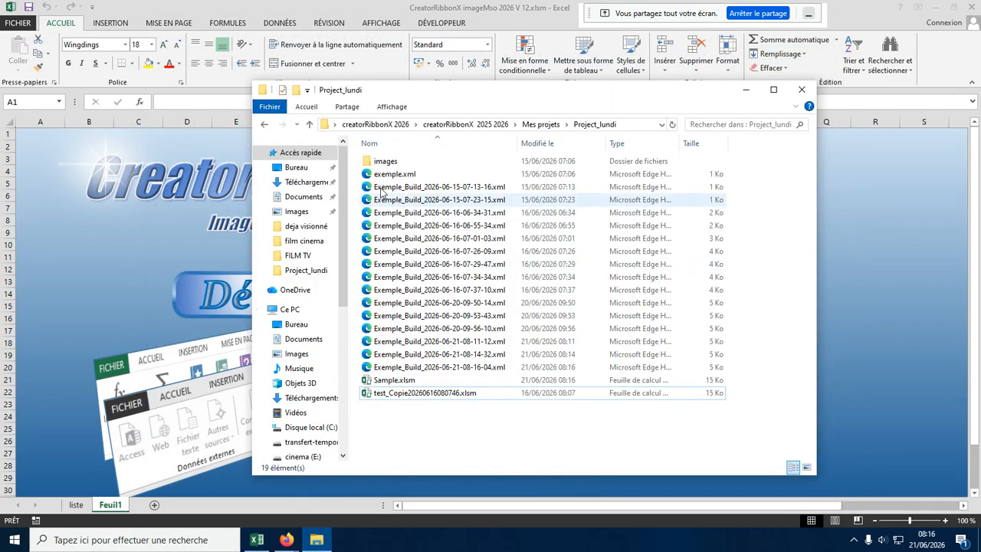
click(265, 125)
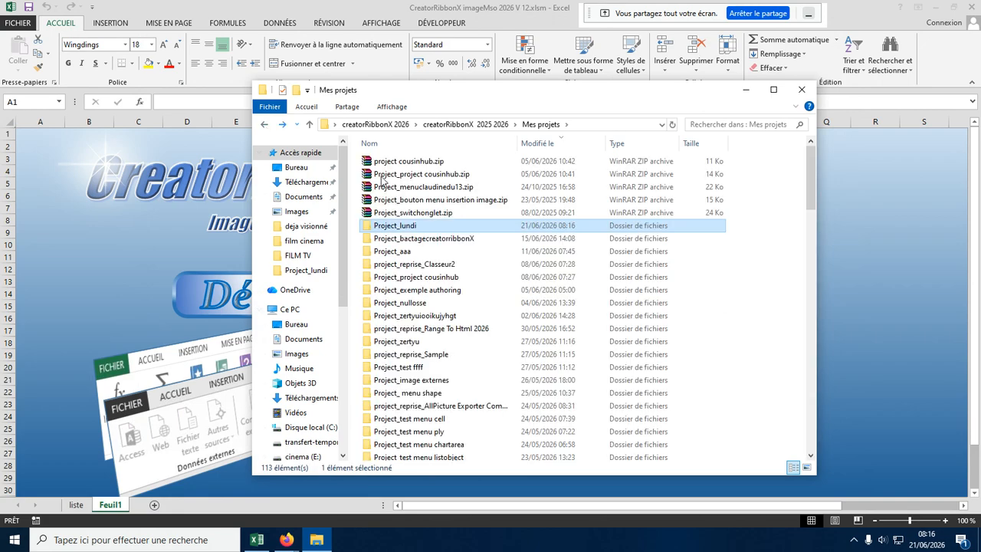
double_click(411, 229)
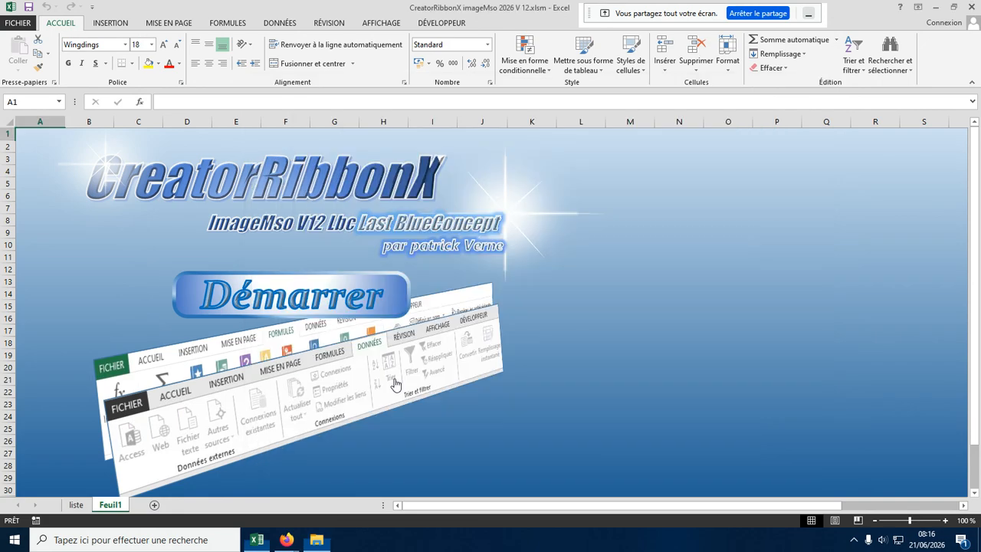
double_click(393, 379)
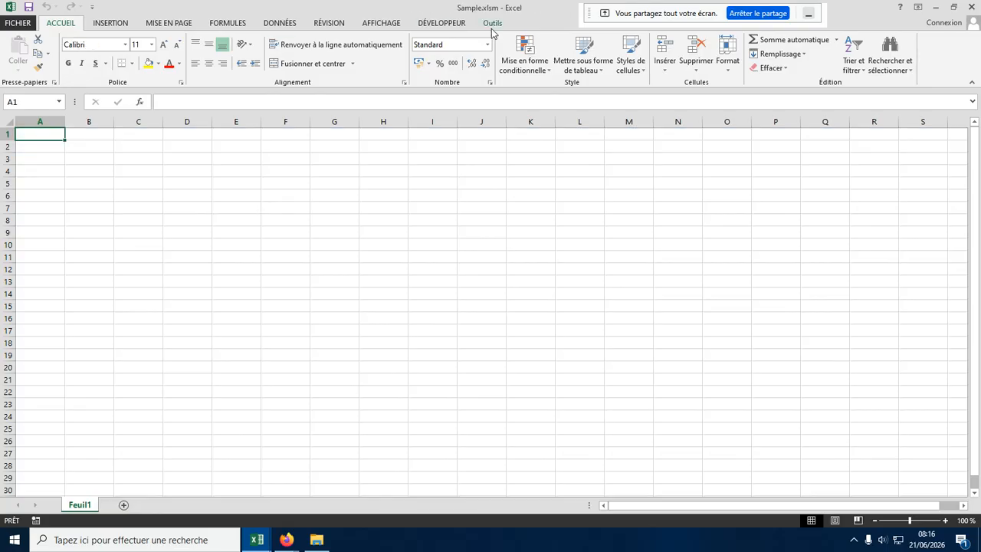
click(493, 24)
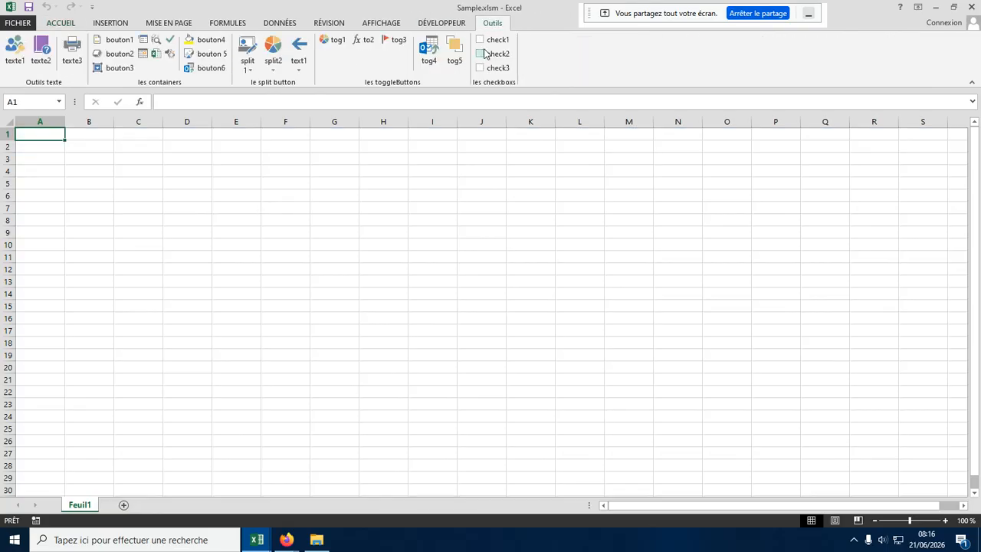
Test the tog4 and tog5 toggle buttons and the check3 checkbox, dismissing each callback message.
click(438, 62)
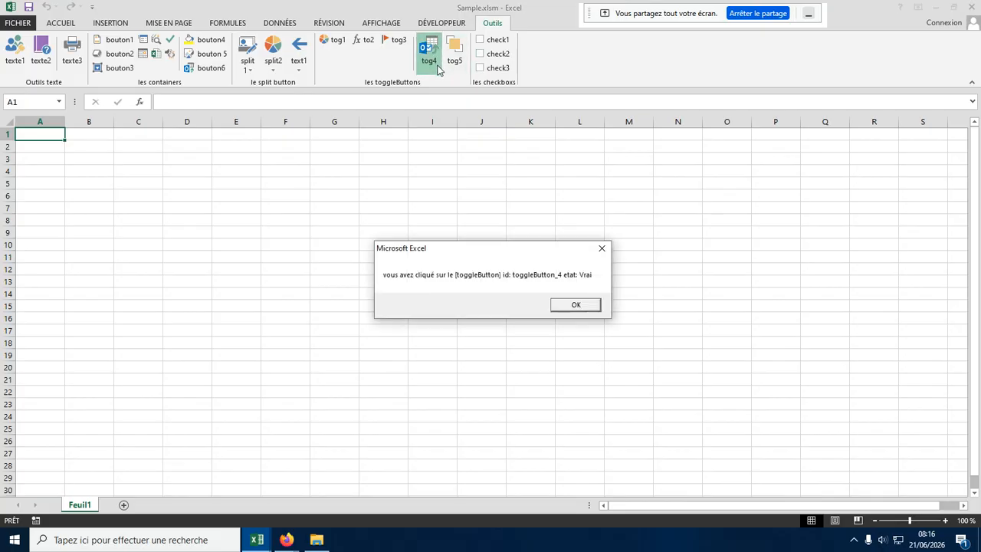
click(575, 304)
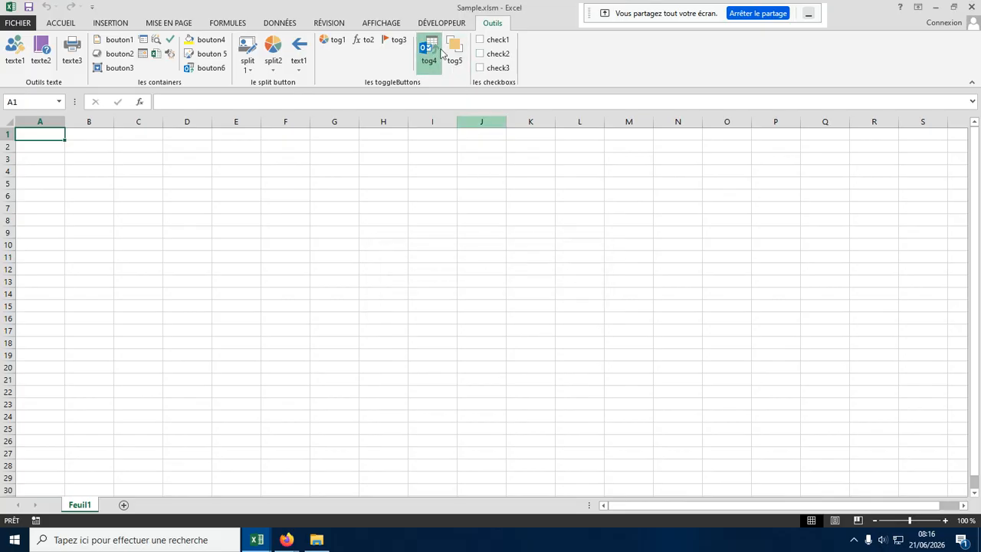
click(455, 52)
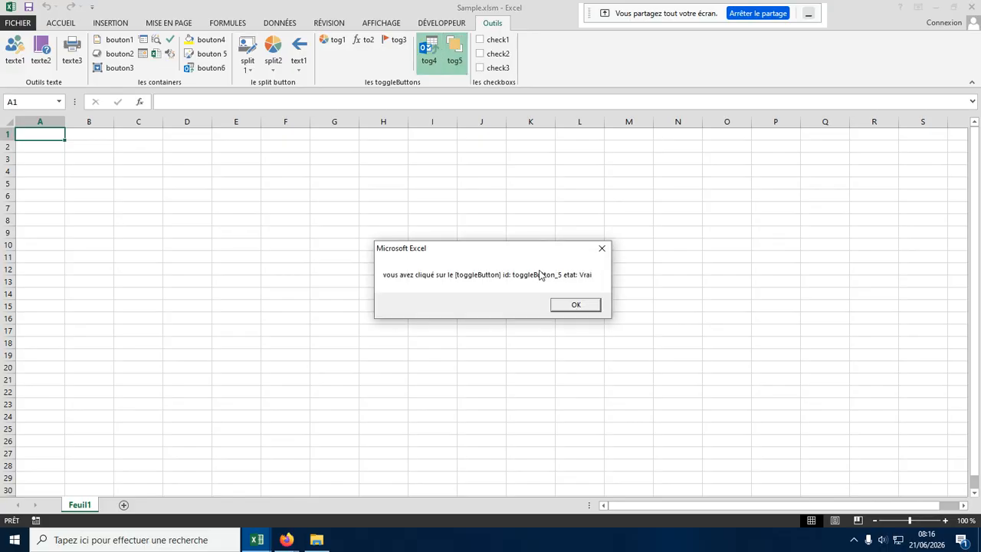
click(563, 305)
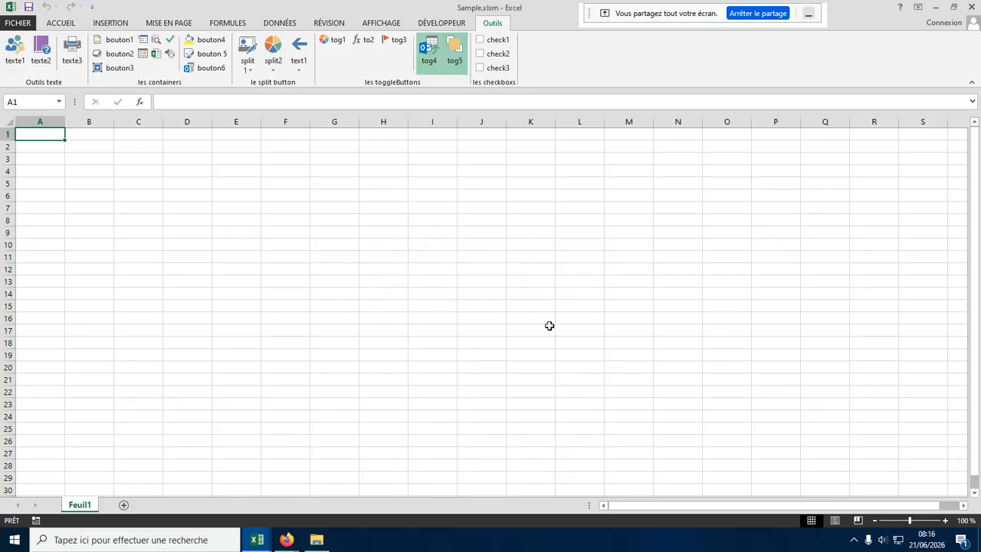
click(497, 70)
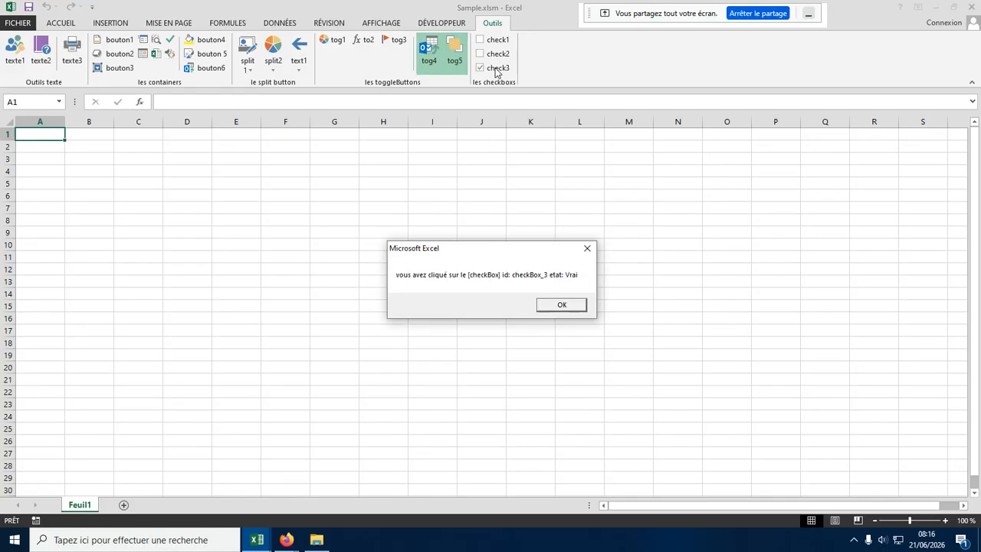
click(561, 305)
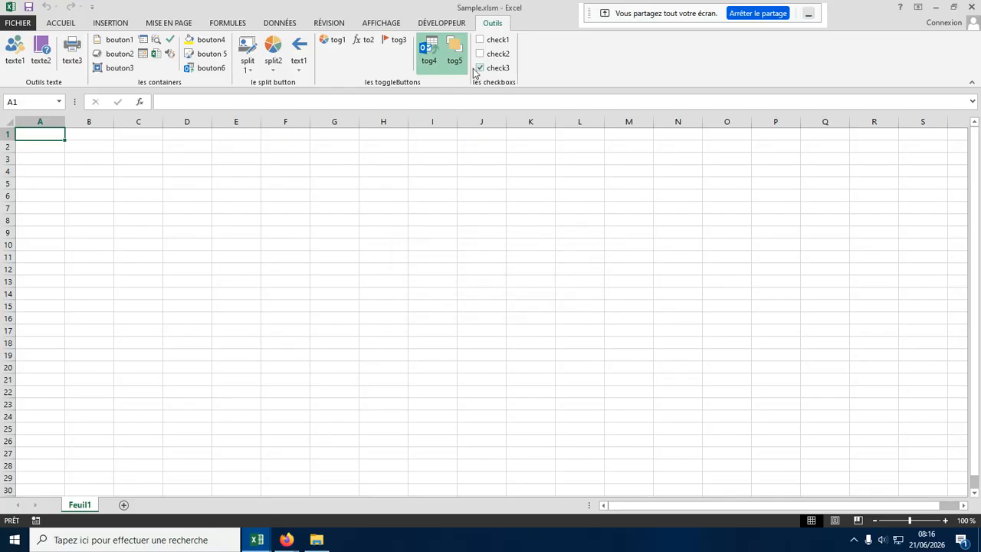
Examine the toggle button and checkbox callbacks in Sample.xlsm's VBA module, highlighting the tog5_Click declaration line.
click(452, 25)
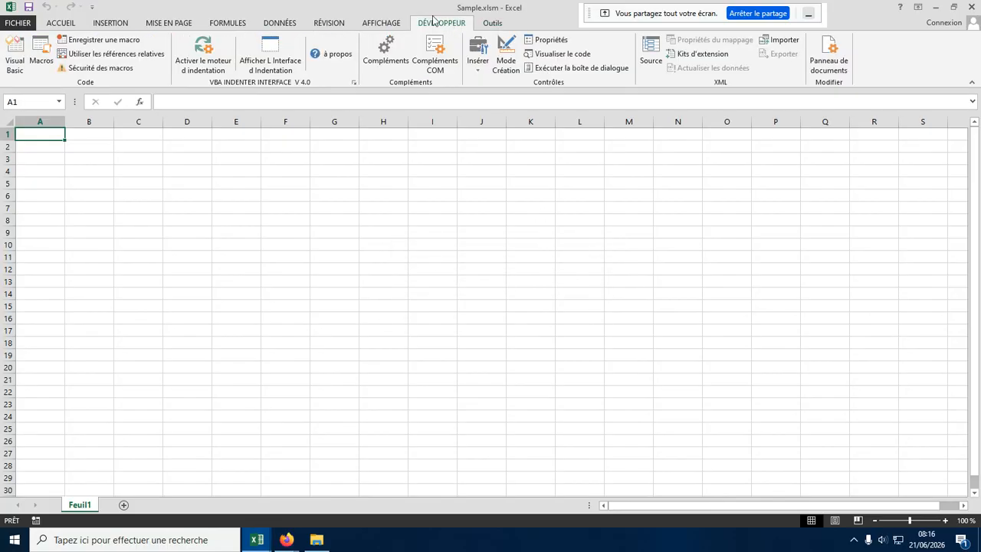
click(23, 67)
scroll(281, 300, down, 20)
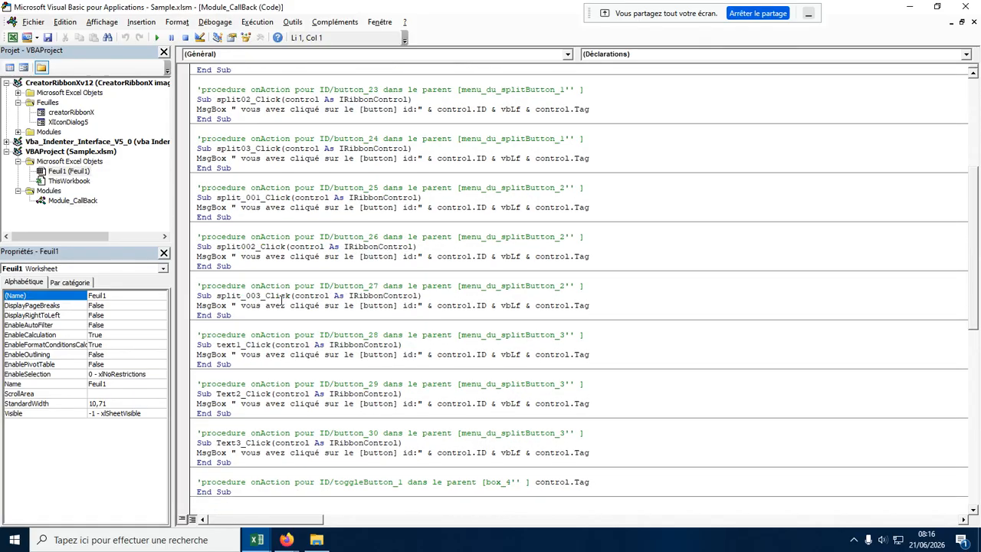
scroll(281, 301, down, 4)
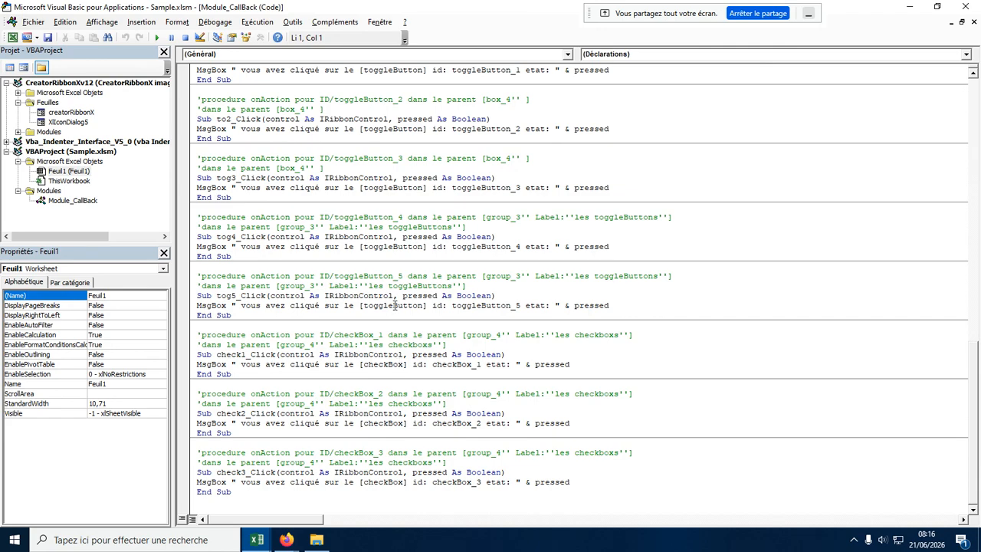
click(196, 298)
drag(196, 298, 196, 308)
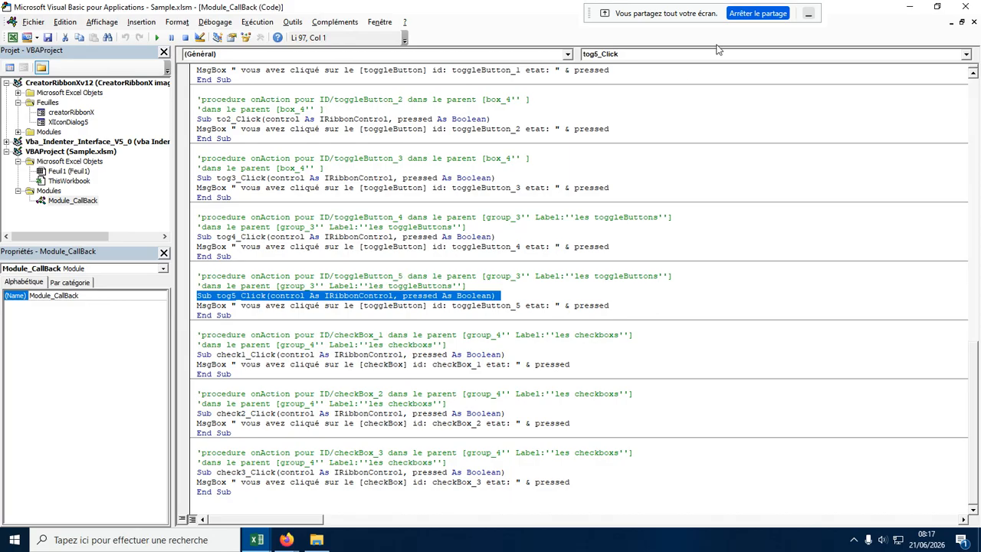
Close the Visual Basic editor and the Sample.xlsm workbook.
click(967, 7)
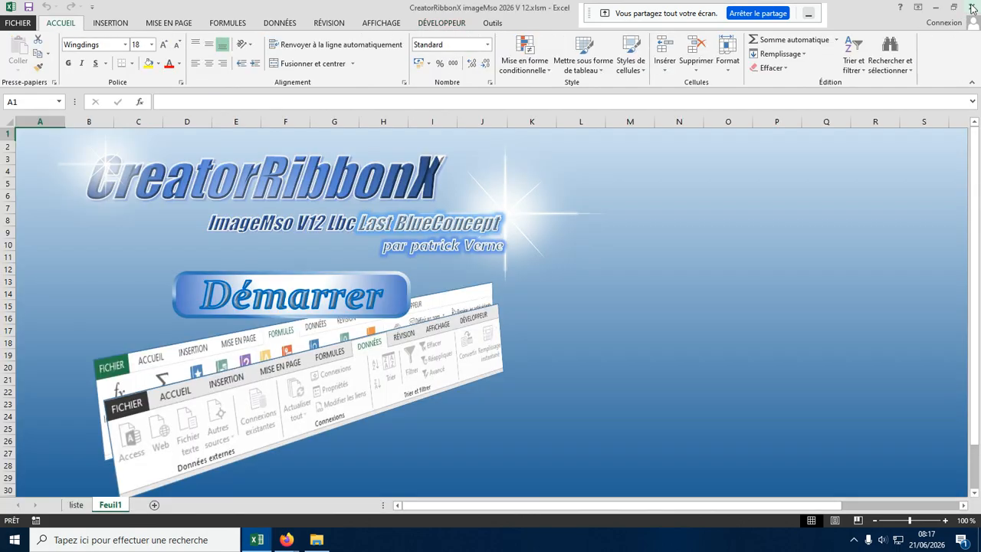
click(971, 7)
click(582, 334)
click(333, 293)
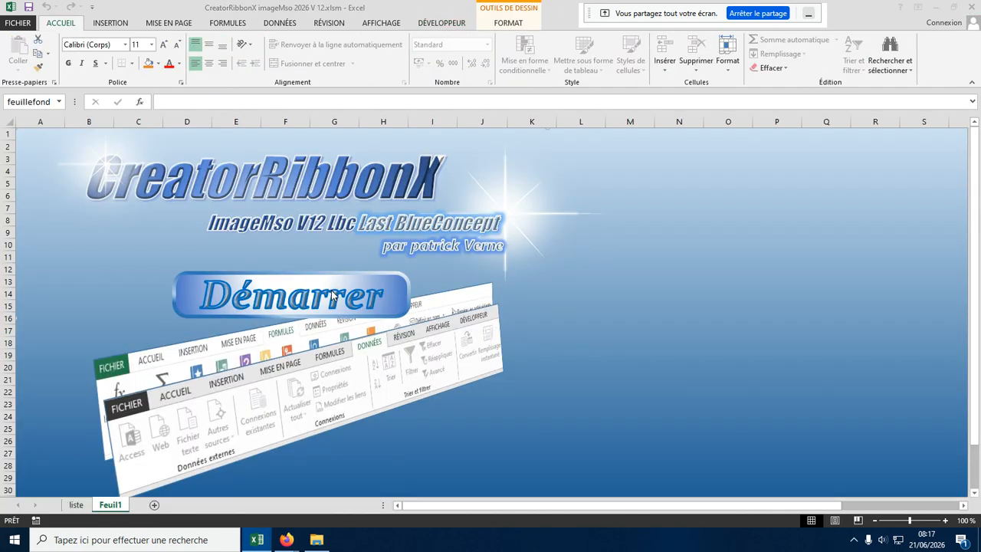
click(218, 49)
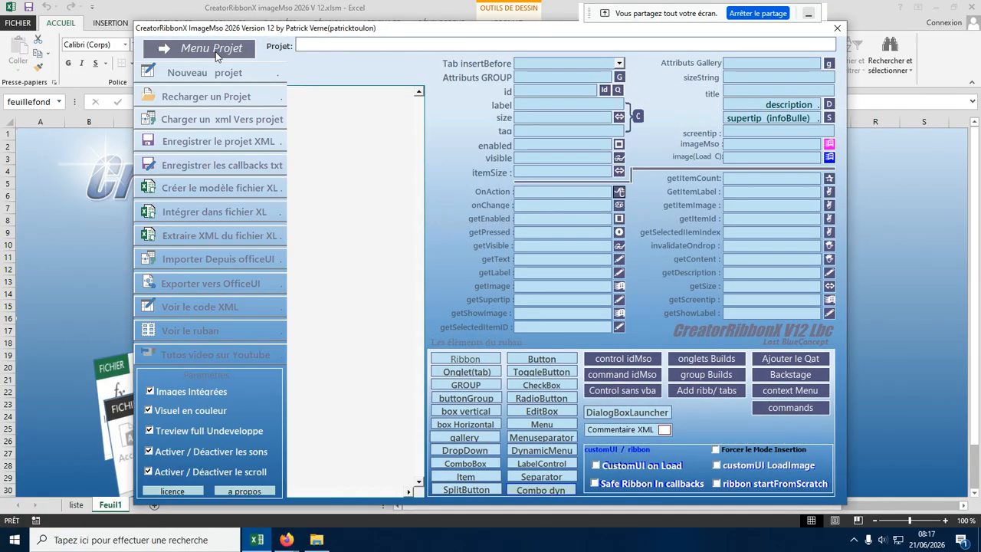
click(217, 97)
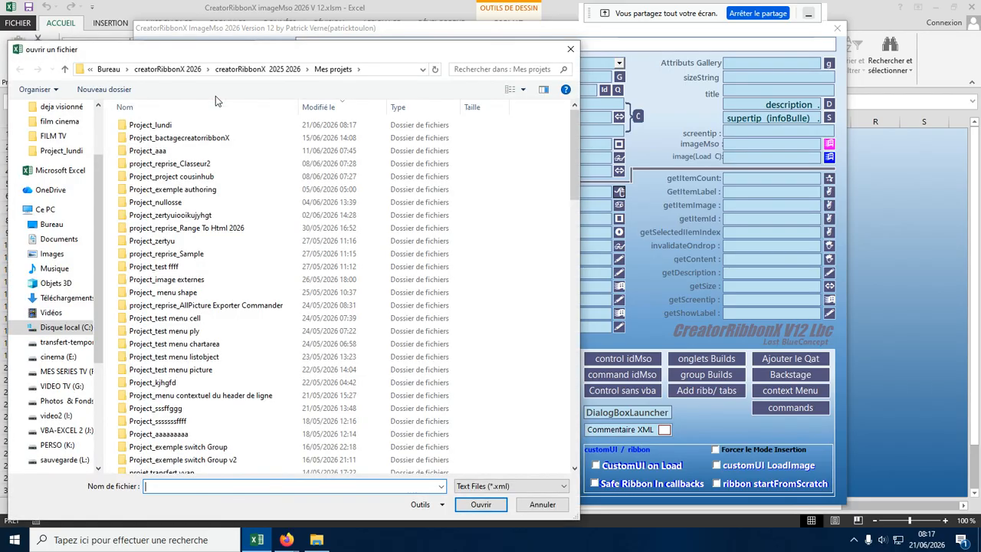
double_click(169, 125)
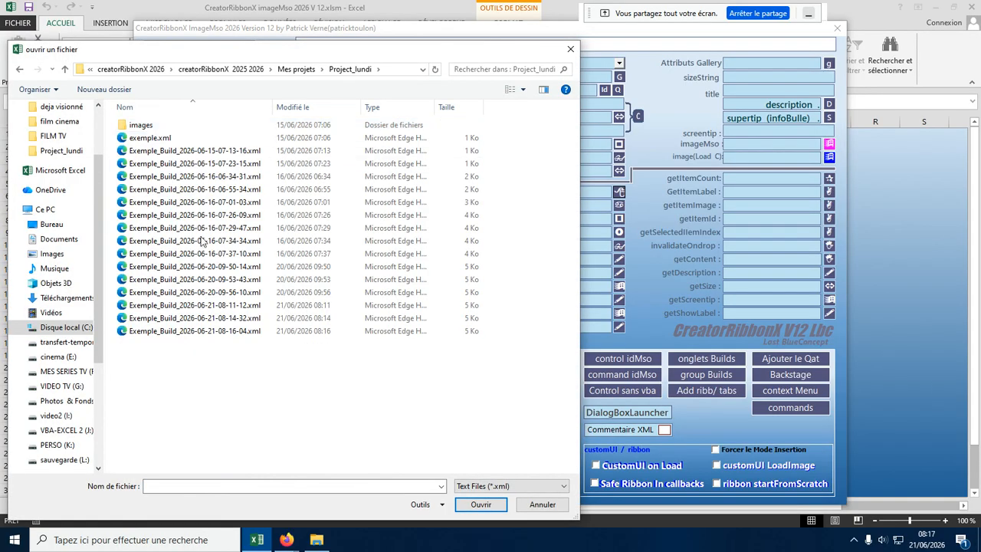
double_click(198, 332)
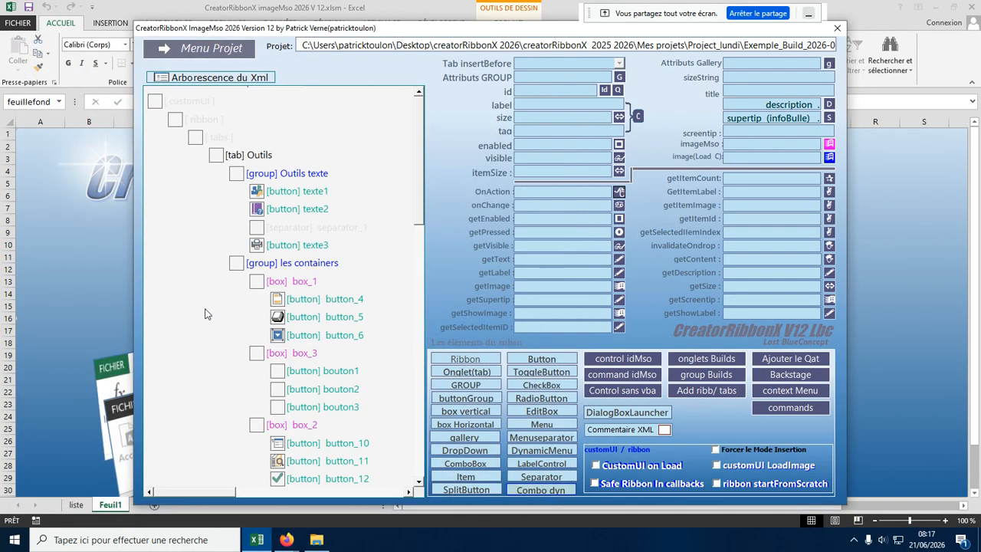
Collapse the Outils texte, les containers and le split button groups in the XML tree.
click(236, 174)
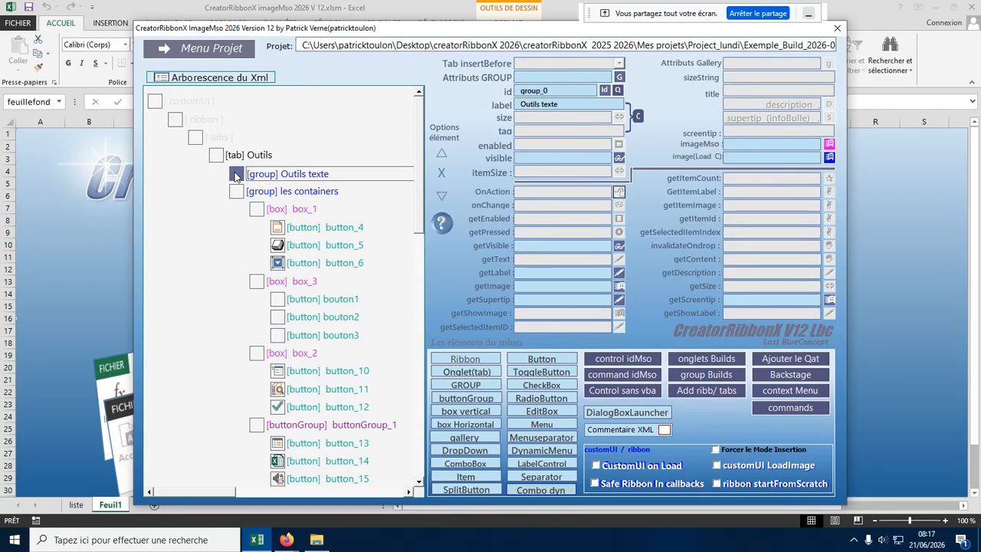
click(236, 196)
click(237, 210)
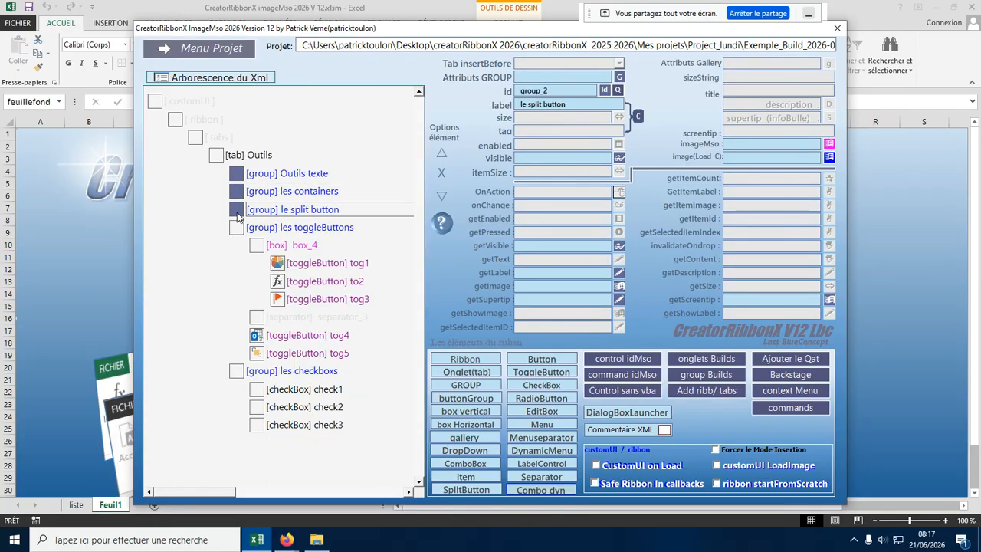